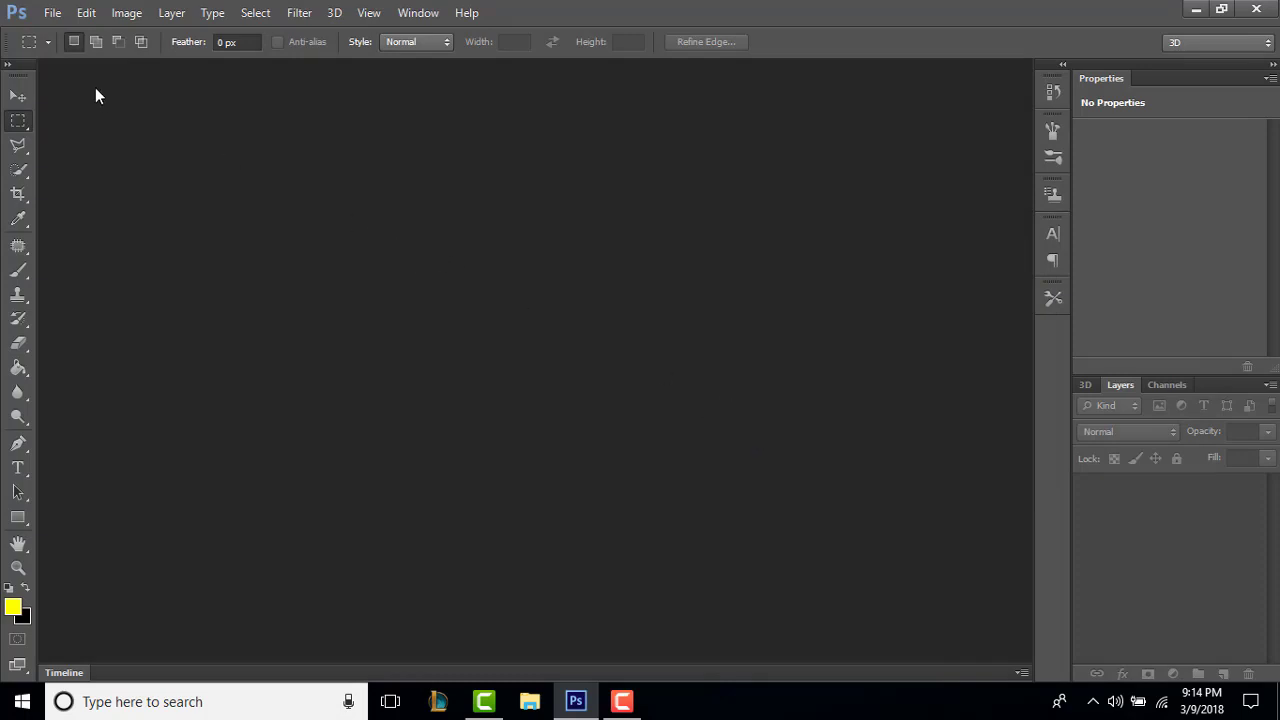
# Create a 1280 × 720 px transparent document named 'Pokemon Border Template'.
pyautogui.click(52, 13)
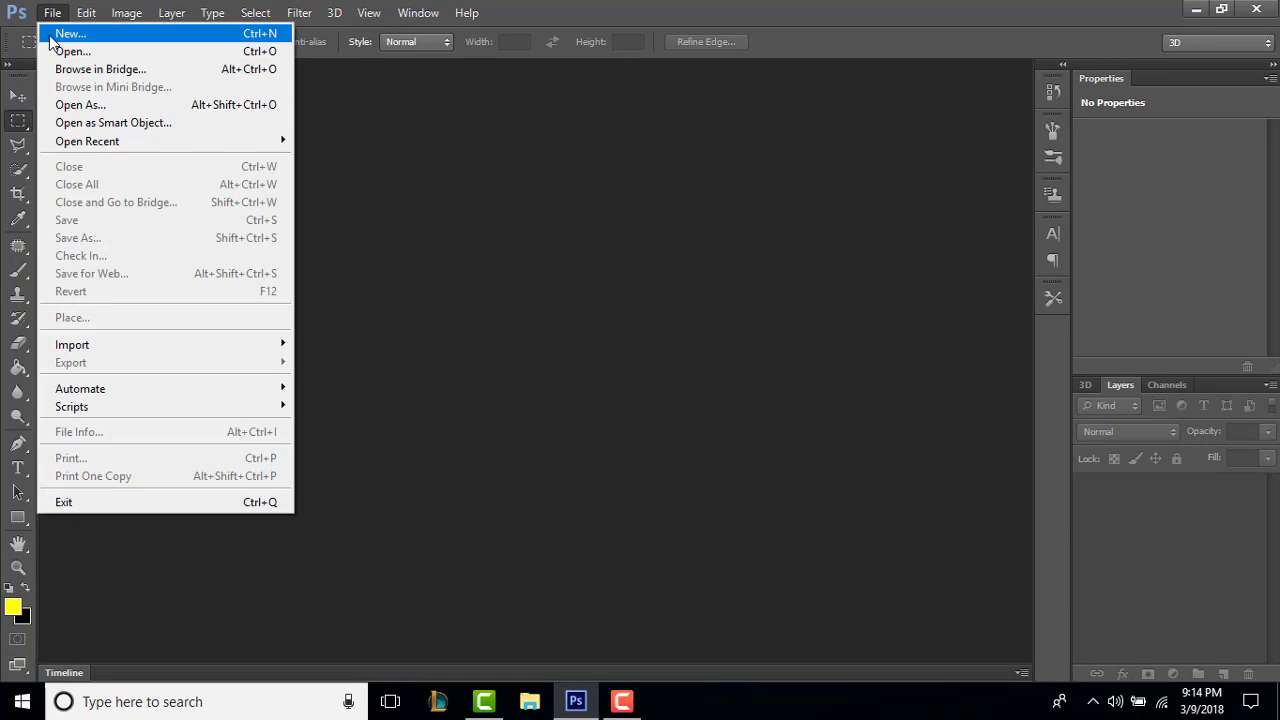
pyautogui.click(57, 35)
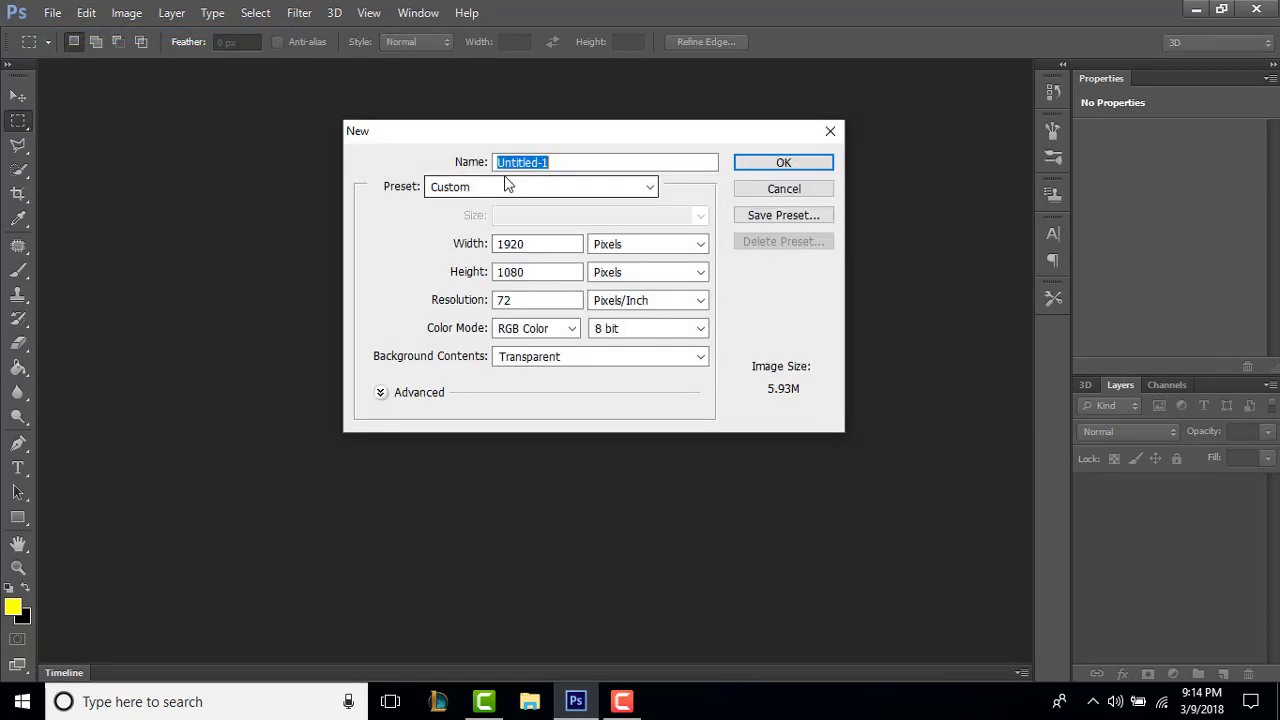
pyautogui.write('Pokemon ')
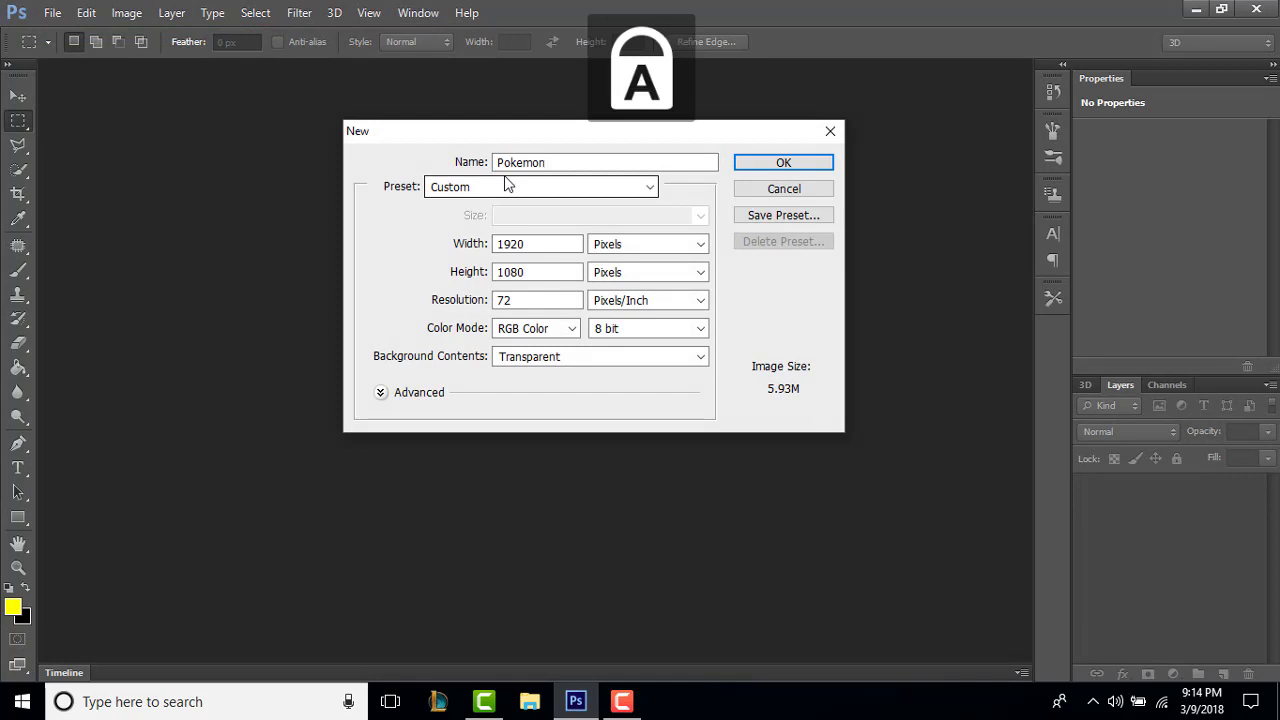
pyautogui.write('B')
pyautogui.press('capslock')
pyautogui.write('order Template')
pyautogui.press('Tab')
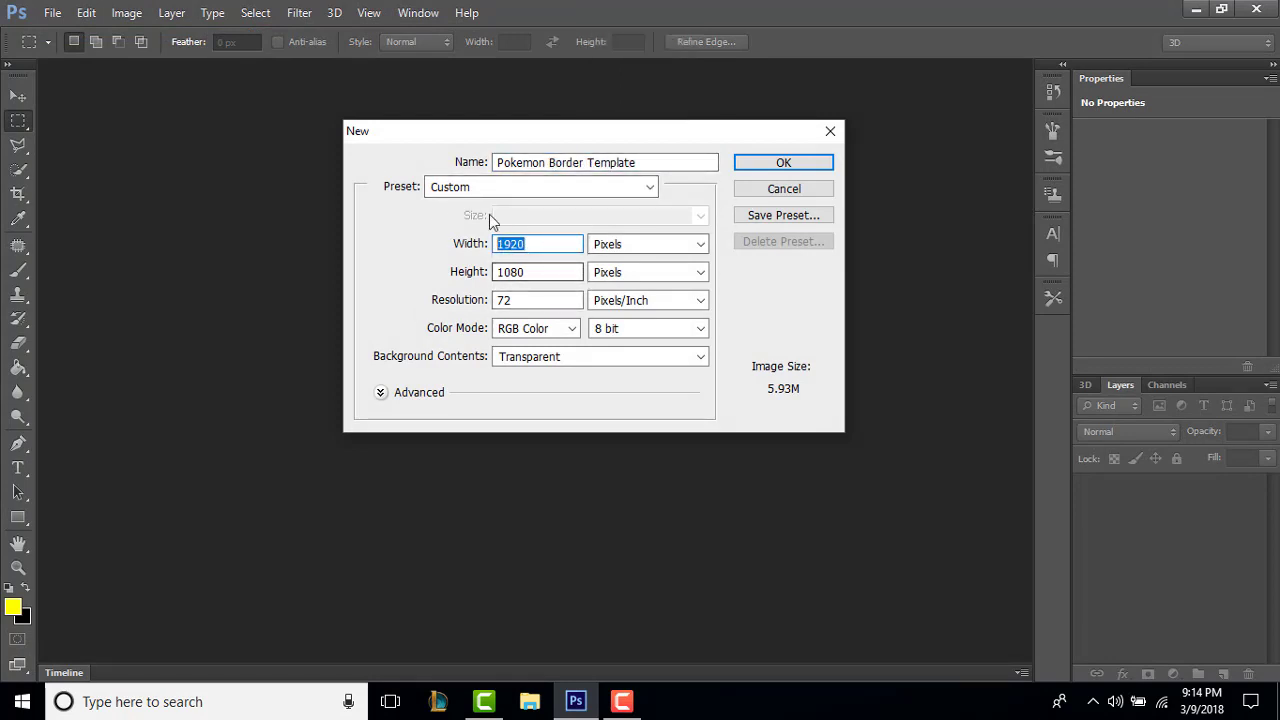
pyautogui.press('BackSpace')
pyautogui.press('Num_Lock')
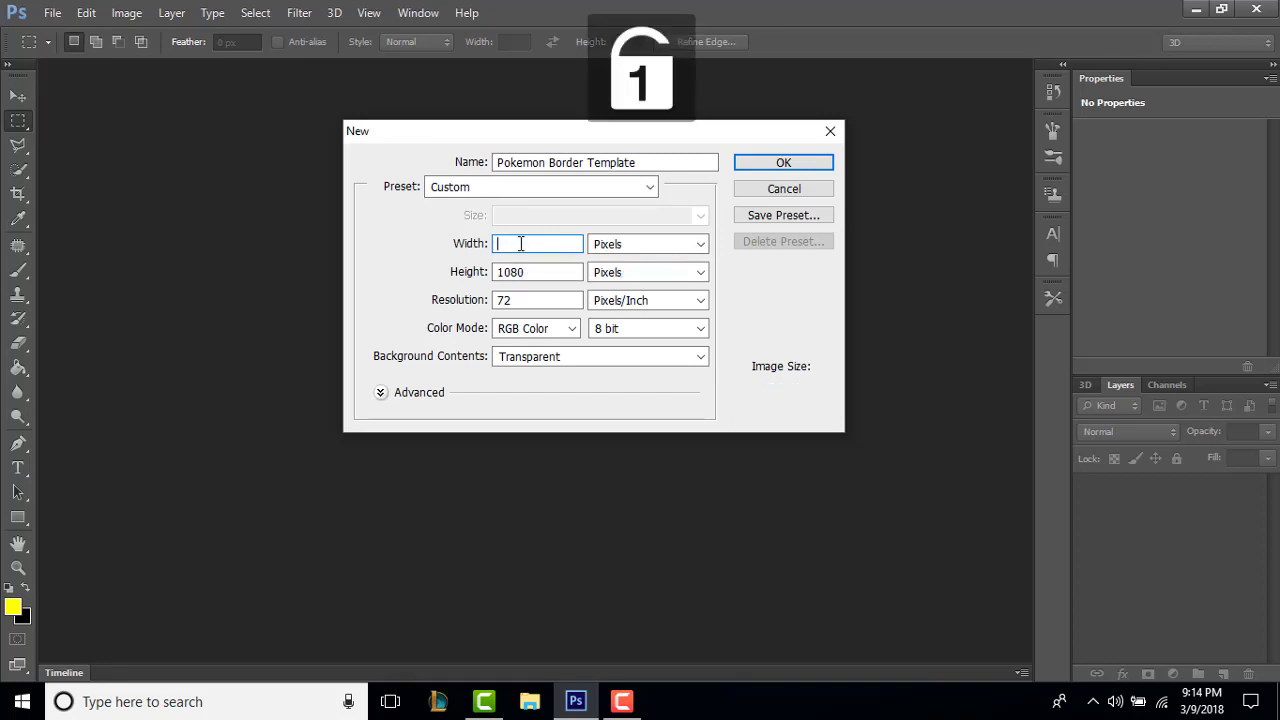
pyautogui.press('Num_Lock')
pyautogui.write('1280')
pyautogui.doubleClick(551, 271)
pyautogui.write('720')
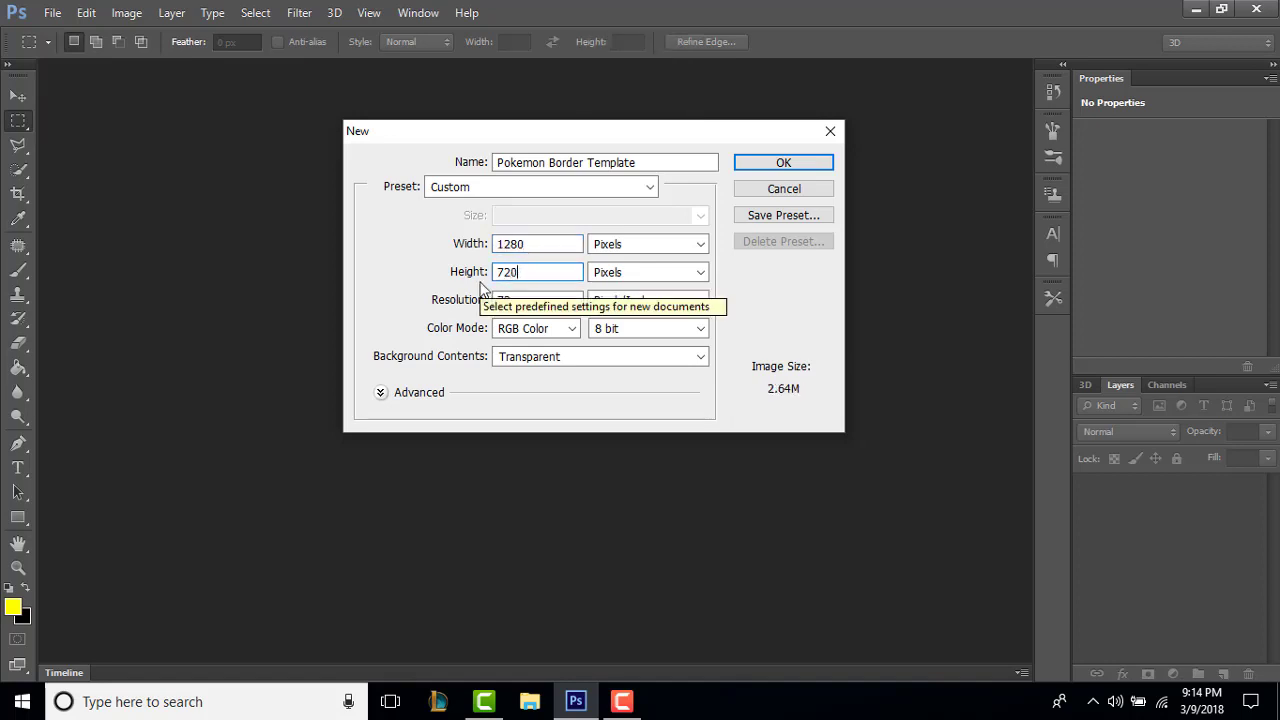
pyautogui.press('Return')
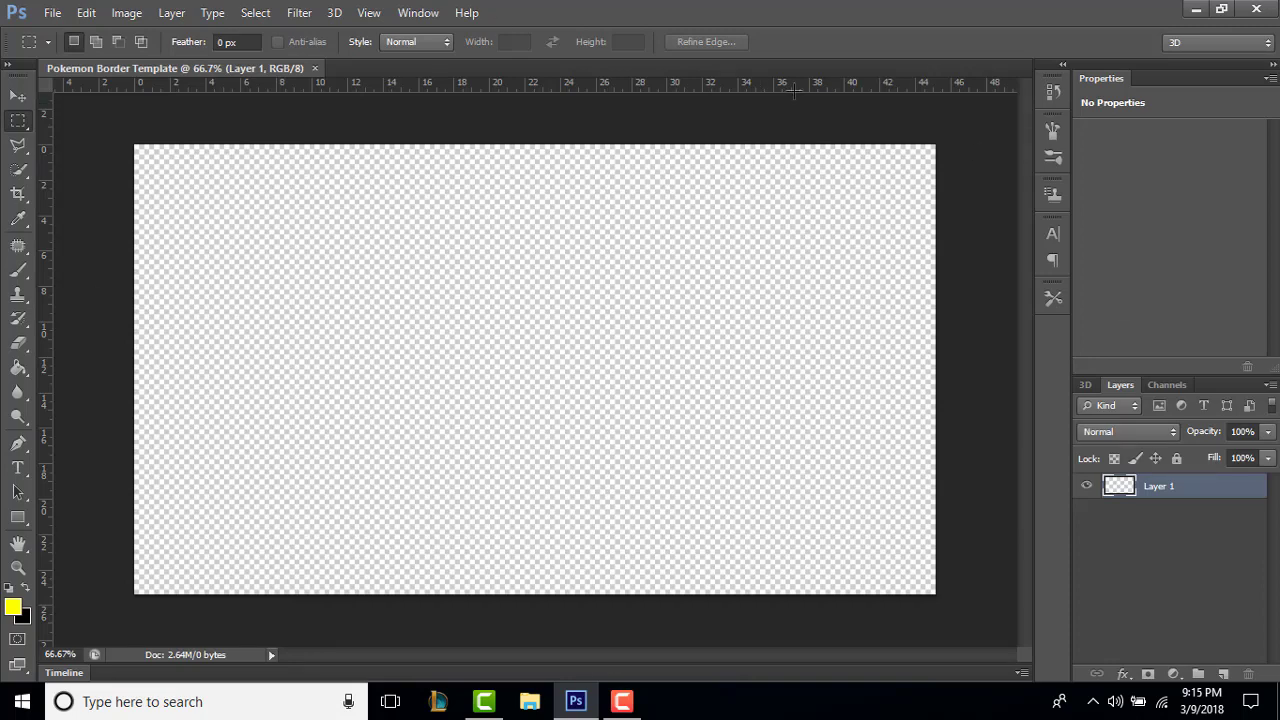
# Open 1.jpg from the Desktop's Pokemon Border folder, accepting the pixel aspect notice.
pyautogui.click(55, 13)
pyautogui.click(62, 48)
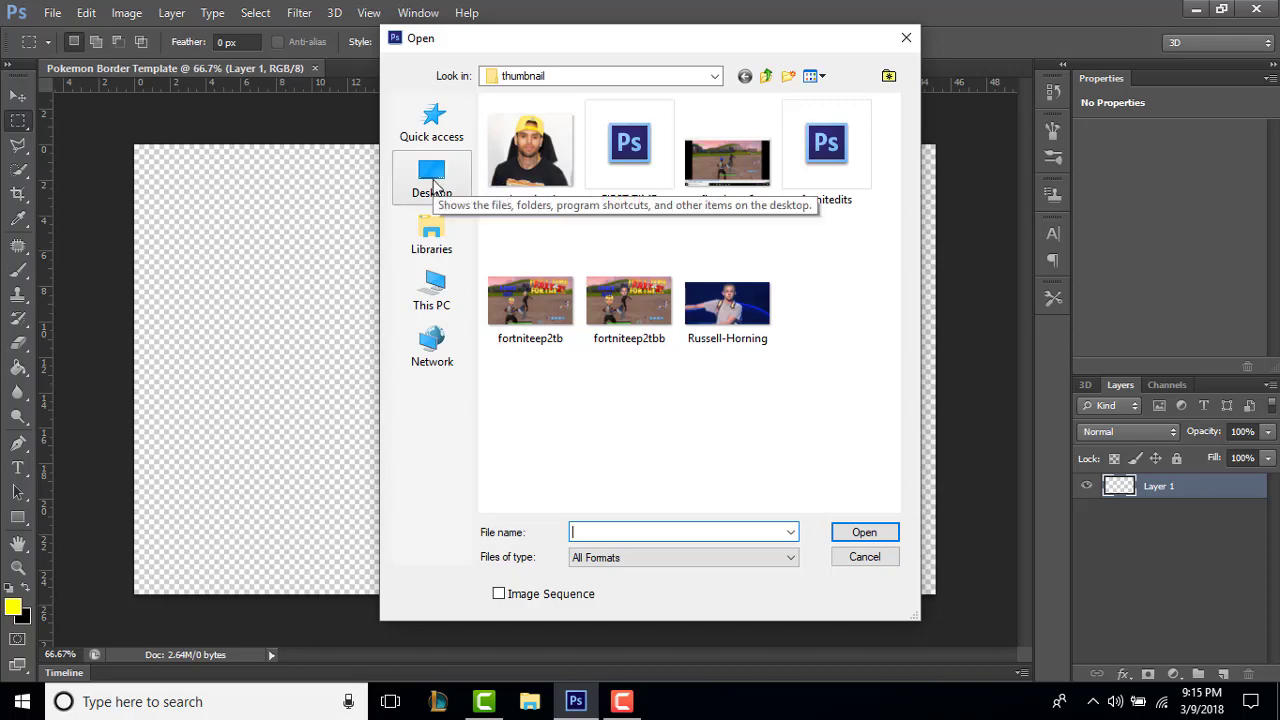
pyautogui.click(436, 190)
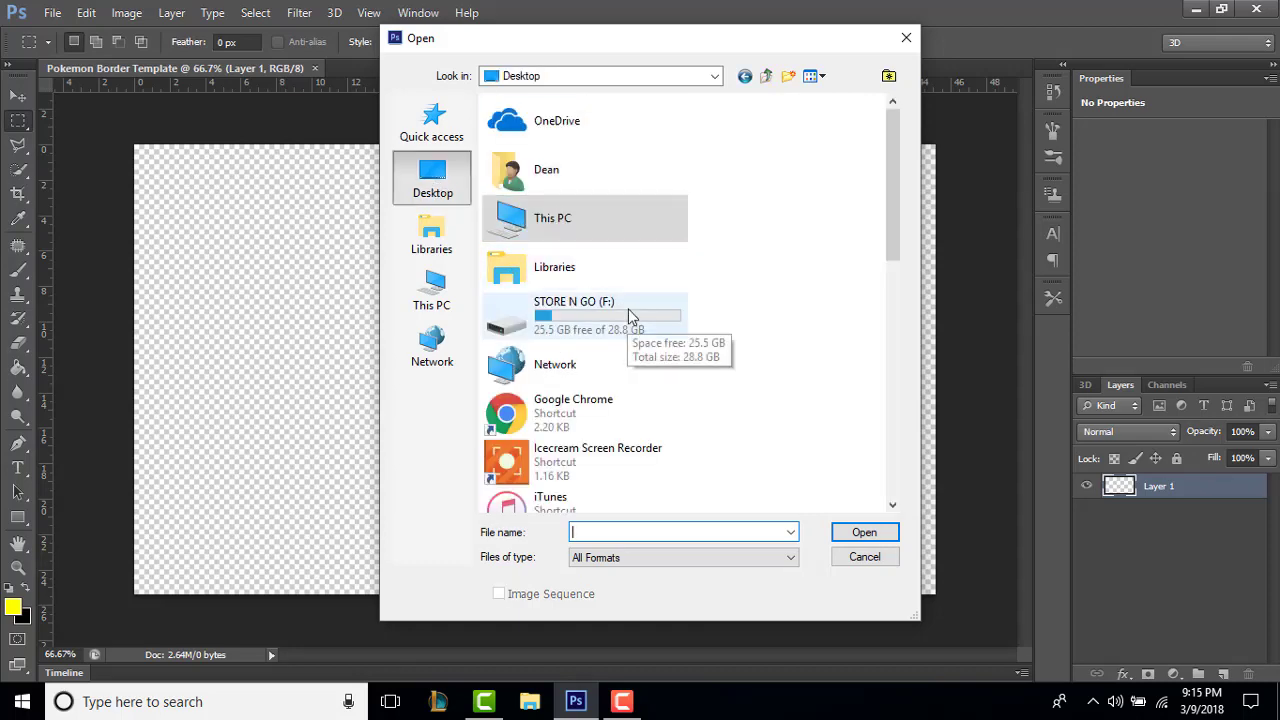
pyautogui.scroll(-1, 615, 300)
pyautogui.scroll(-3, 615, 300)
pyautogui.doubleClick(600, 412)
pyautogui.click(609, 211)
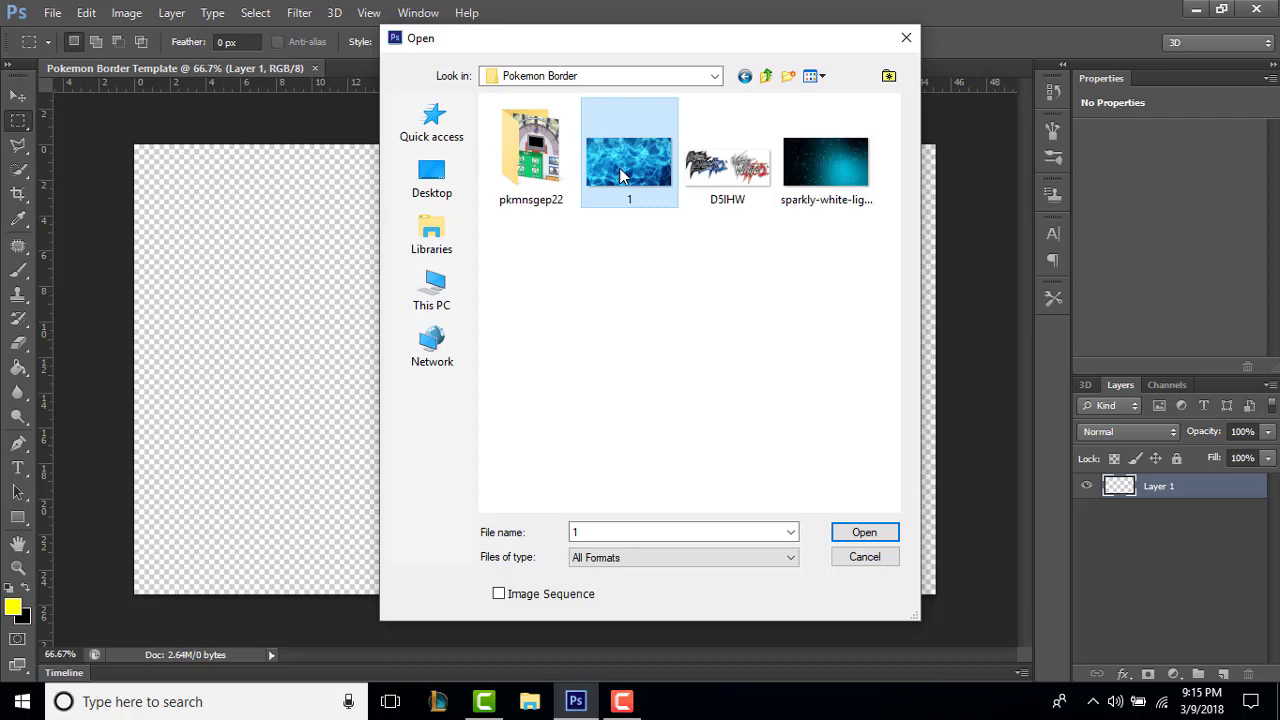
pyautogui.doubleClick(625, 180)
pyautogui.click(644, 275)
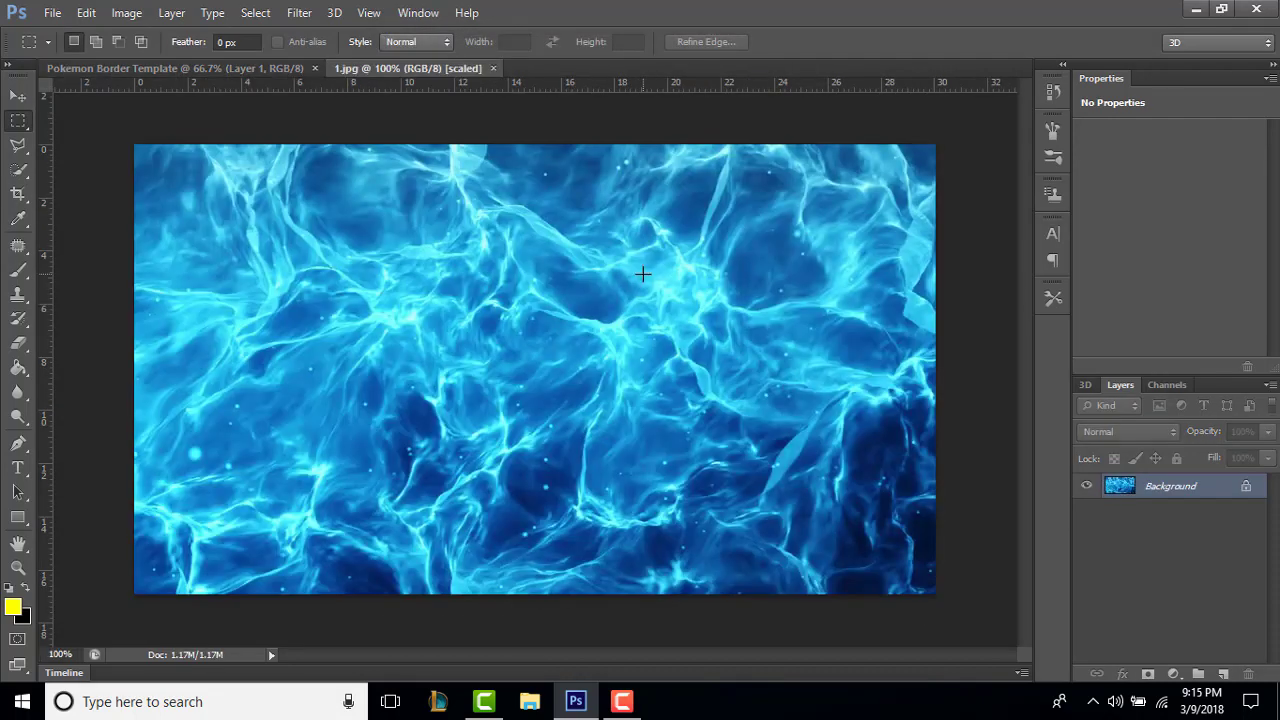
# Convert 1.jpg's locked Background into an editable Layer 0.
pyautogui.click(17, 96)
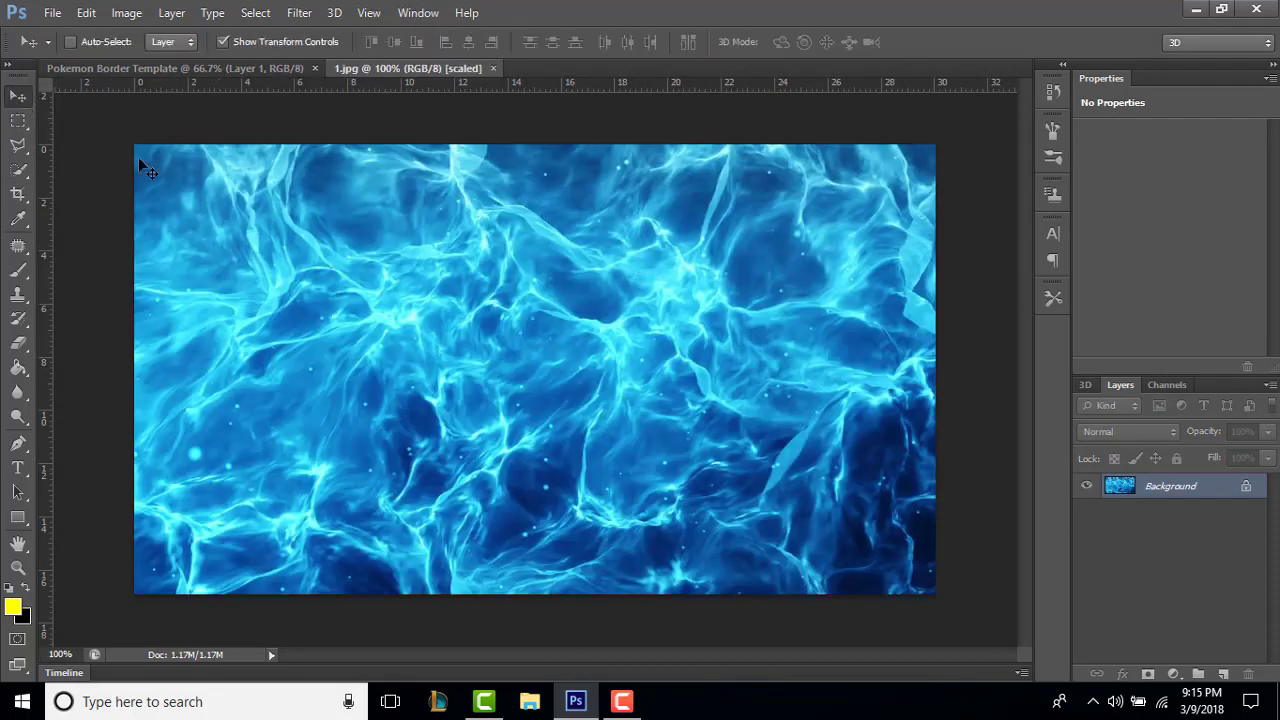
pyautogui.moveTo(252, 250); pyautogui.dragTo(199, 211)
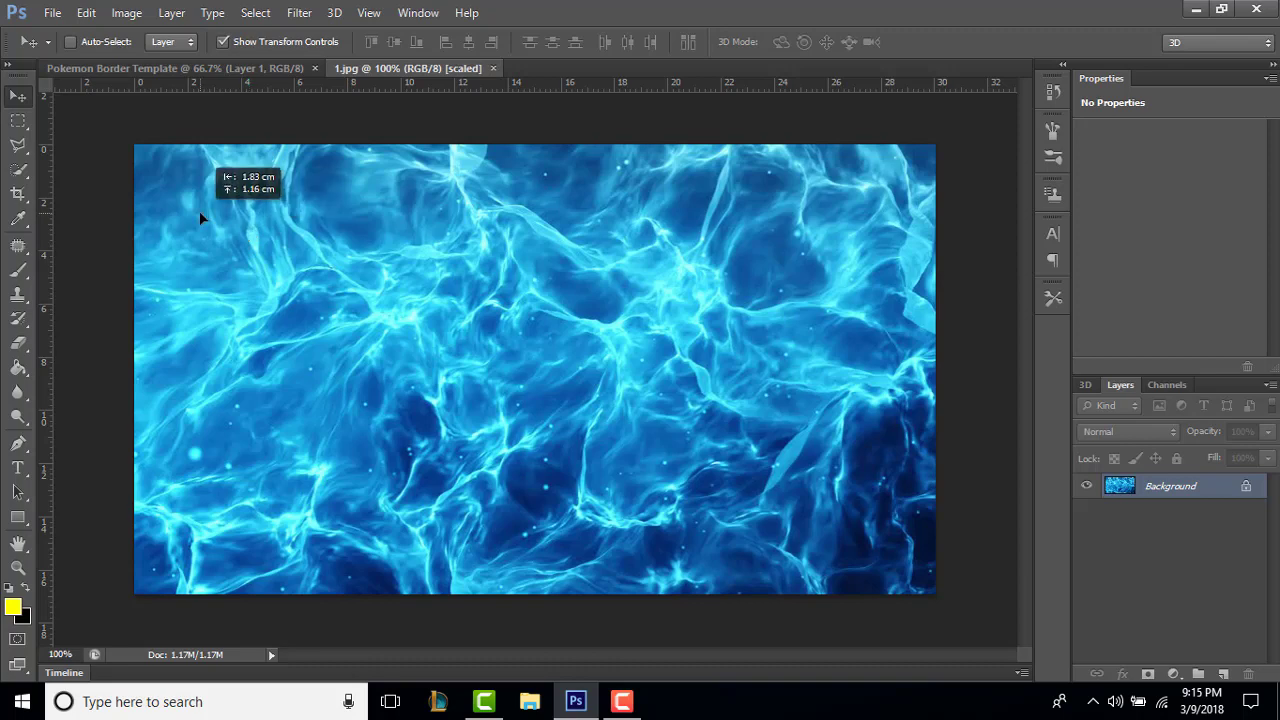
pyautogui.click(636, 268)
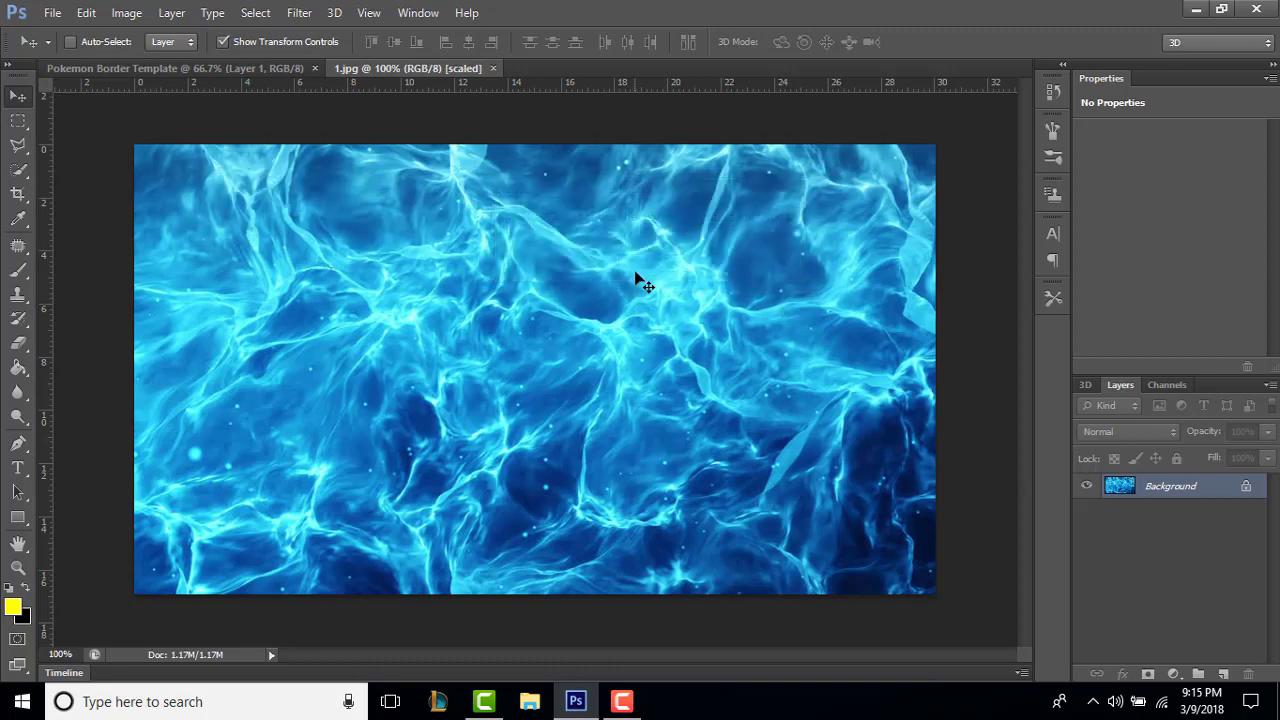
pyautogui.doubleClick(1250, 488)
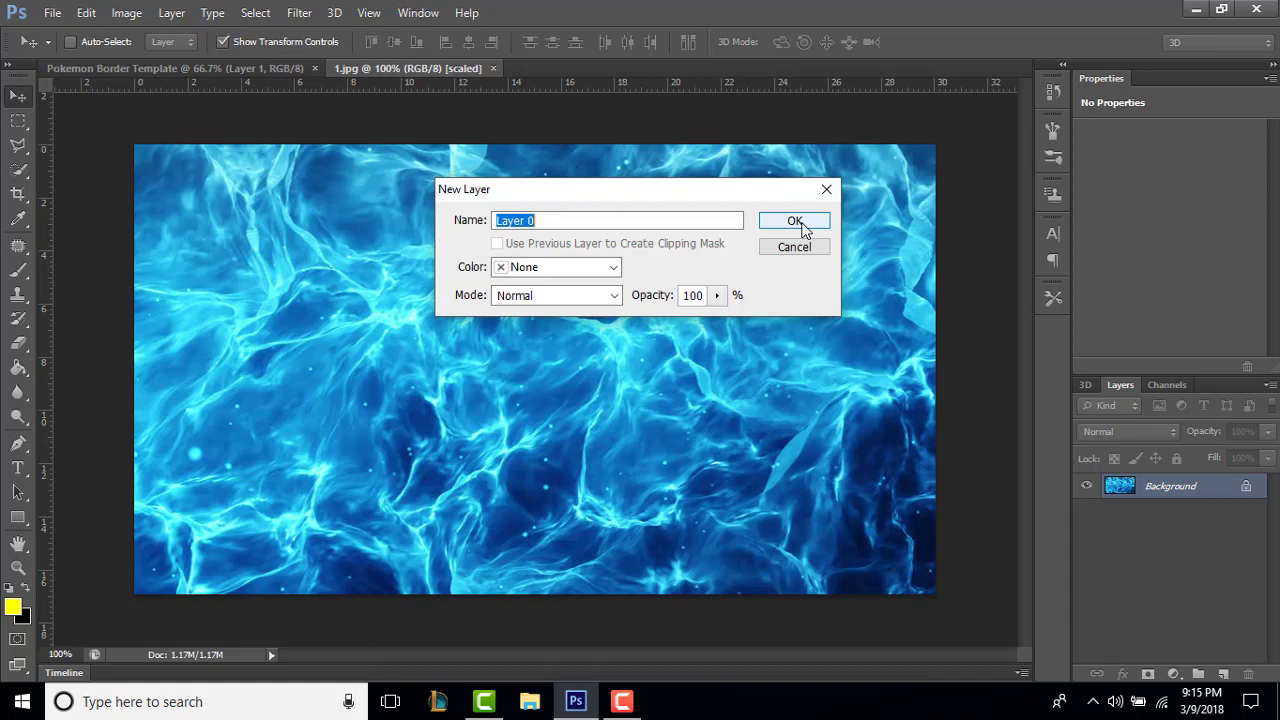
pyautogui.click(795, 221)
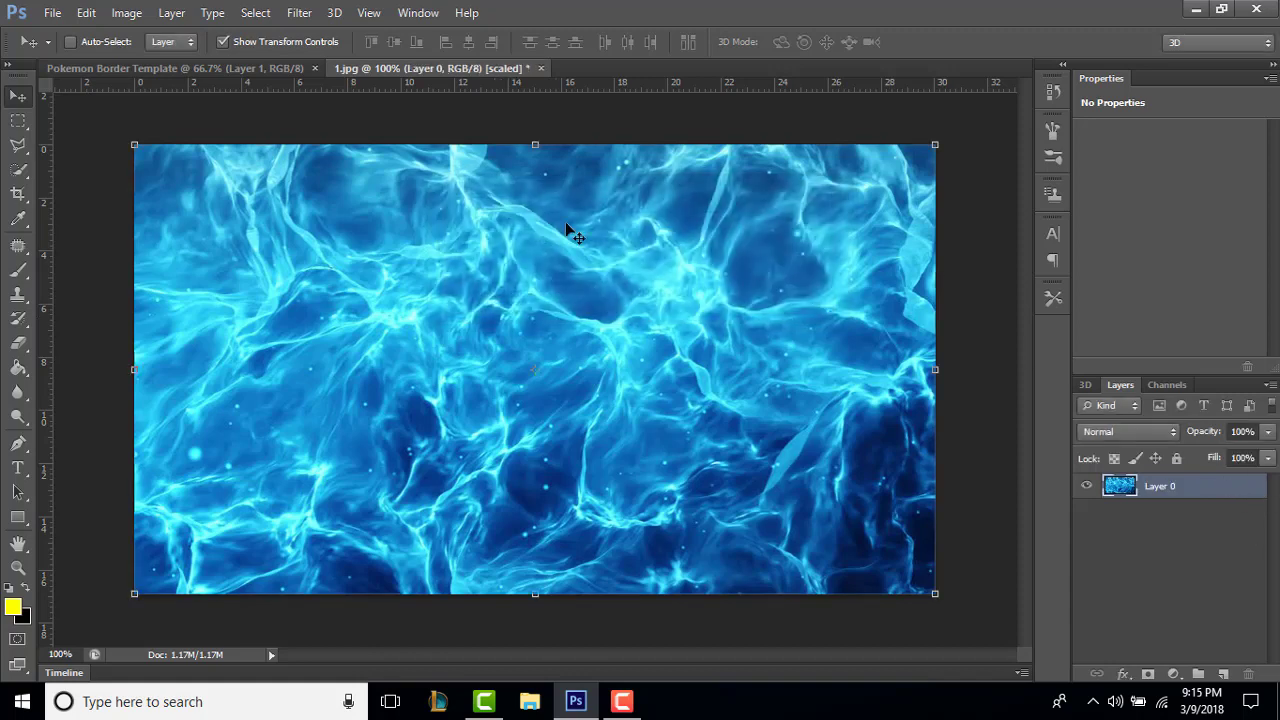
# Move the blue texture into the template and stretch it to fill the canvas.
pyautogui.moveTo(378, 248); pyautogui.dragTo(327, 230)
pyautogui.moveTo(668, 447); pyautogui.dragTo(960, 610)
pyautogui.click(943, 42)
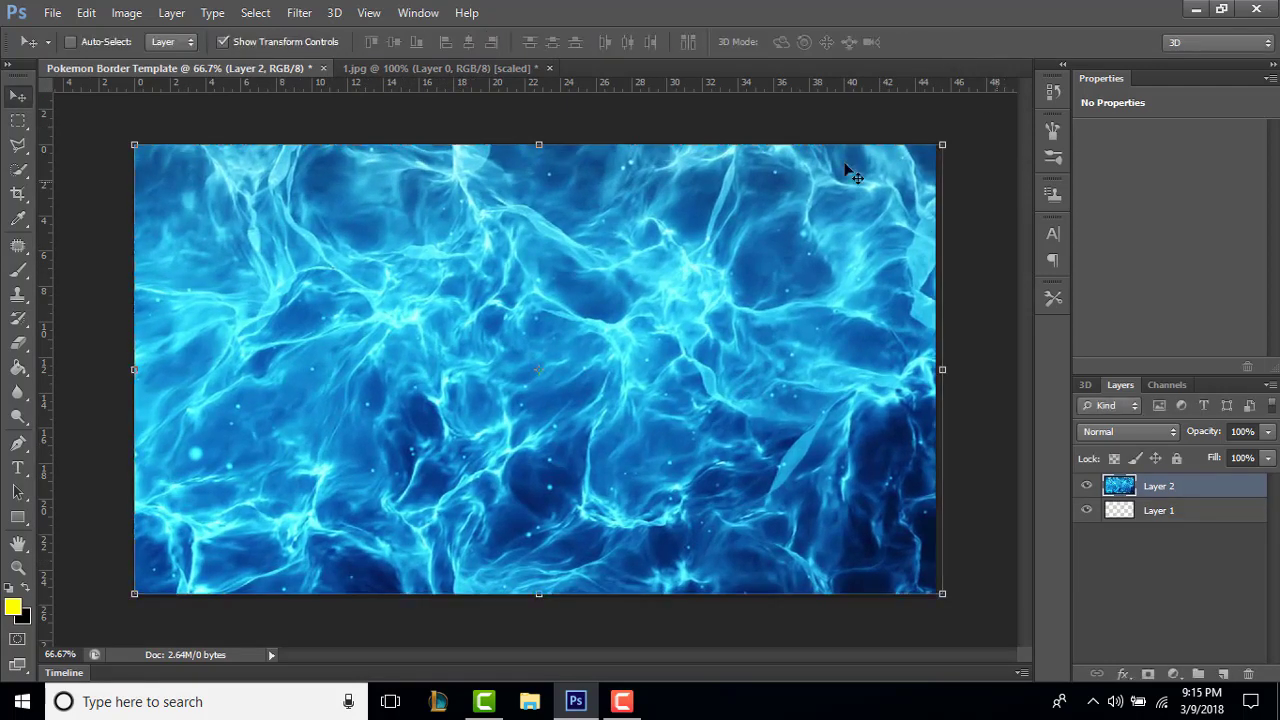
# Open the starry teal particles PNG.
pyautogui.click(52, 12)
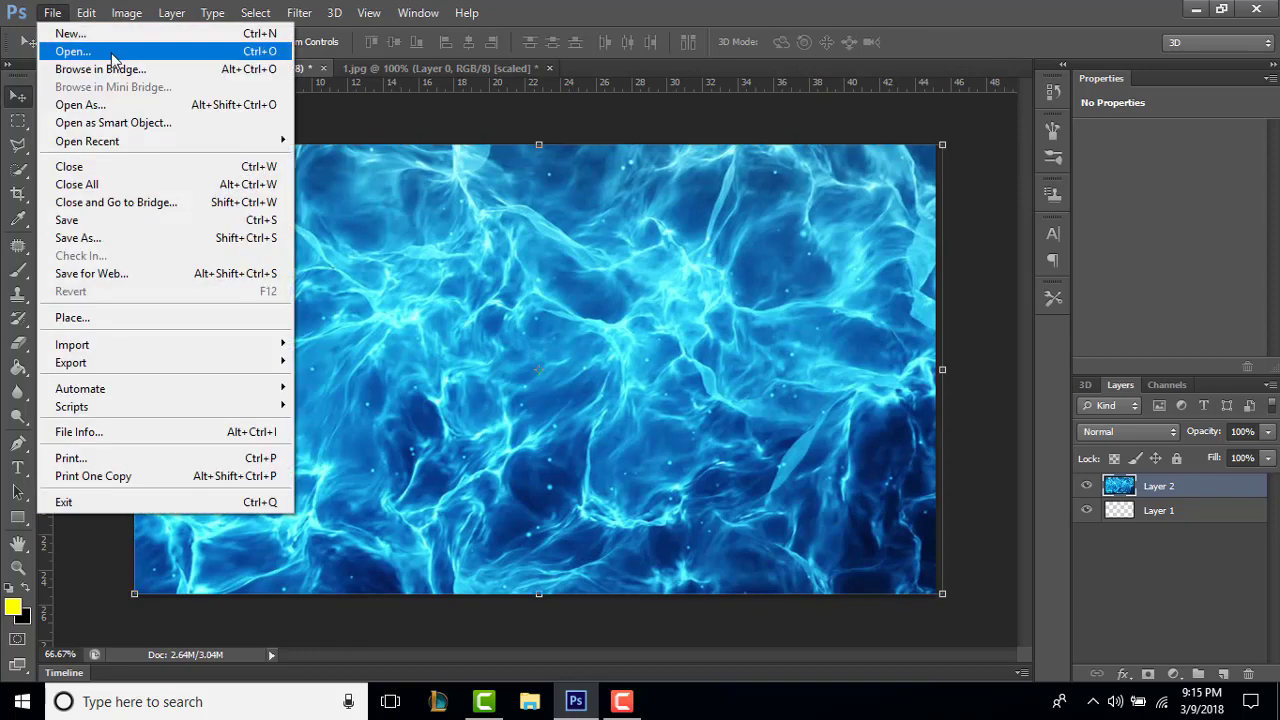
pyautogui.click(113, 55)
pyautogui.click(856, 173)
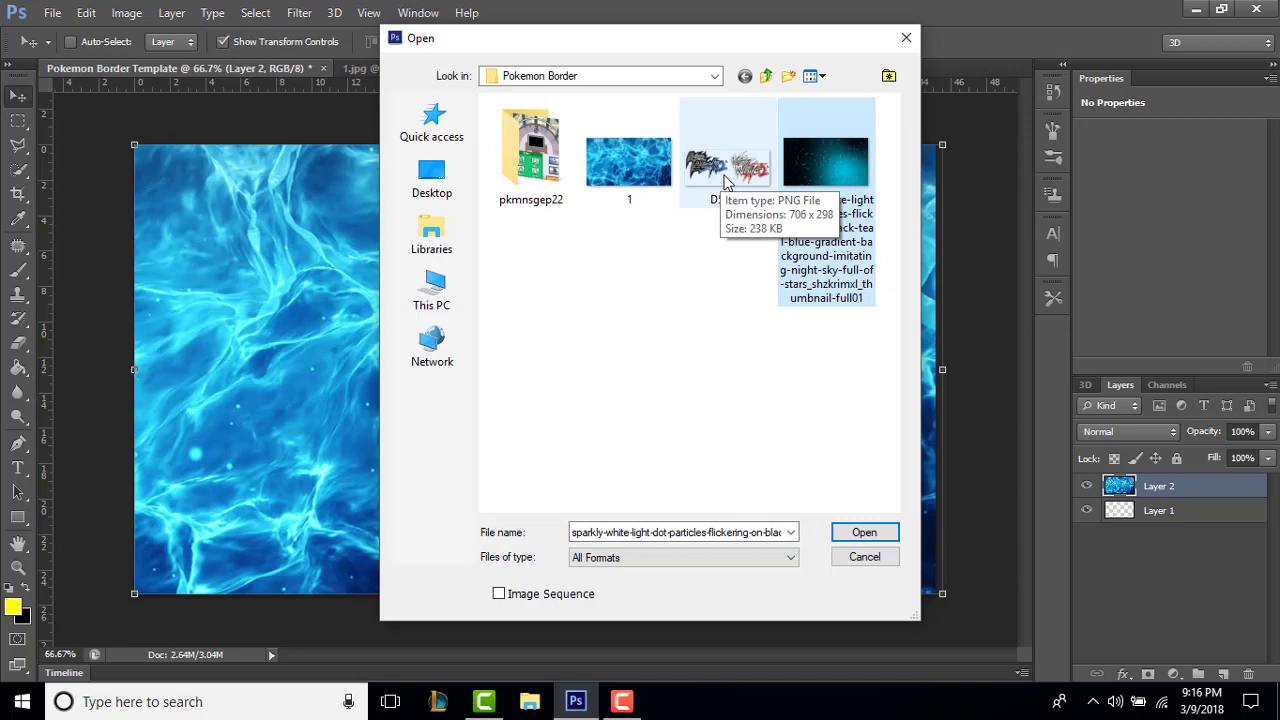
pyautogui.doubleClick(828, 180)
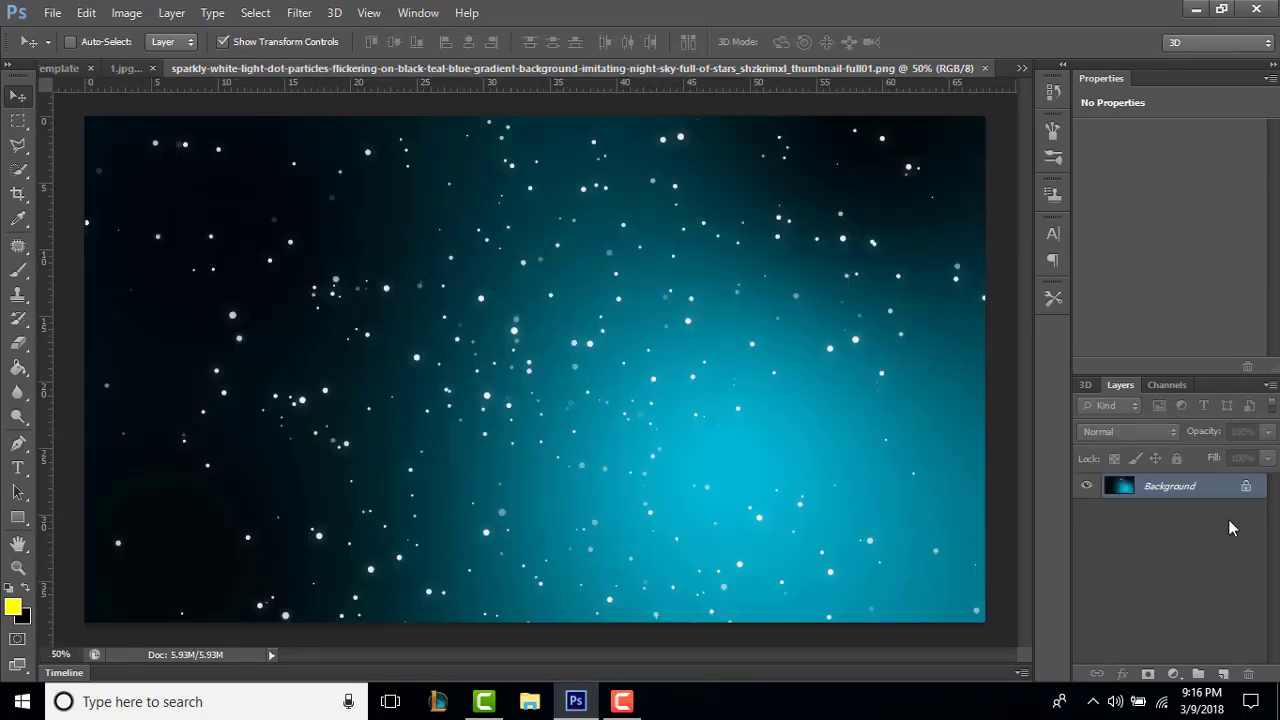
# Unlock the star-field background and move it into the border template.
pyautogui.doubleClick(1250, 487)
pyautogui.click(774, 220)
pyautogui.moveTo(390, 191); pyautogui.dragTo(167, 199)
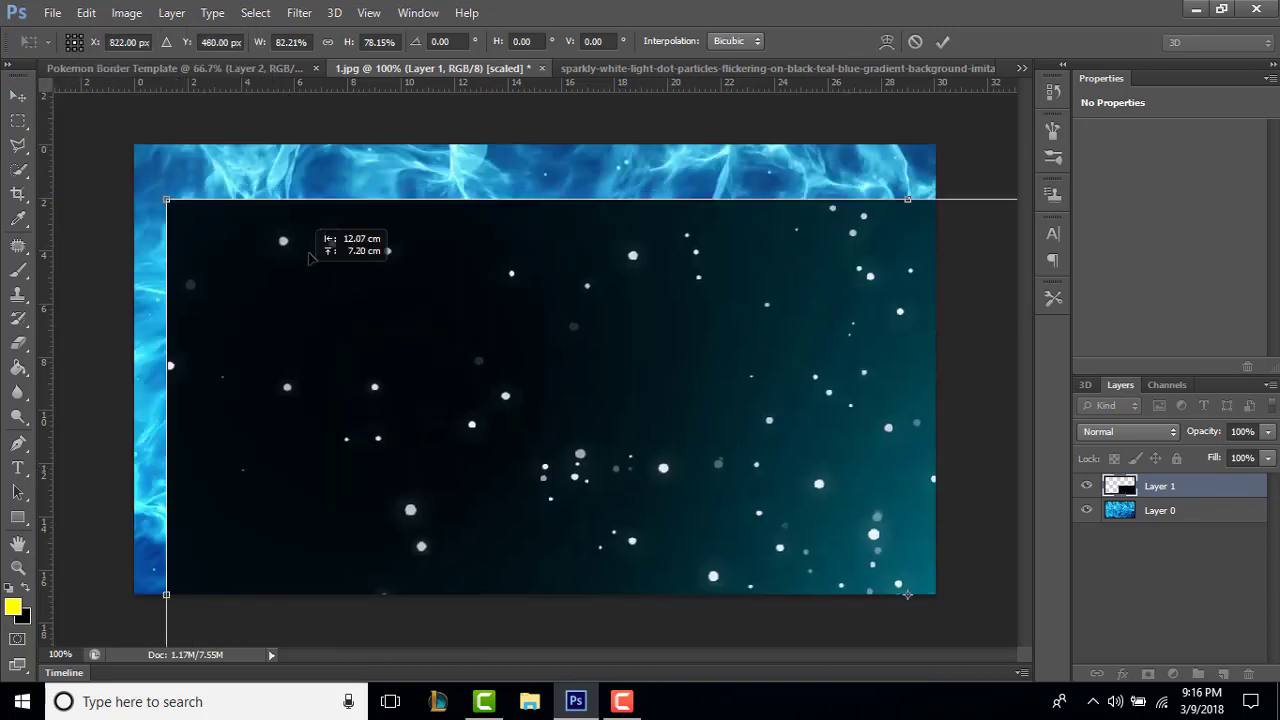
pyautogui.click(943, 42)
pyautogui.hotkey('ctrl', 'z')
pyautogui.moveTo(778, 325); pyautogui.dragTo(451, 286)
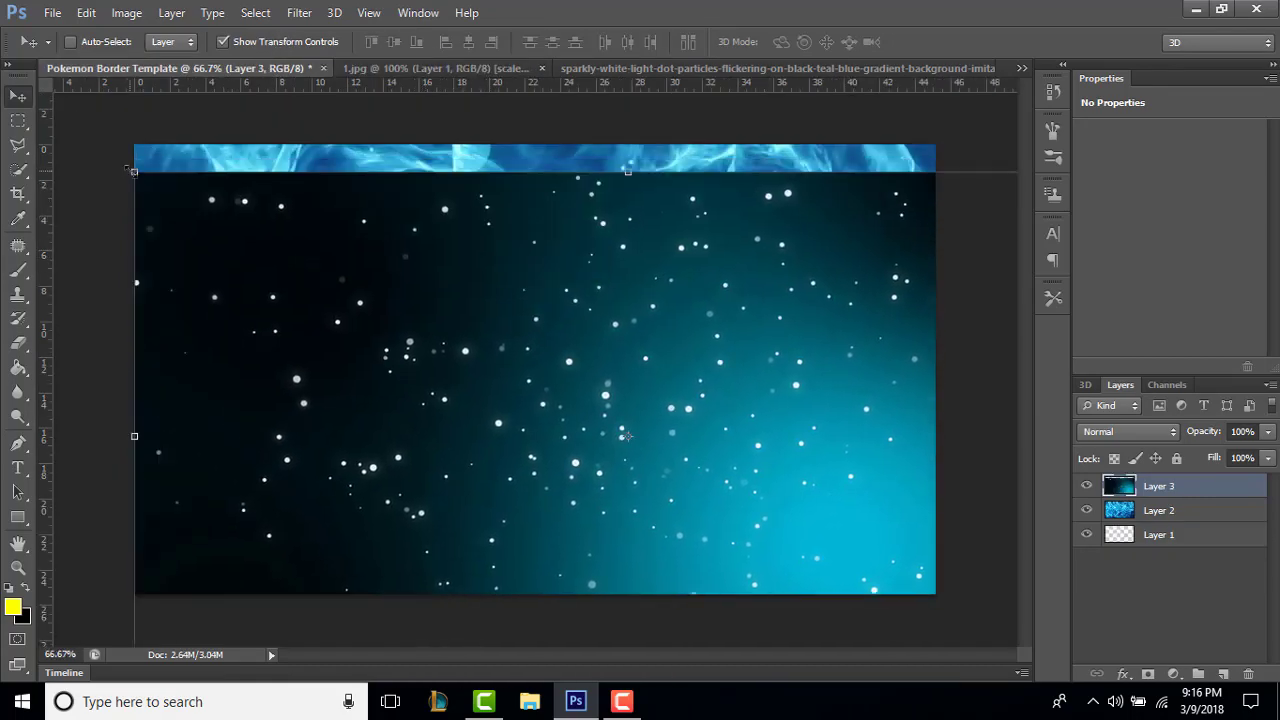
# Free-transform the star field to cover the whole canvas above the blue texture.
pyautogui.hotkey('ctrl', 't')
pyautogui.moveTo(135, 177); pyautogui.dragTo(267, 241)
pyautogui.moveTo(394, 341); pyautogui.dragTo(415, 358)
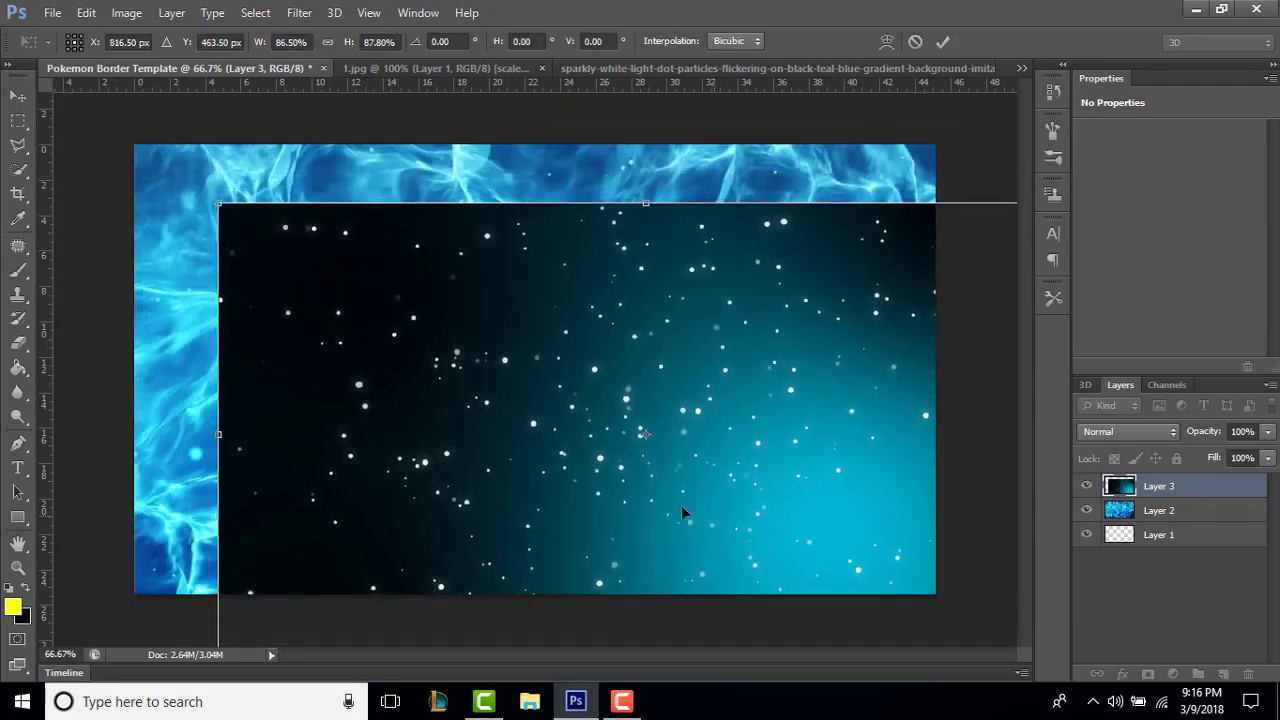
pyautogui.moveTo(226, 212); pyautogui.dragTo(148, 138)
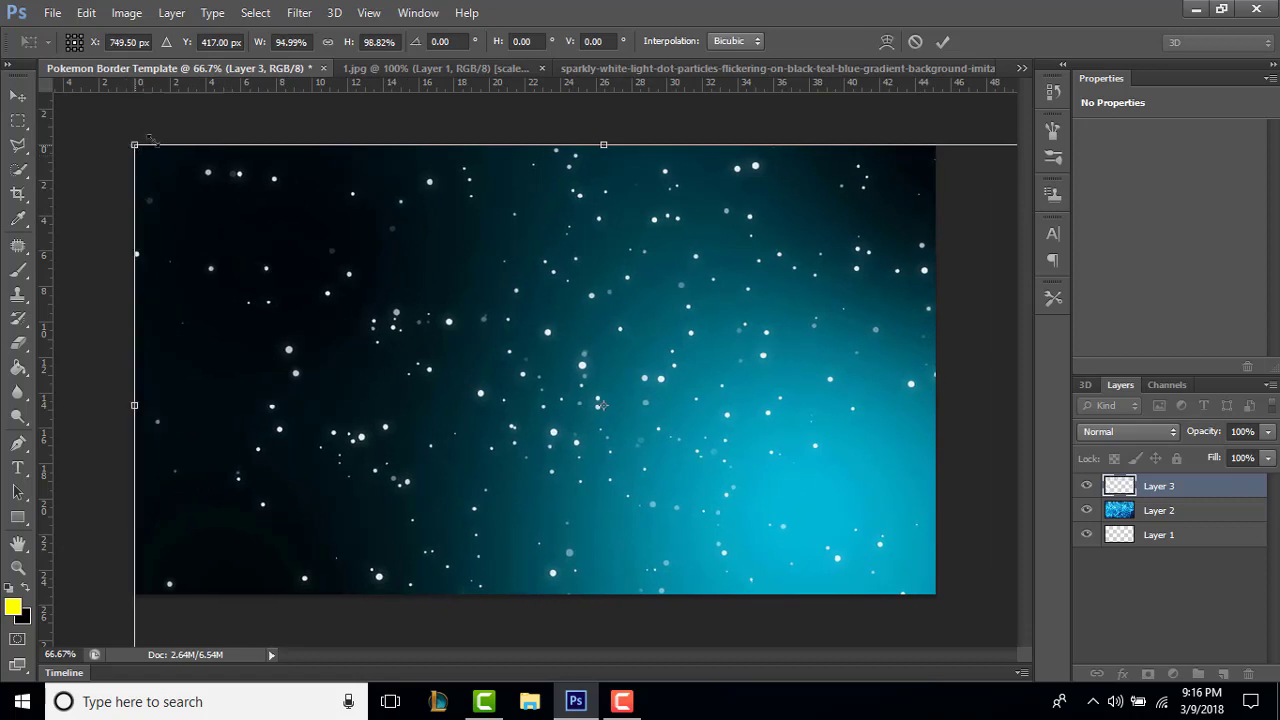
pyautogui.click(941, 42)
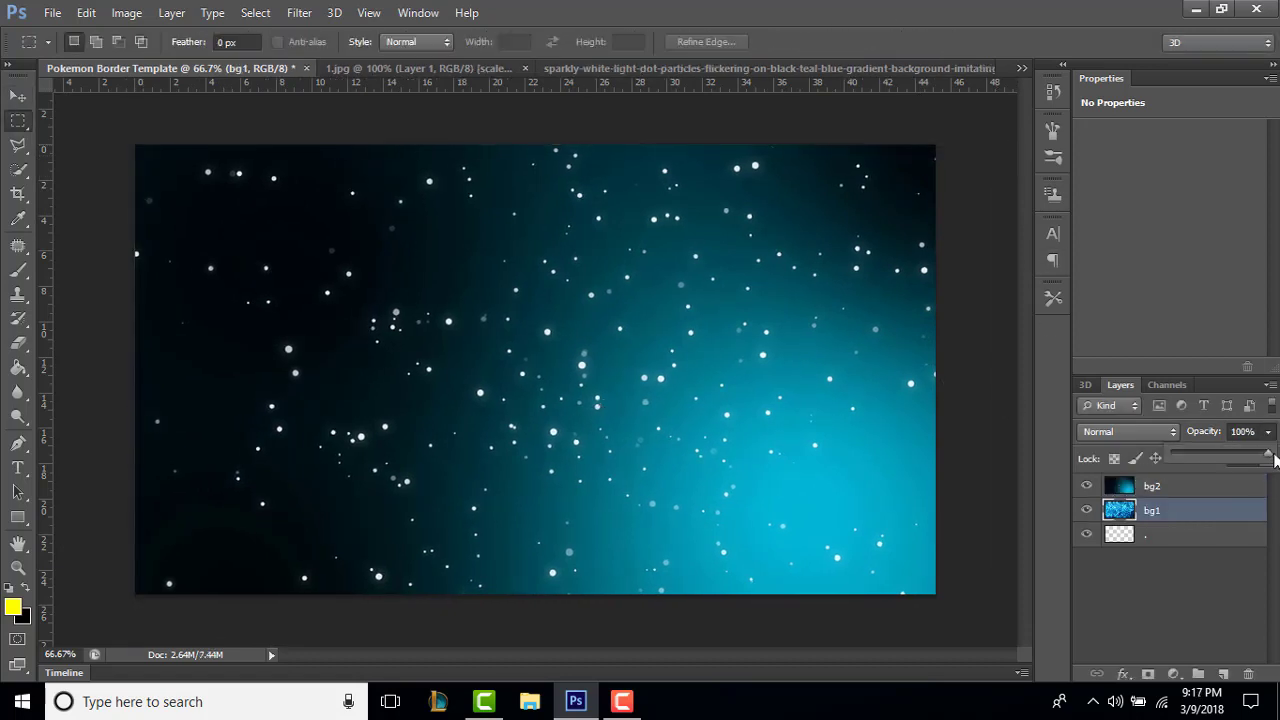
# Set the bg2 star-field layer's opacity to 90% so bg1 shows through.
pyautogui.click(1270, 432)
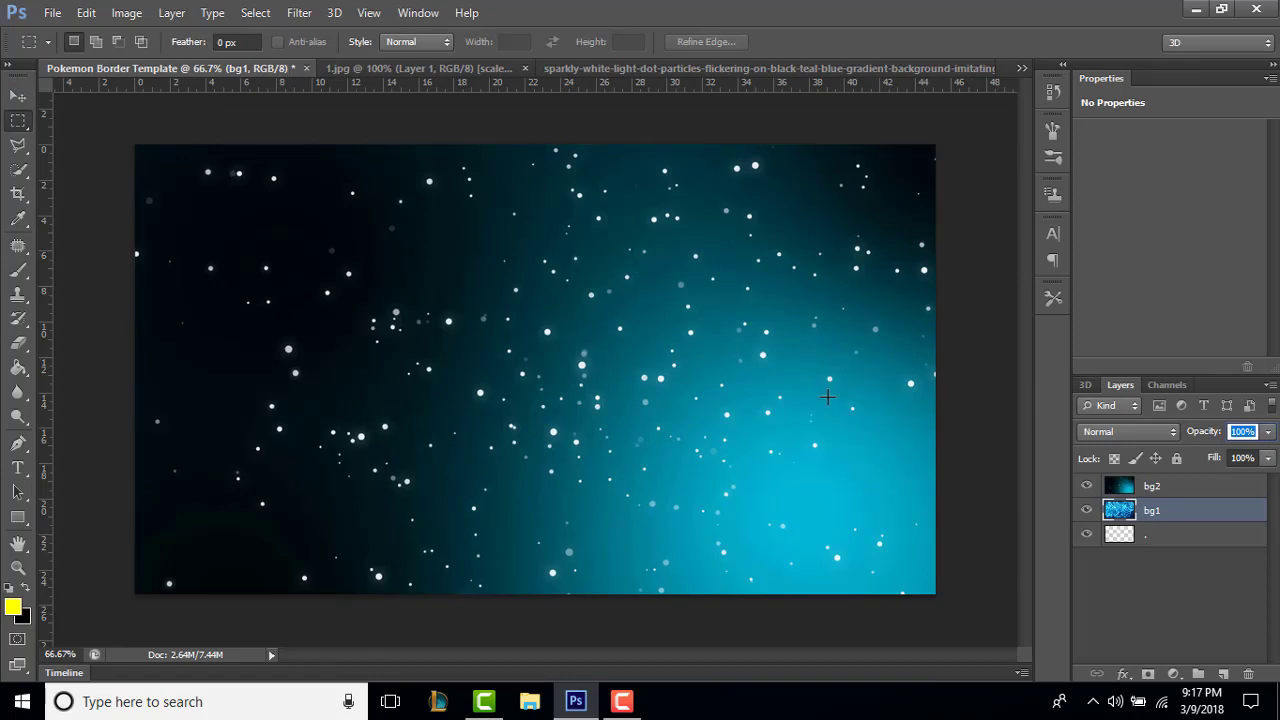
pyautogui.click(1208, 489)
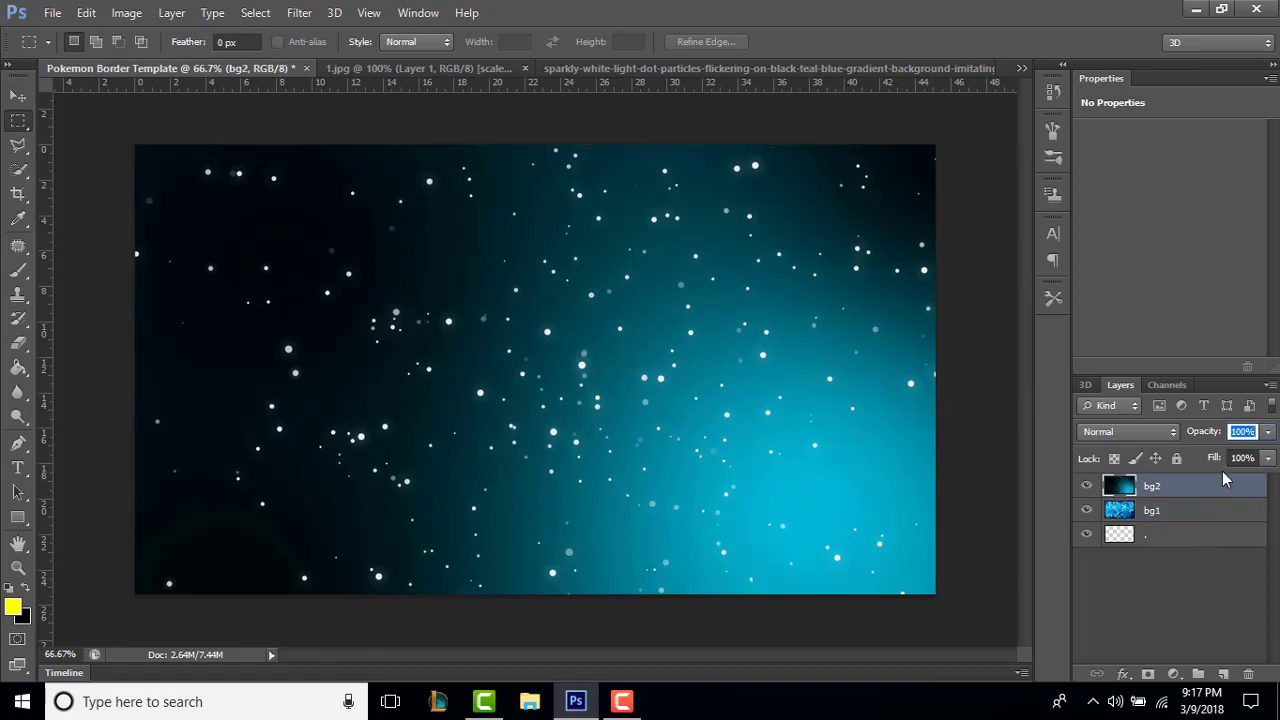
pyautogui.click(1267, 432)
pyautogui.moveTo(1266, 453); pyautogui.dragTo(1260, 461)
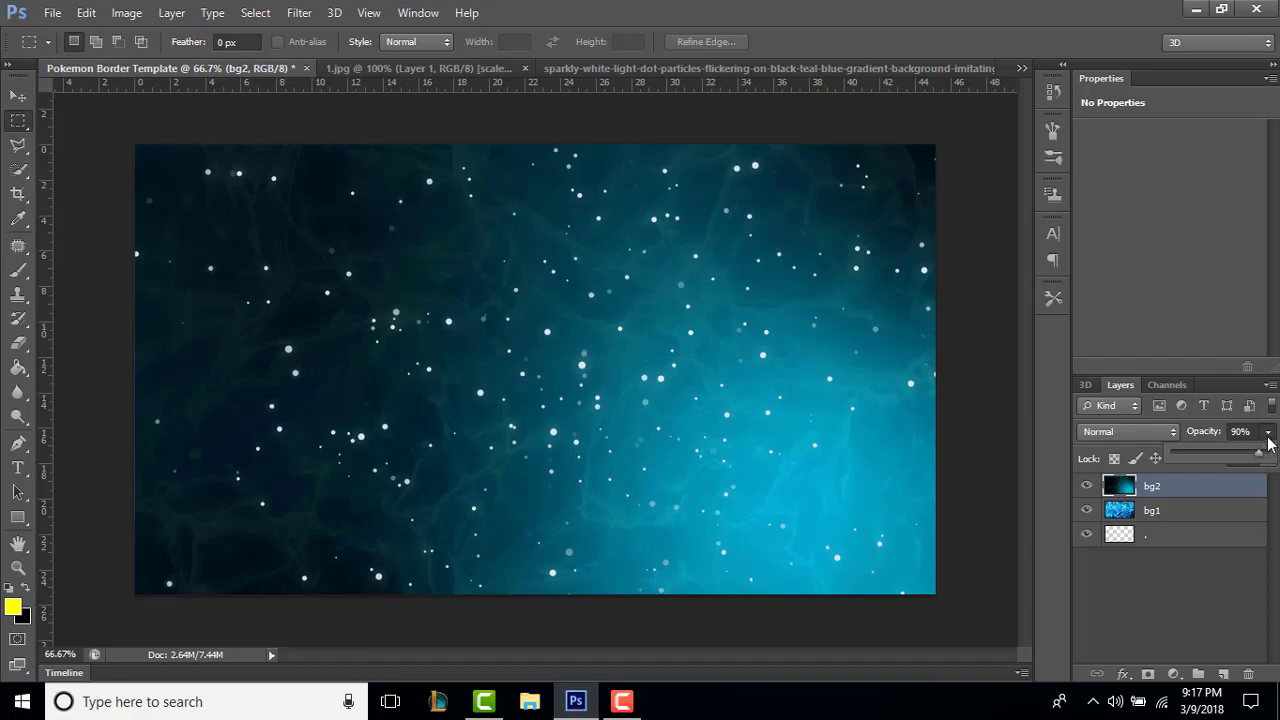
pyautogui.rightClick(1189, 510)
# Apply a black (000000) Color Overlay layer style to bg1.
pyautogui.click(872, 105)
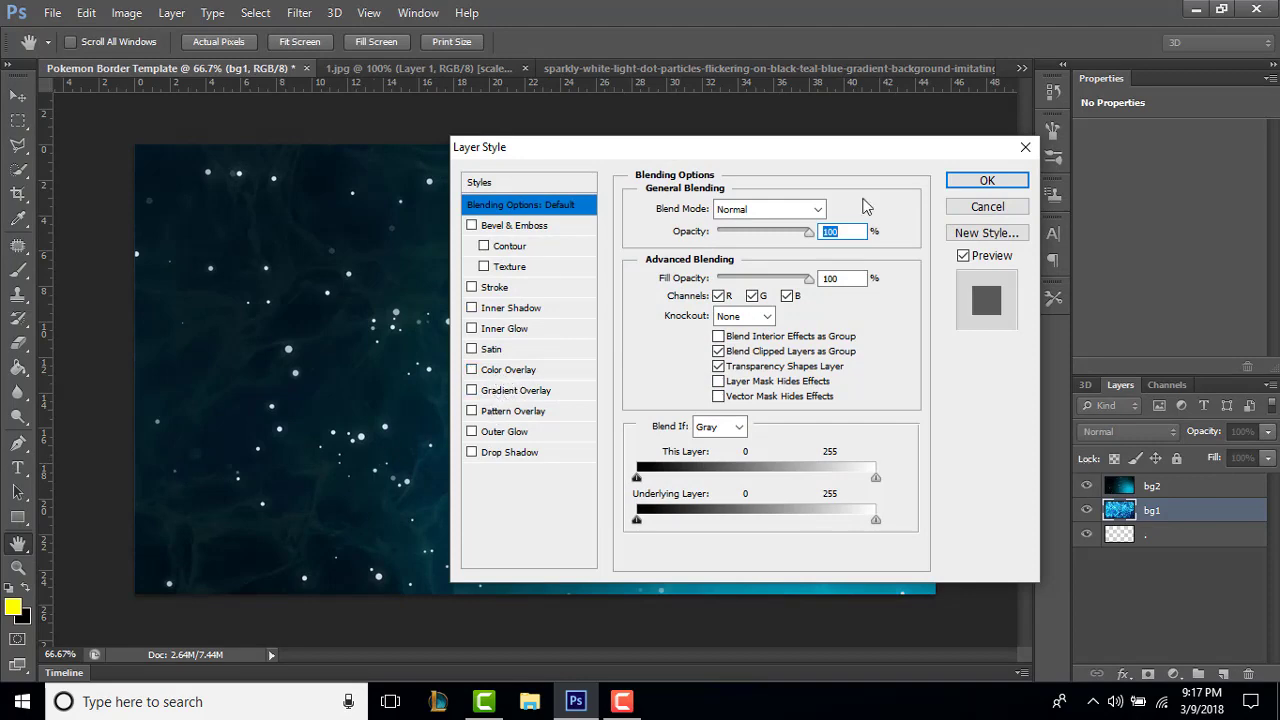
pyautogui.click(1025, 147)
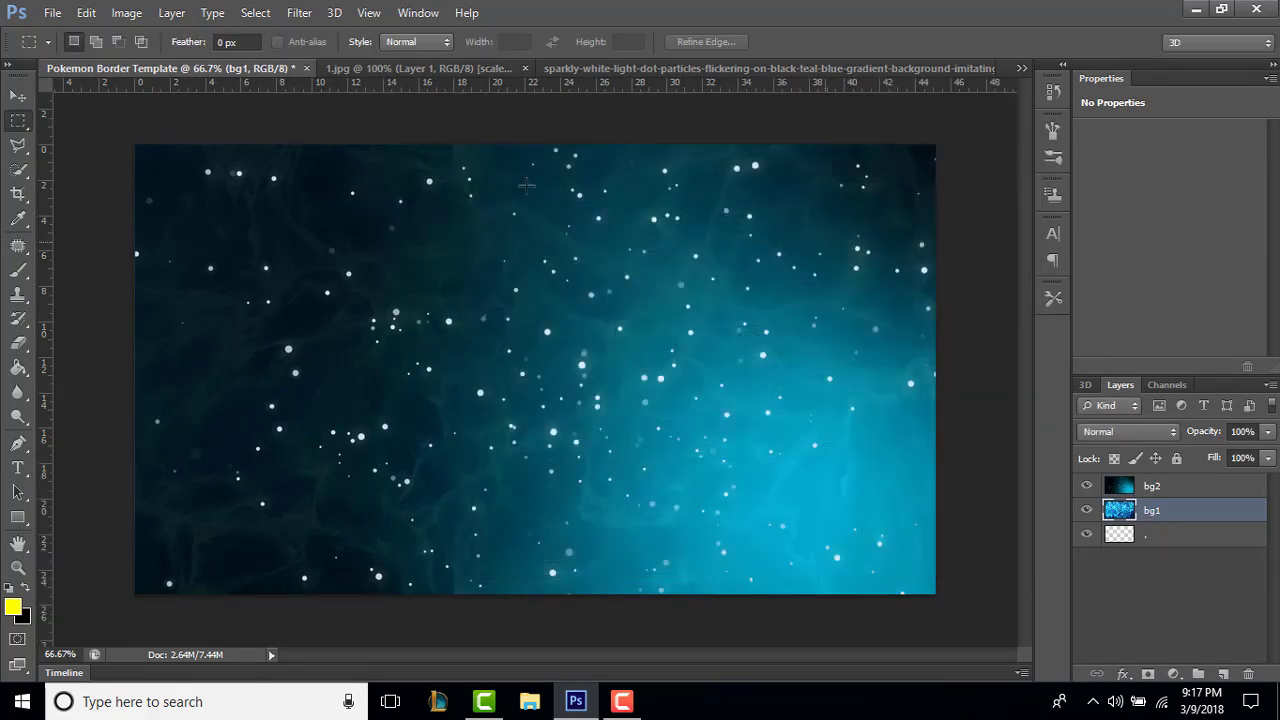
pyautogui.rightClick(1166, 513)
pyautogui.click(808, 108)
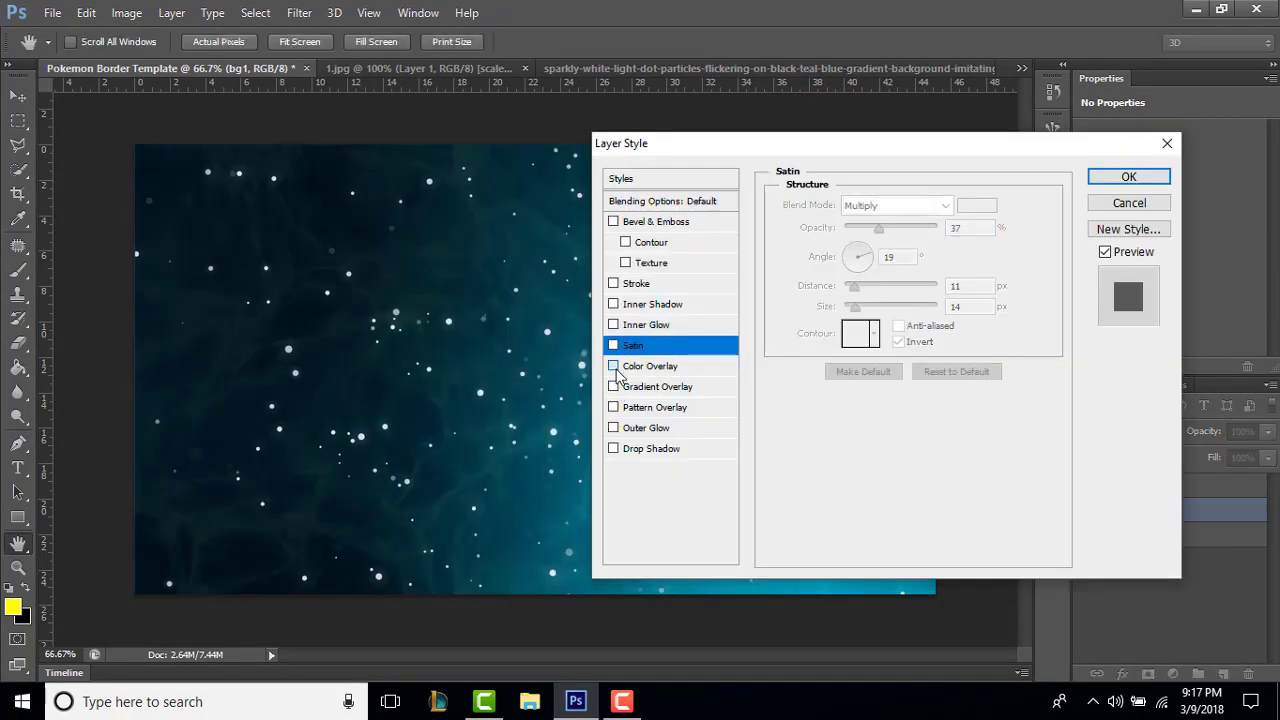
pyautogui.click(613, 366)
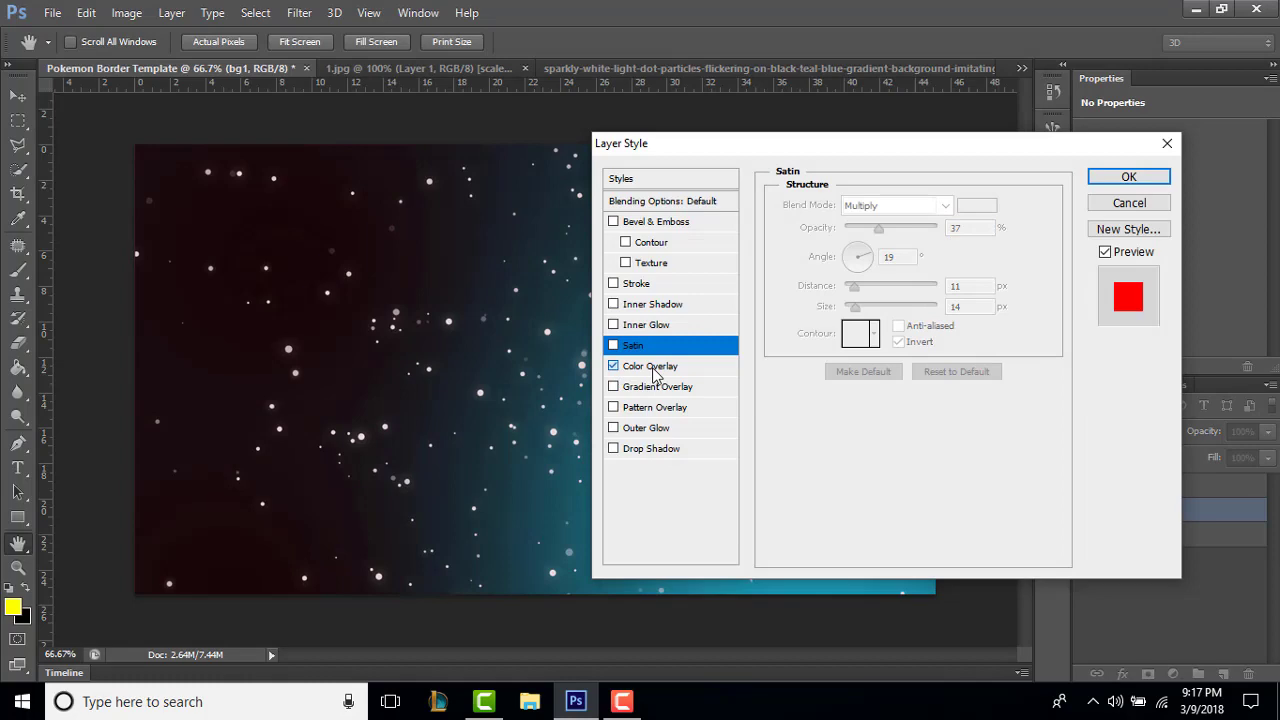
pyautogui.click(655, 368)
pyautogui.click(970, 205)
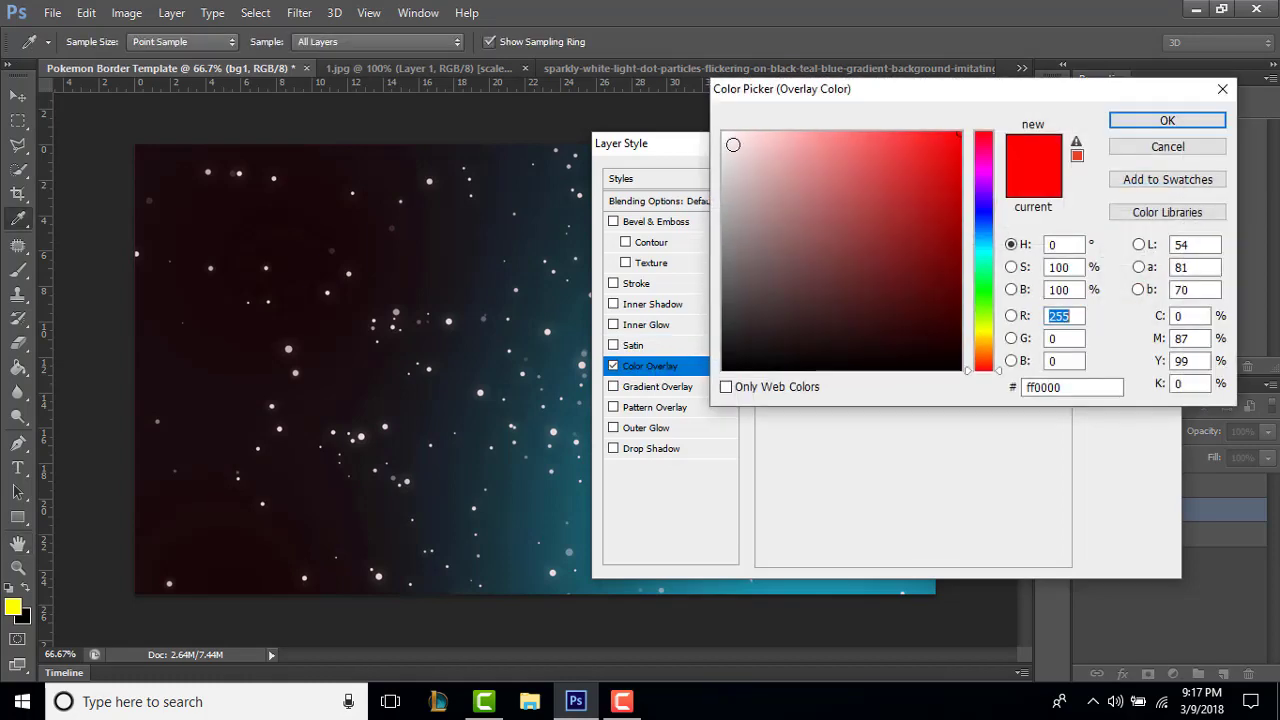
pyautogui.moveTo(734, 340); pyautogui.dragTo(722, 369)
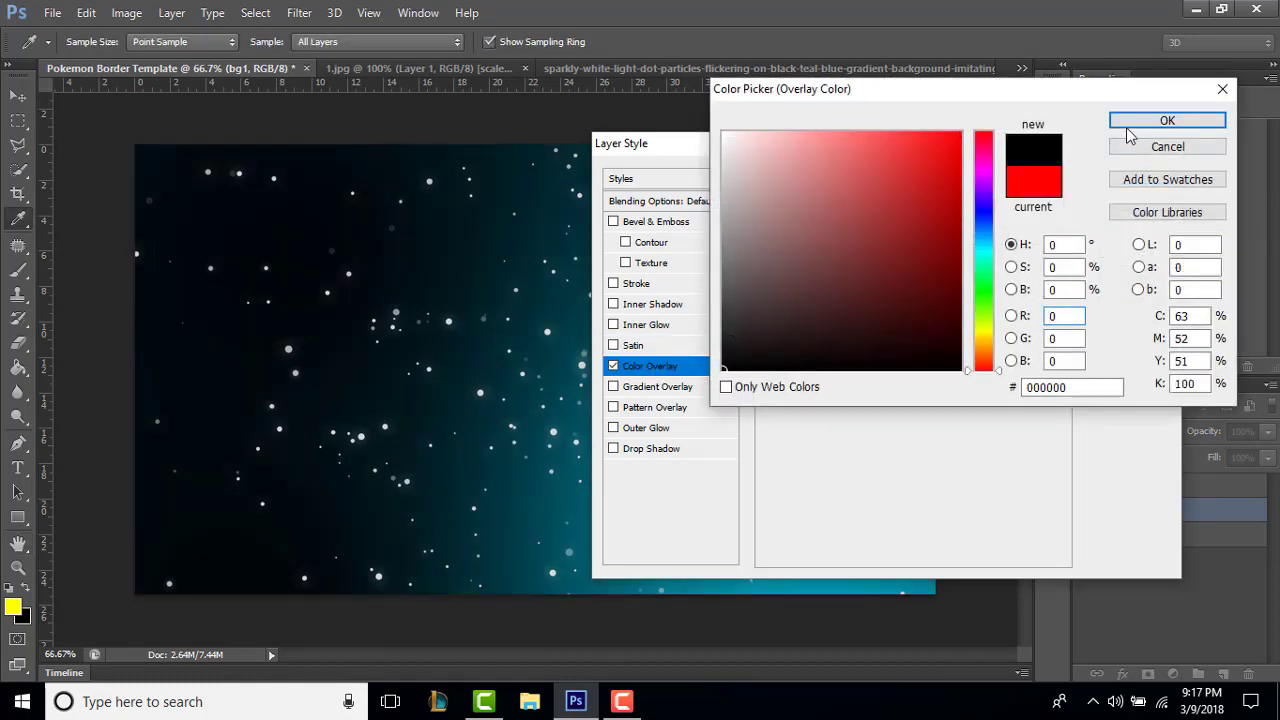
pyautogui.click(1130, 124)
pyautogui.moveTo(951, 160); pyautogui.dragTo(794, 171)
pyautogui.click(971, 189)
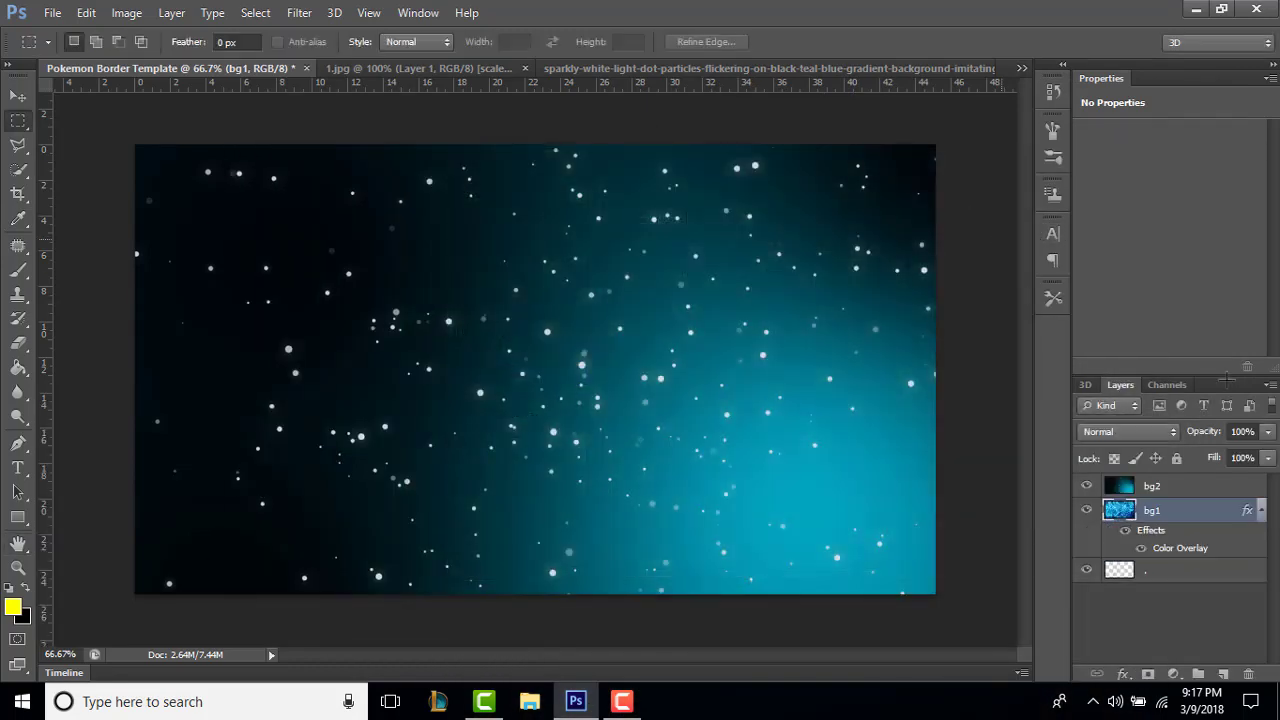
# Lower bg2's opacity to 87%.
pyautogui.click(1268, 432)
pyautogui.click(1247, 487)
pyautogui.click(1268, 458)
pyautogui.moveTo(1267, 480)
pyautogui.mouseDown()
pyautogui.moveTo(1214, 486)
pyautogui.moveTo(1266, 480)
pyautogui.mouseUp()
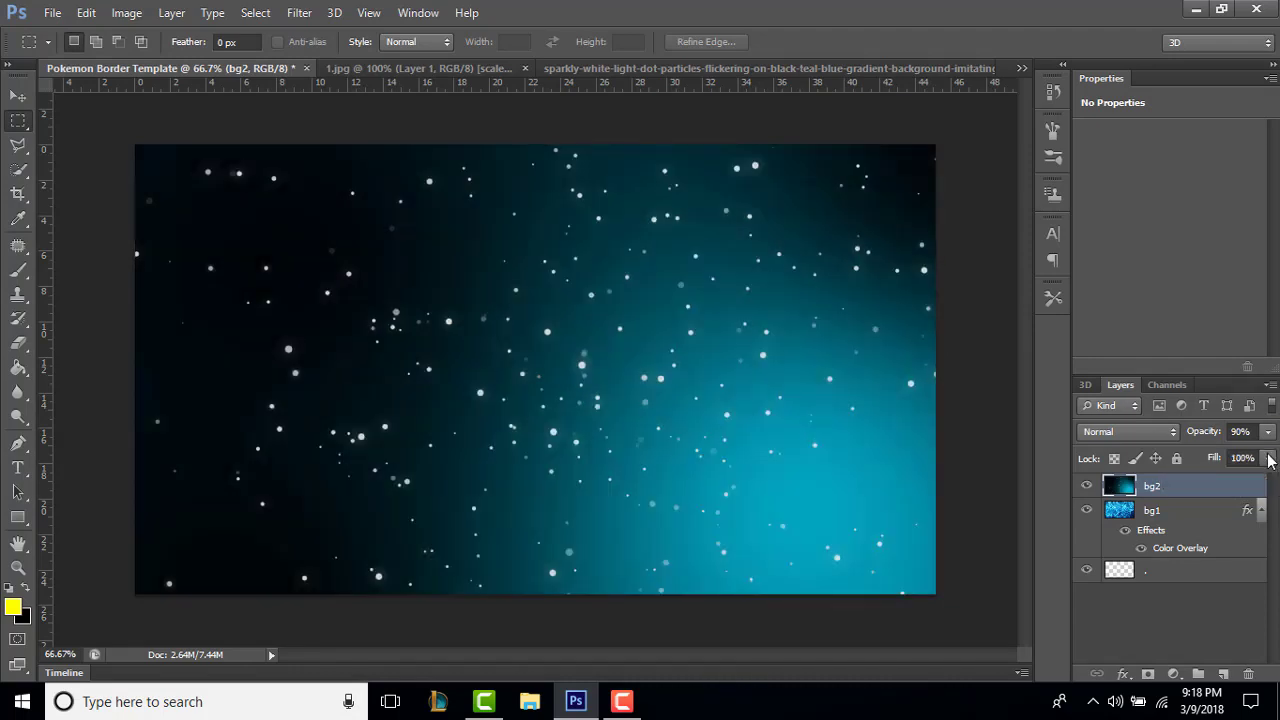
# Reduce the opacity of bg1's black Color Overlay so the stars show through.
pyautogui.click(1208, 511)
pyautogui.click(1210, 486)
pyautogui.click(1208, 510)
pyautogui.rightClick(1189, 512)
pyautogui.click(900, 106)
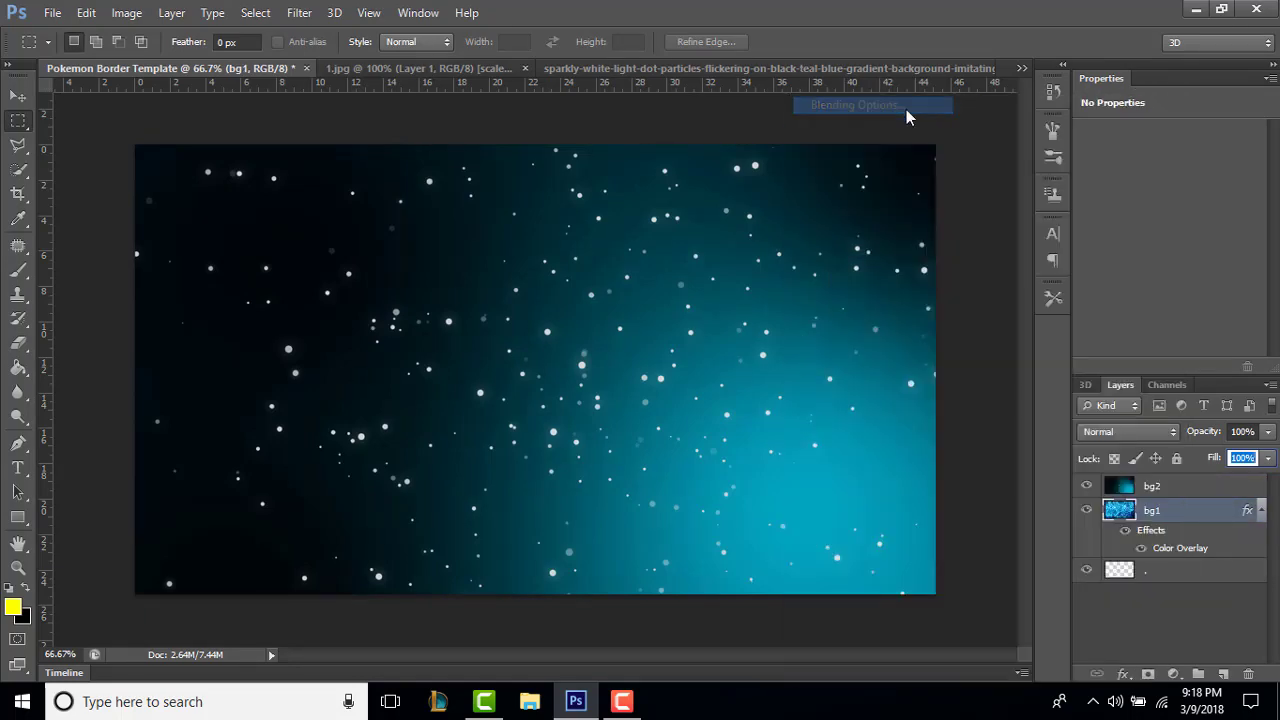
pyautogui.click(515, 376)
pyautogui.moveTo(760, 247); pyautogui.dragTo(745, 248)
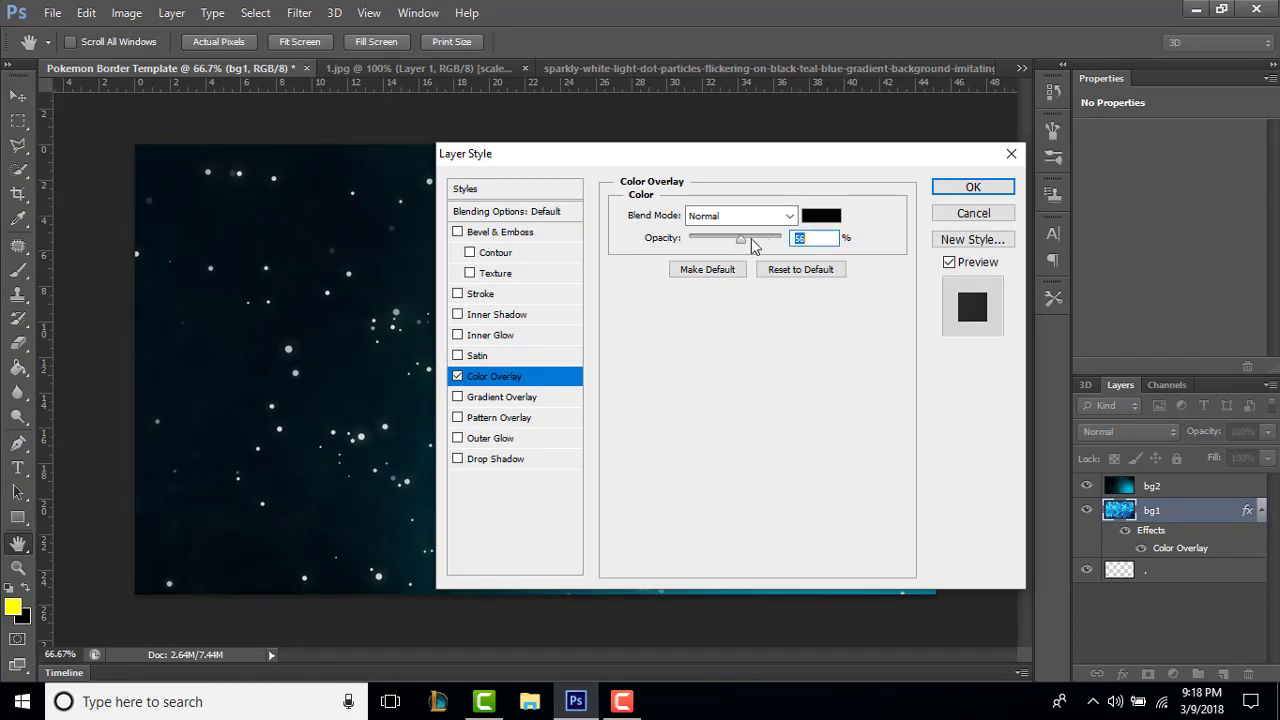
pyautogui.click(972, 187)
pyautogui.rightClick(1220, 487)
# Add a black Color Overlay at about 86% opacity to bg2.
pyautogui.click(860, 106)
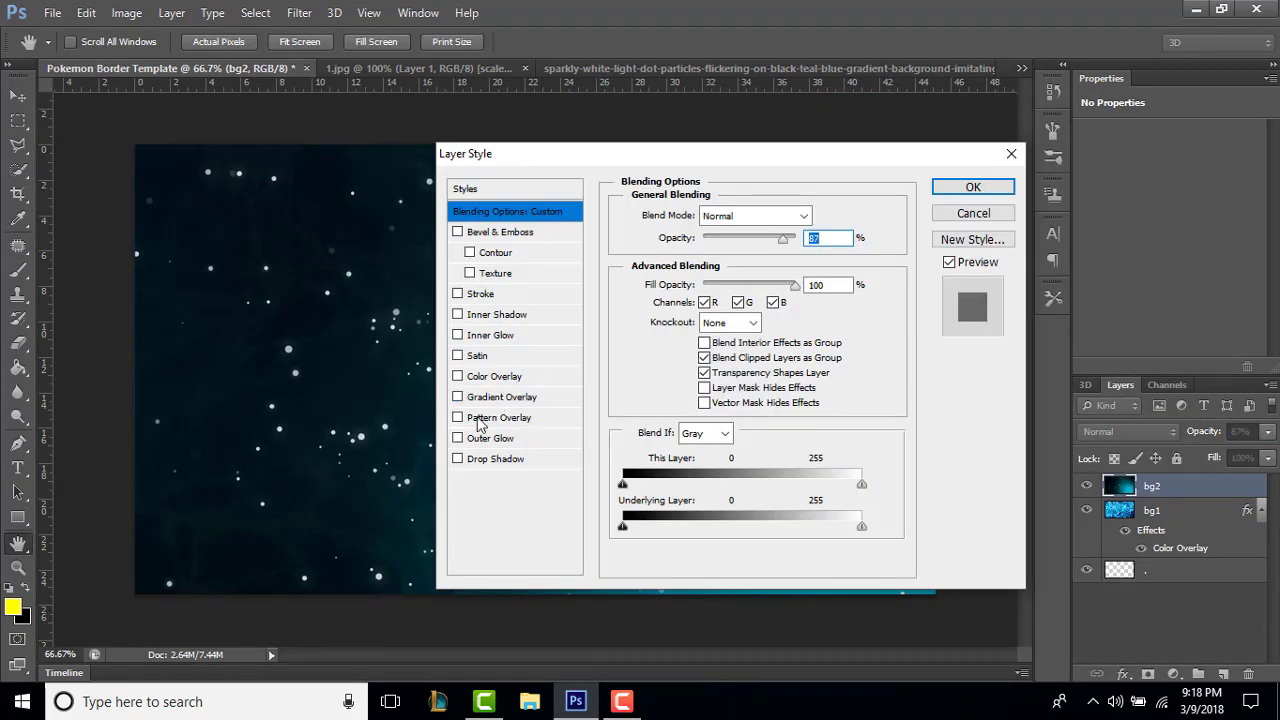
pyautogui.click(458, 377)
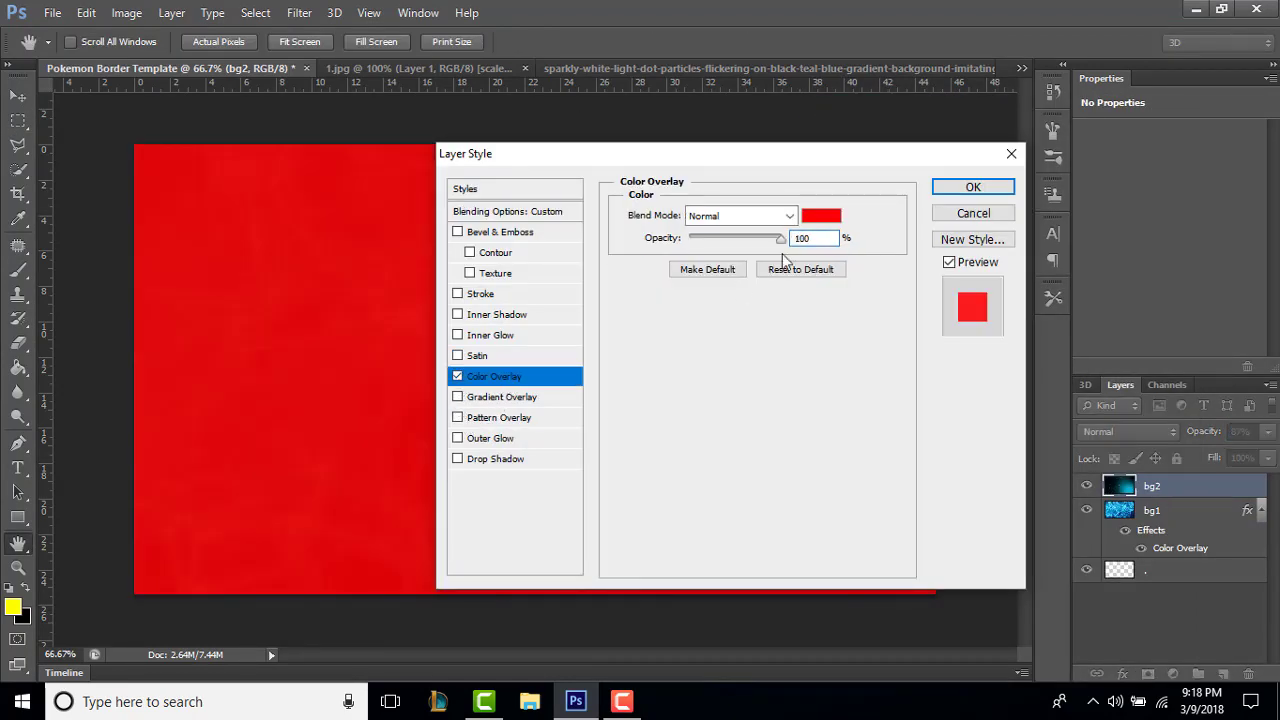
pyautogui.click(815, 216)
pyautogui.click(722, 369)
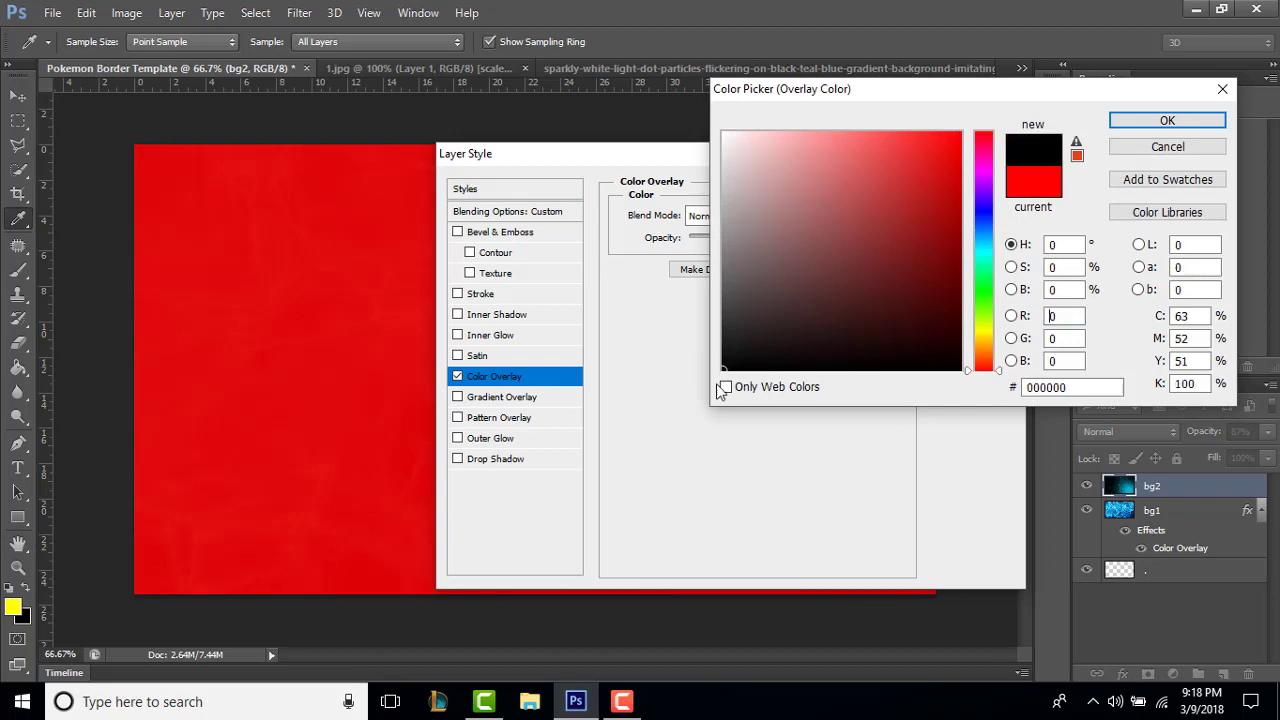
pyautogui.click(1167, 120)
pyautogui.moveTo(751, 162); pyautogui.dragTo(998, 157)
pyautogui.moveTo(1026, 233); pyautogui.dragTo(1016, 238)
pyautogui.moveTo(1014, 151); pyautogui.dragTo(939, 196)
pyautogui.moveTo(938, 285); pyautogui.dragTo(942, 285)
pyautogui.click(1144, 224)
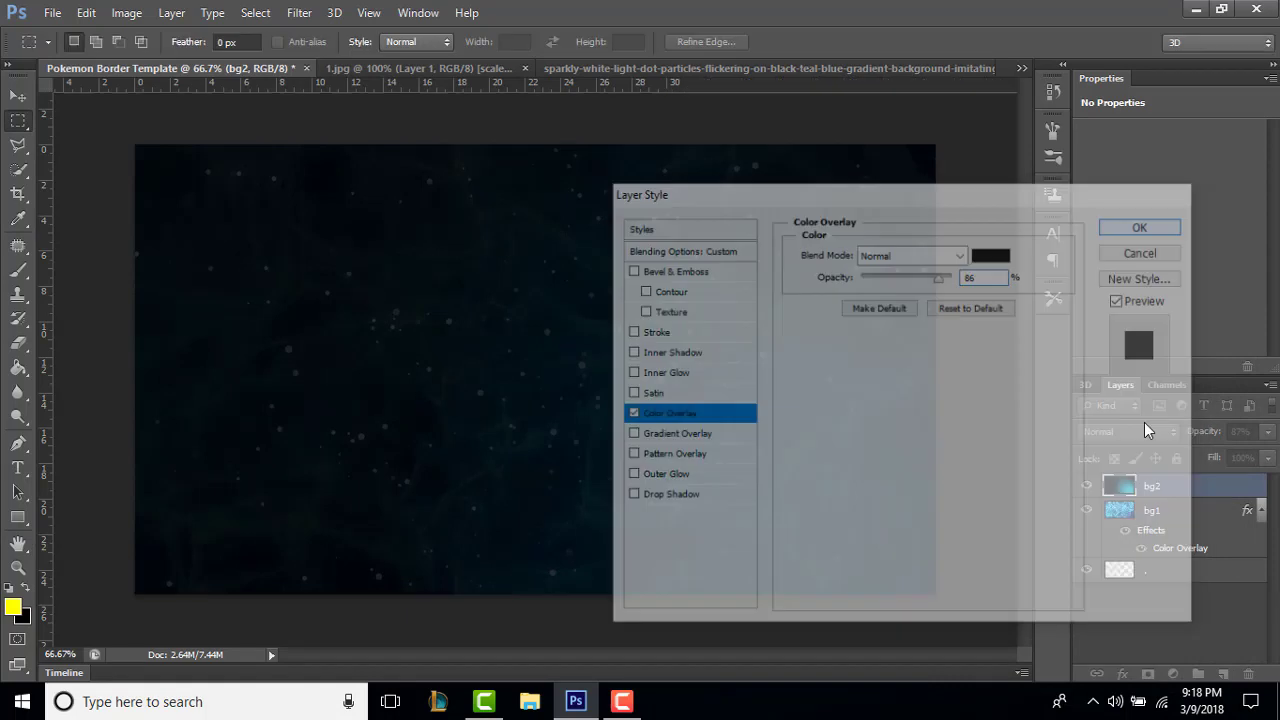
# Toggle bg1's effects to compare, then collapse both layers' effects lists.
pyautogui.click(1127, 568)
pyautogui.click(1127, 568)
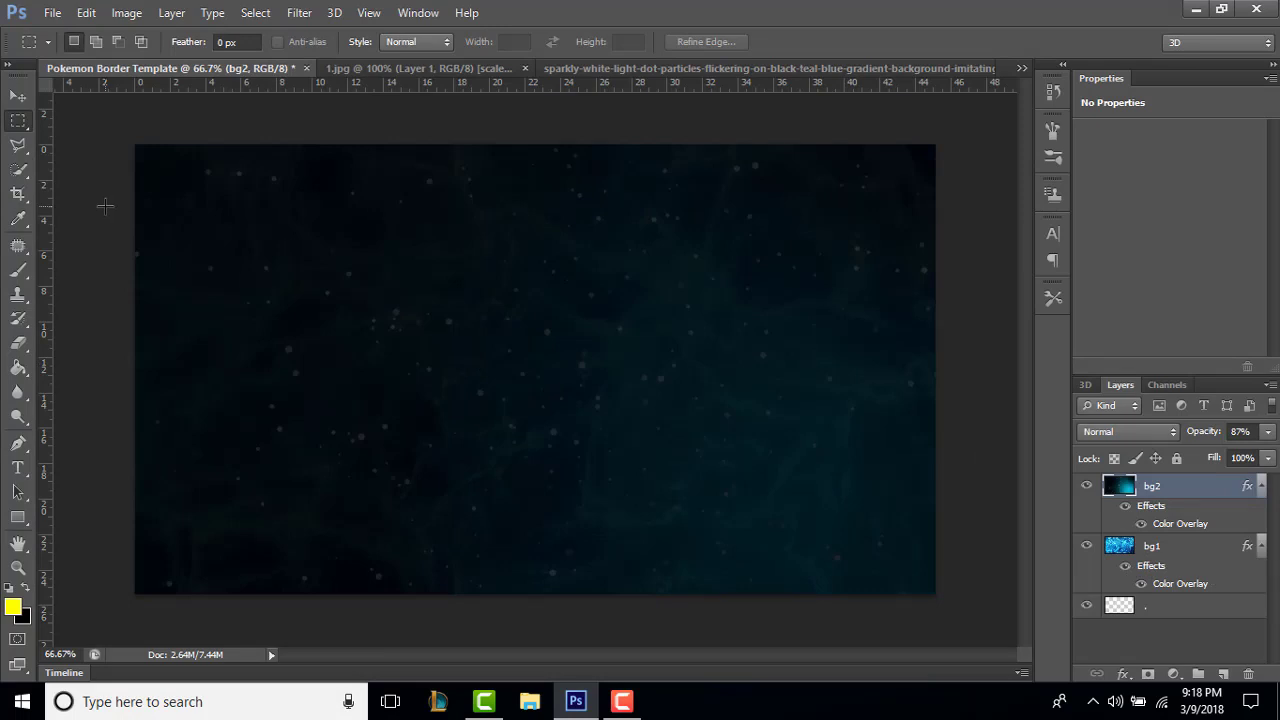
pyautogui.click(1262, 488)
pyautogui.click(1261, 511)
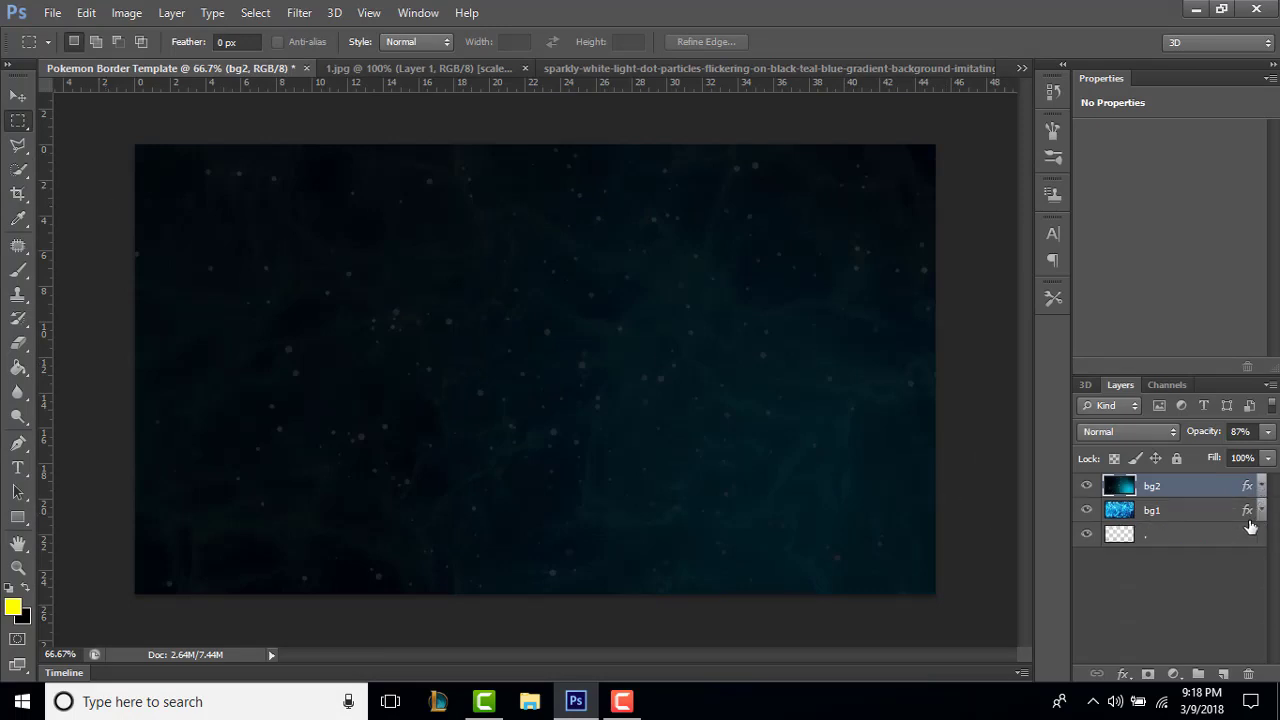
# Set up the Rectangle Tool with a black fill and no stroke.
pyautogui.click(18, 517)
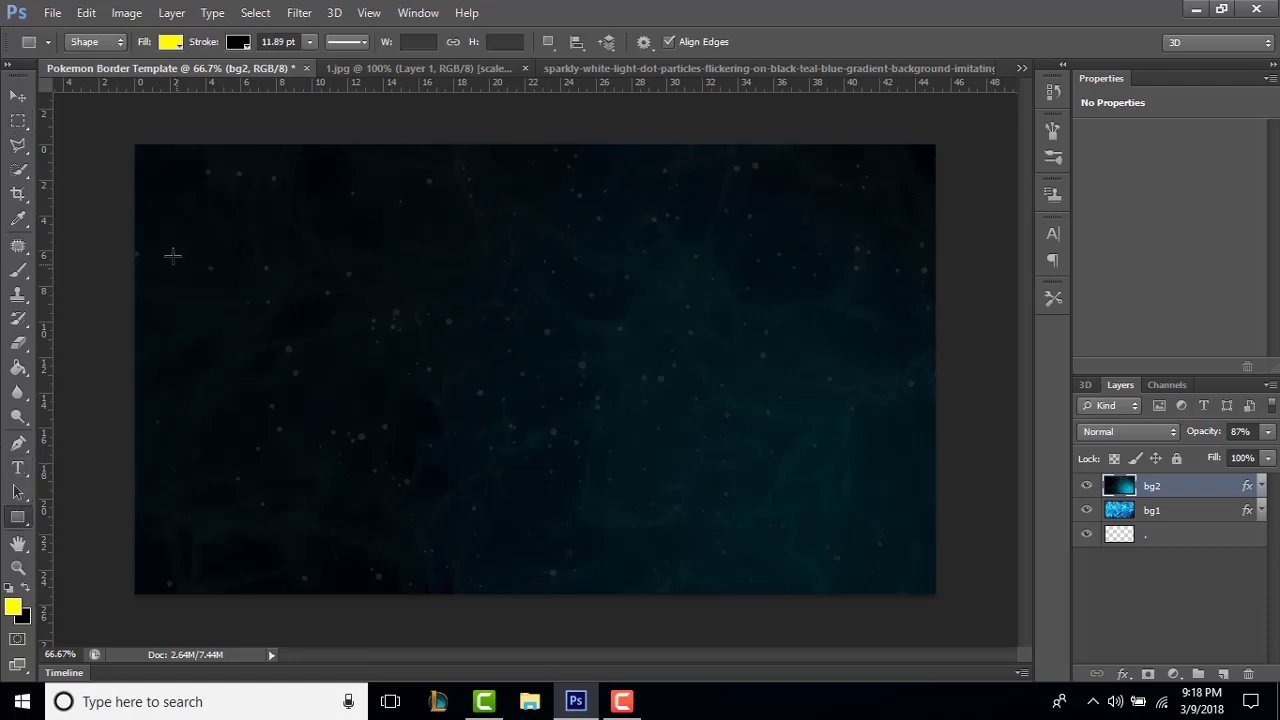
pyautogui.click(171, 42)
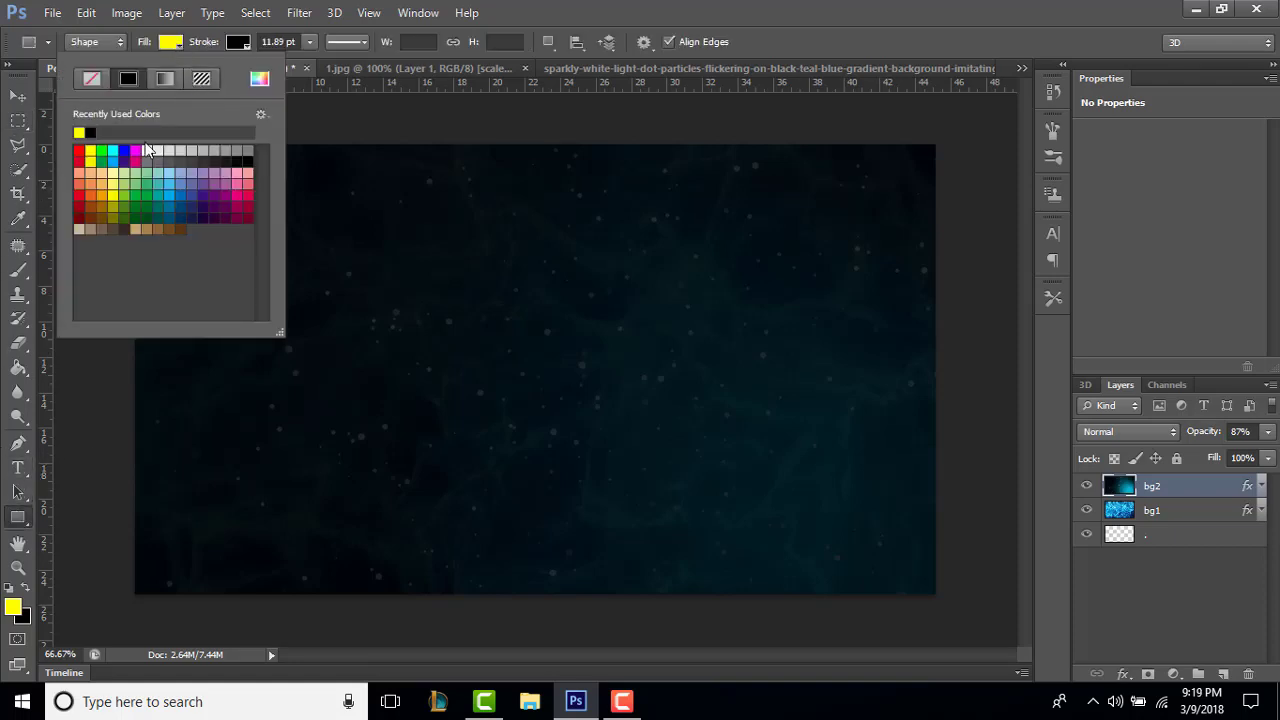
pyautogui.click(91, 132)
pyautogui.click(236, 42)
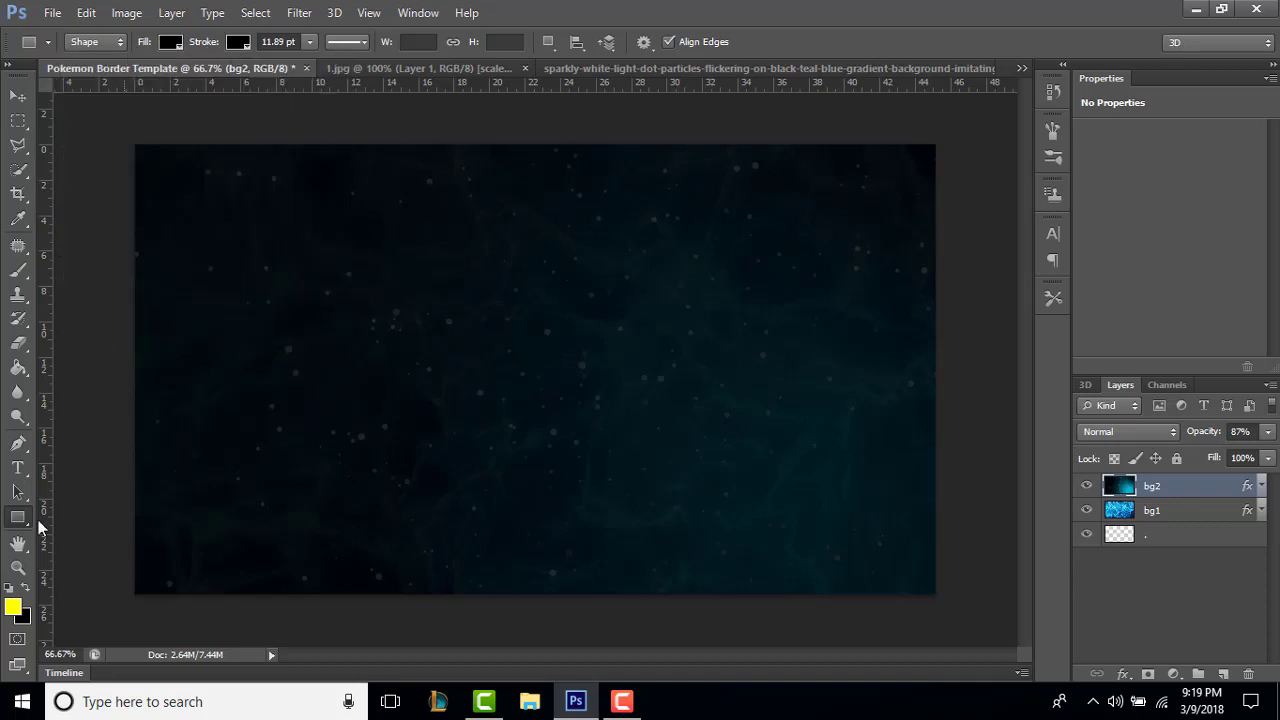
pyautogui.click(237, 41)
pyautogui.click(157, 82)
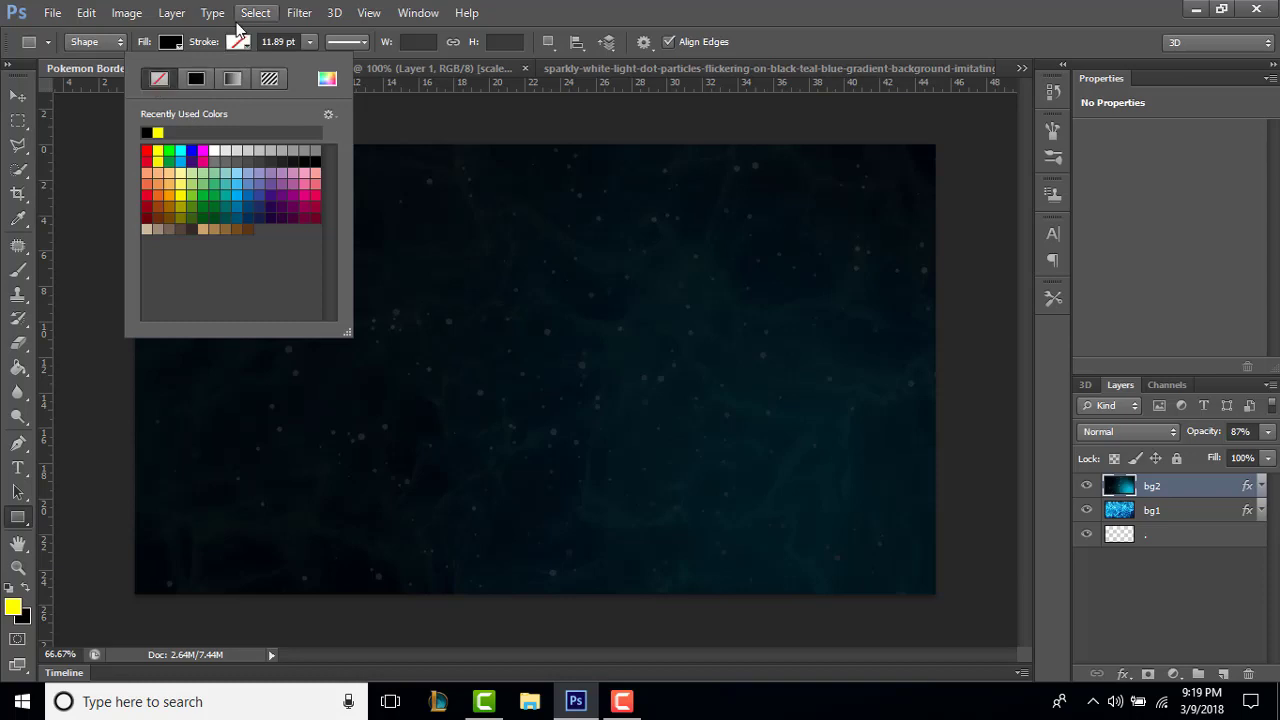
pyautogui.click(240, 45)
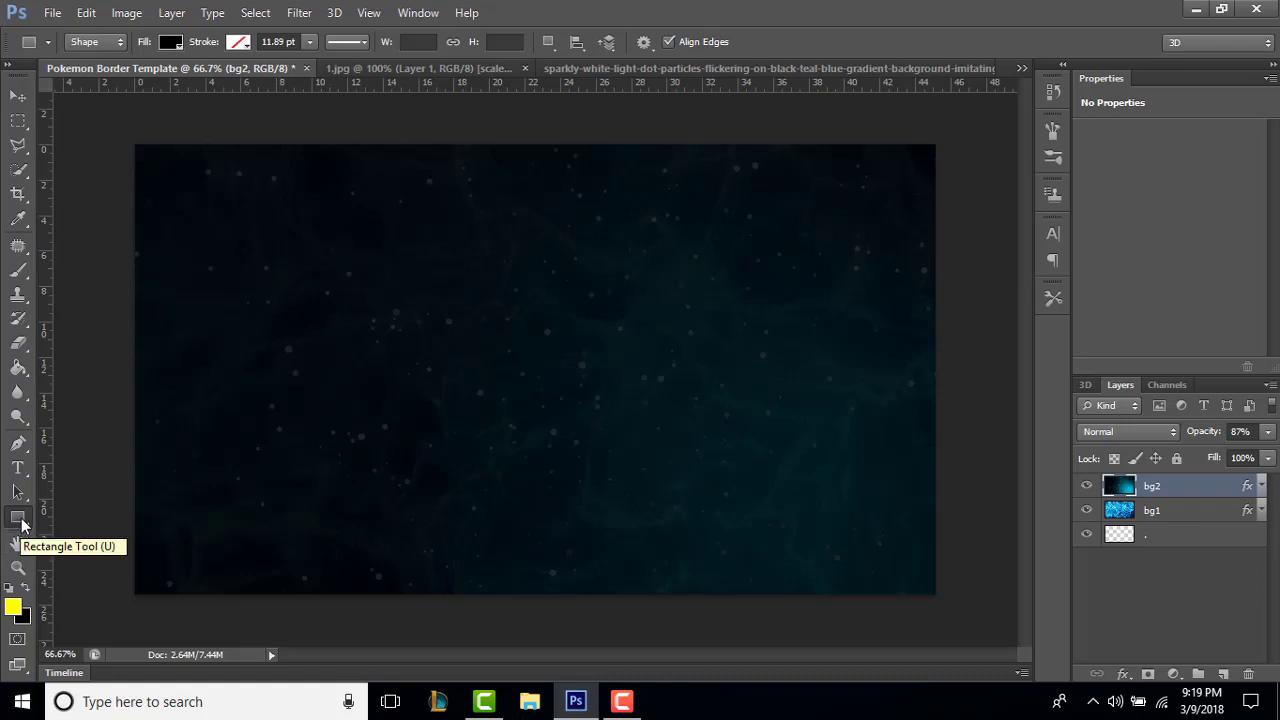
# Draw a 702 × 567 px black rectangle in the canvas's upper-left.
pyautogui.moveTo(21, 525); pyautogui.dragTo(82, 592)
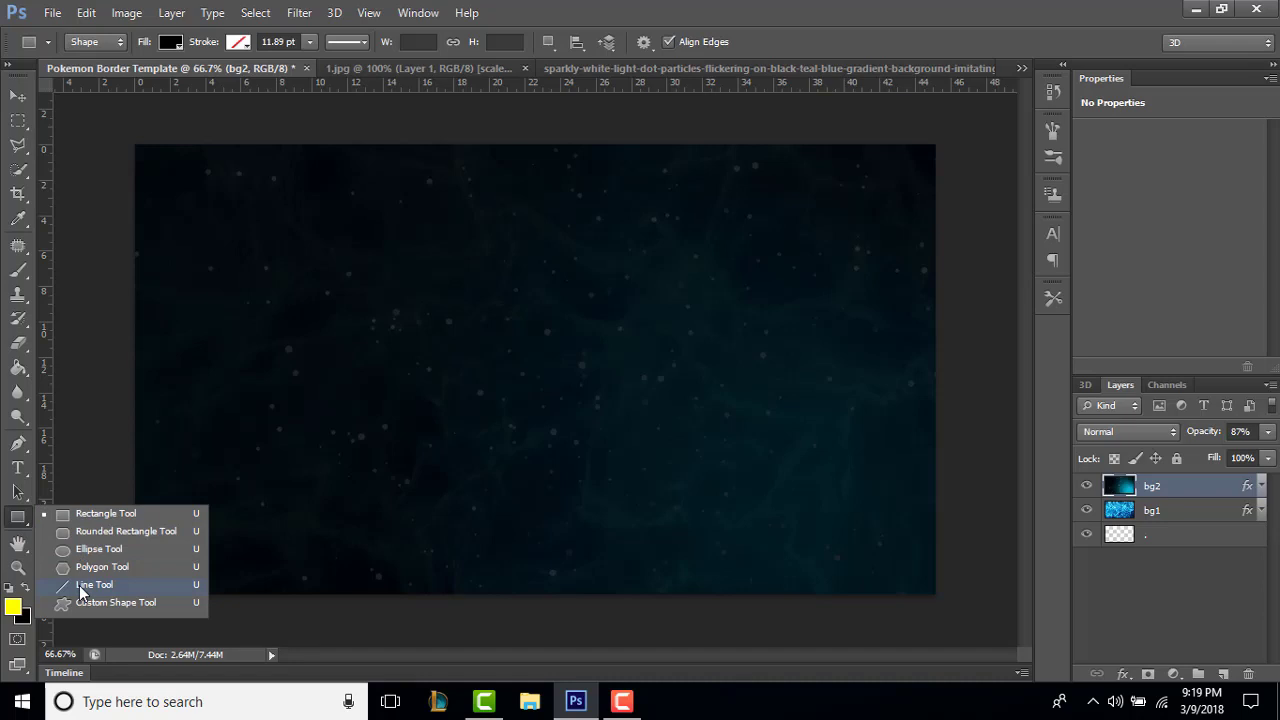
pyautogui.click(103, 514)
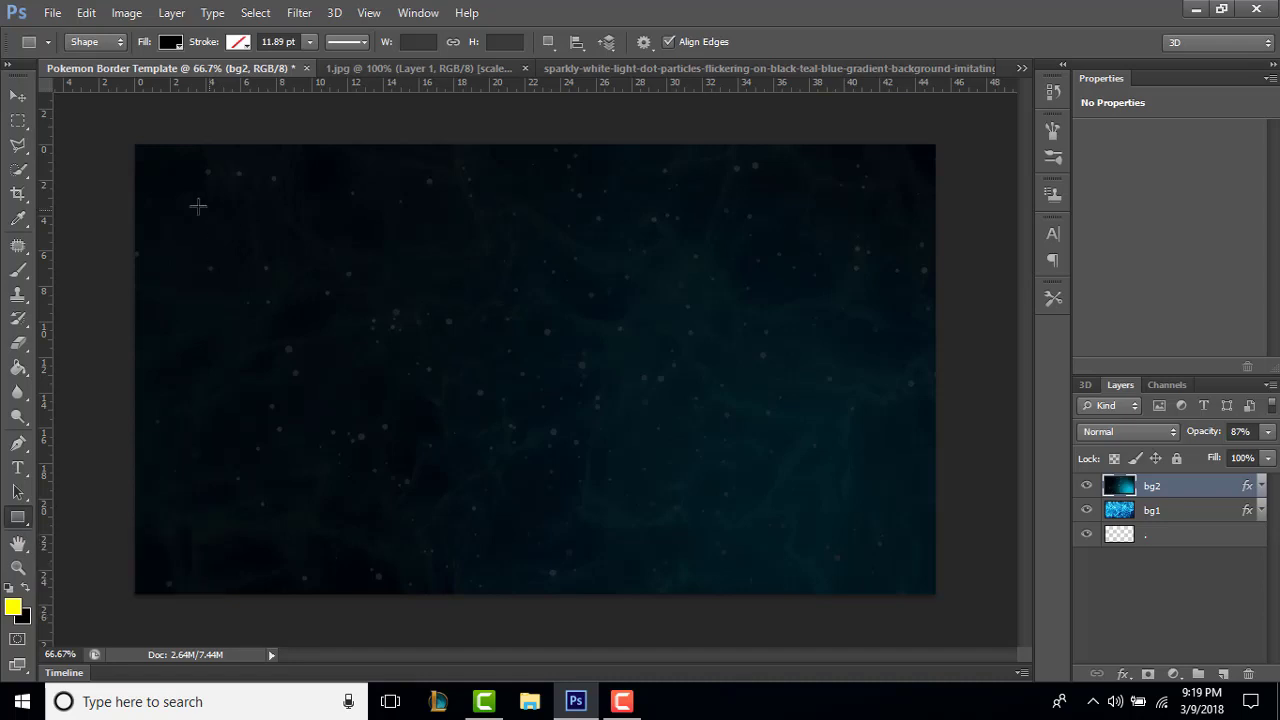
pyautogui.moveTo(150, 158); pyautogui.dragTo(590, 514)
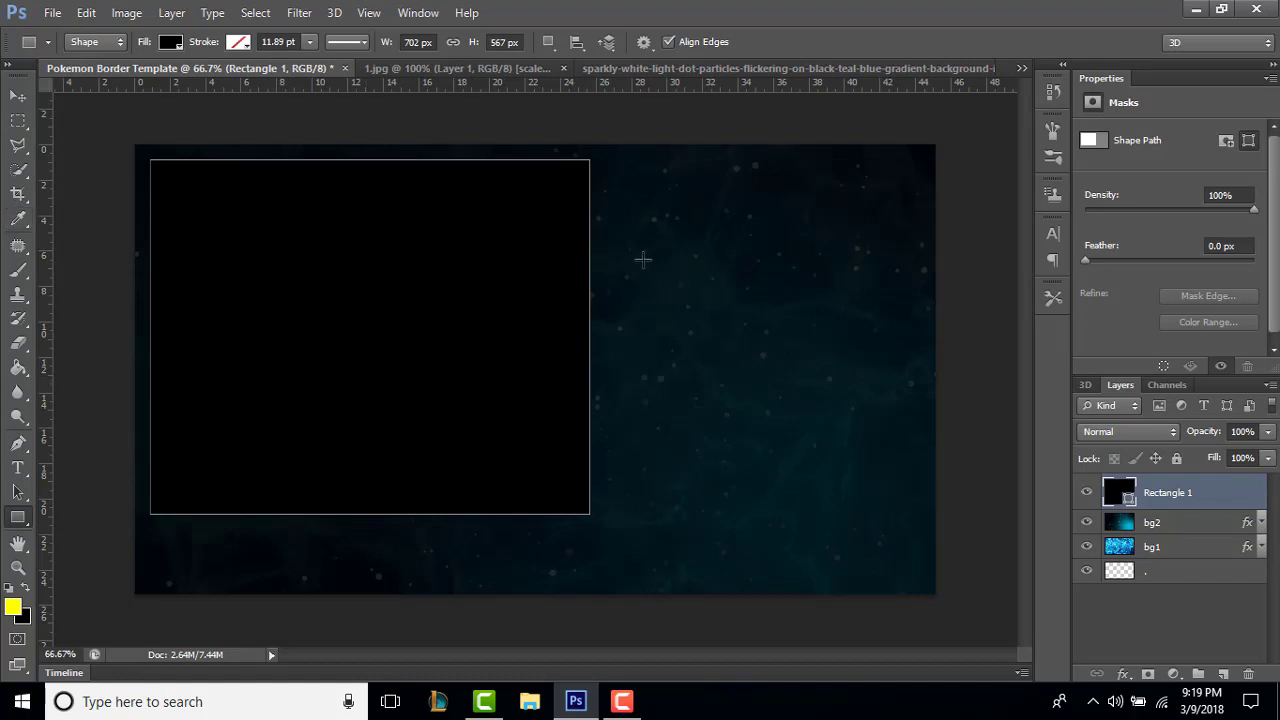
# Rename the Rectangle 1 layer to 'top scrn'.
pyautogui.doubleClick(1182, 491)
pyautogui.write('top scre')
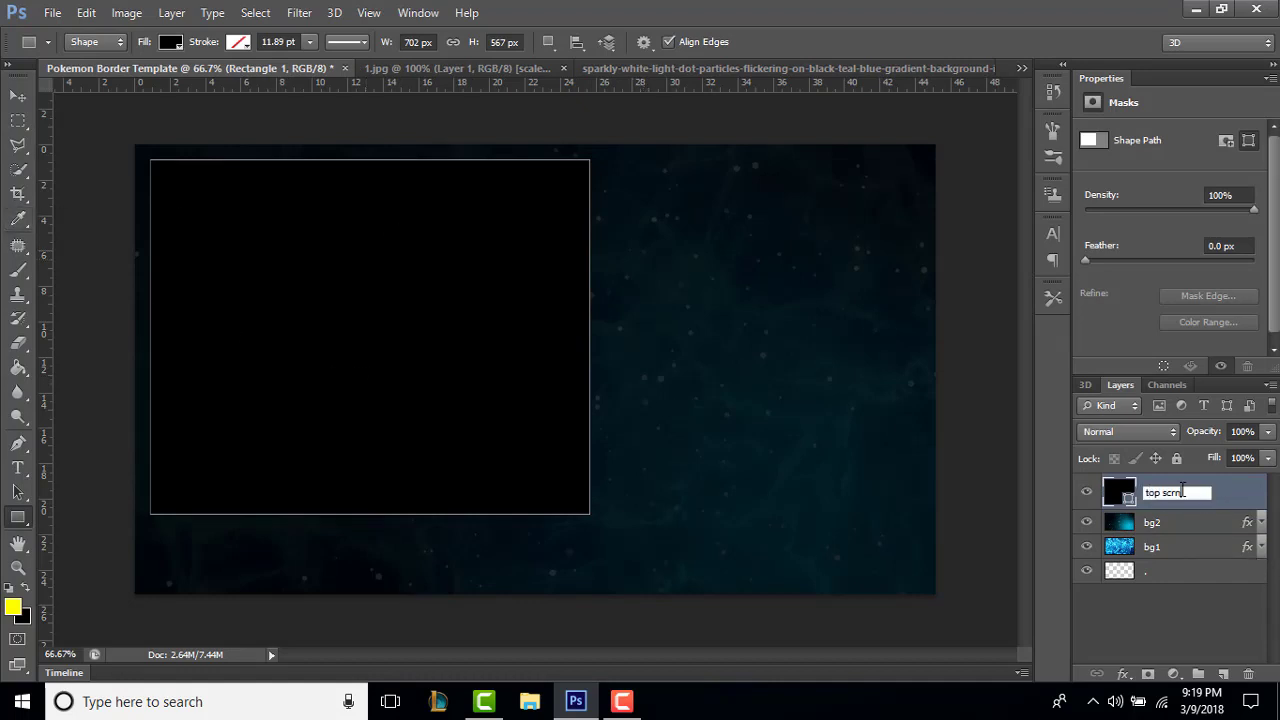
pyautogui.press('Return')
# Duplicate top scrn as a new layer named 'bottom scrn'.
pyautogui.rightClick(1196, 497)
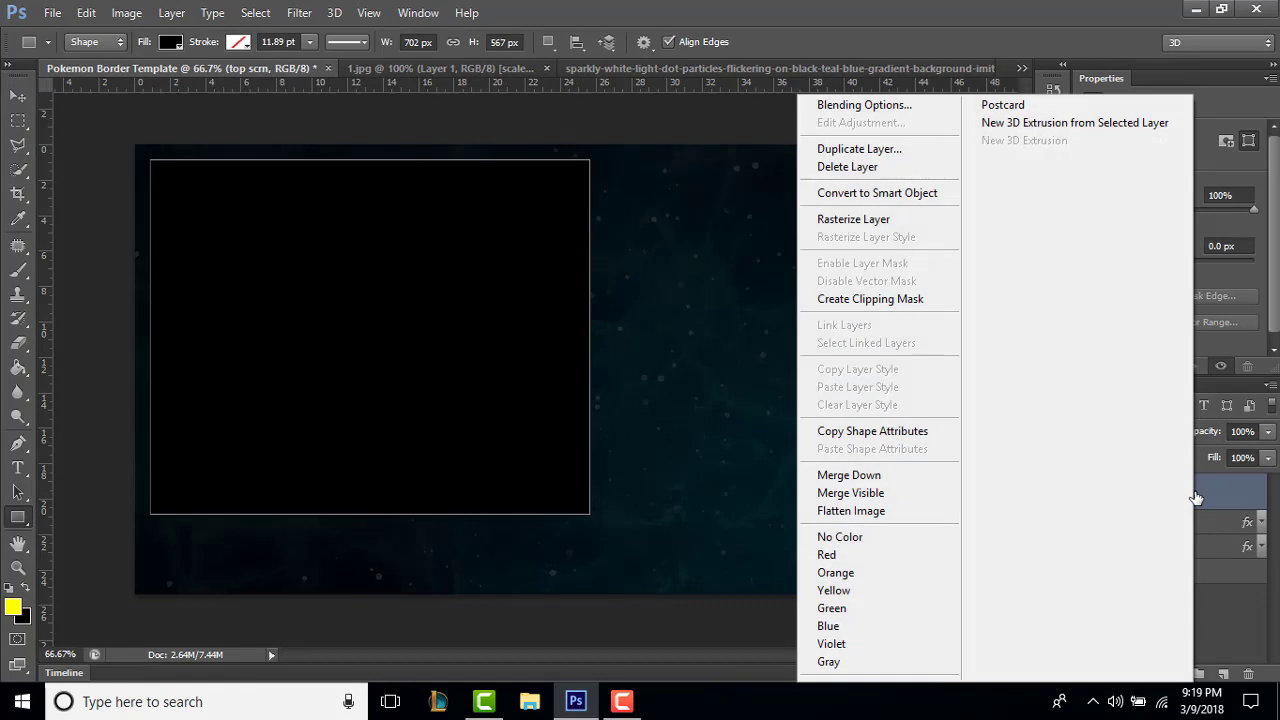
pyautogui.click(870, 150)
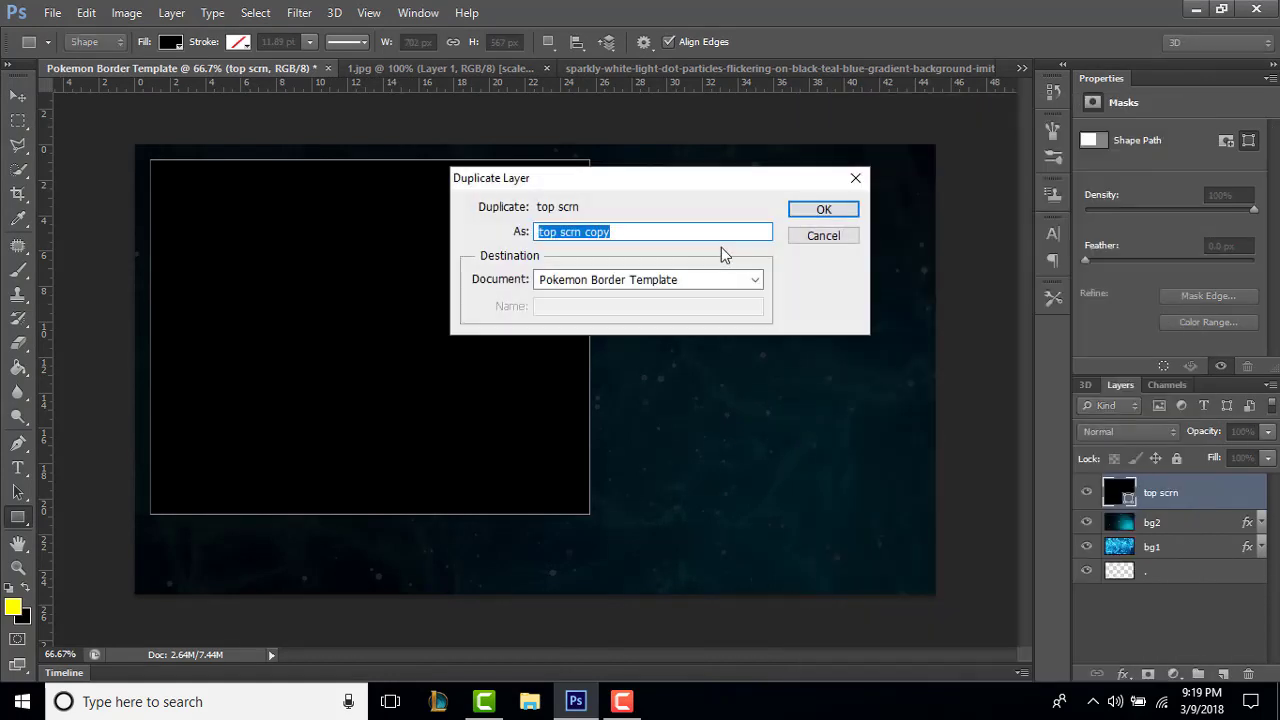
pyautogui.write('bottom ')
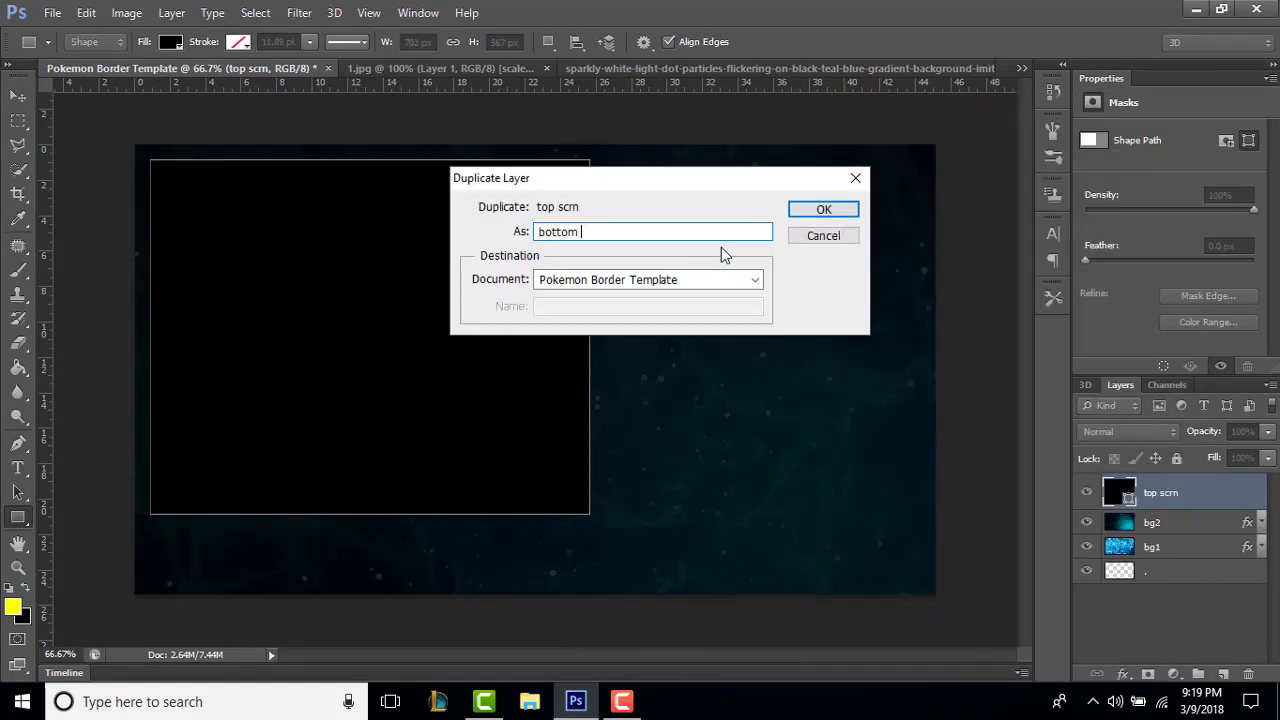
pyautogui.write('scrn')
pyautogui.press('Return')
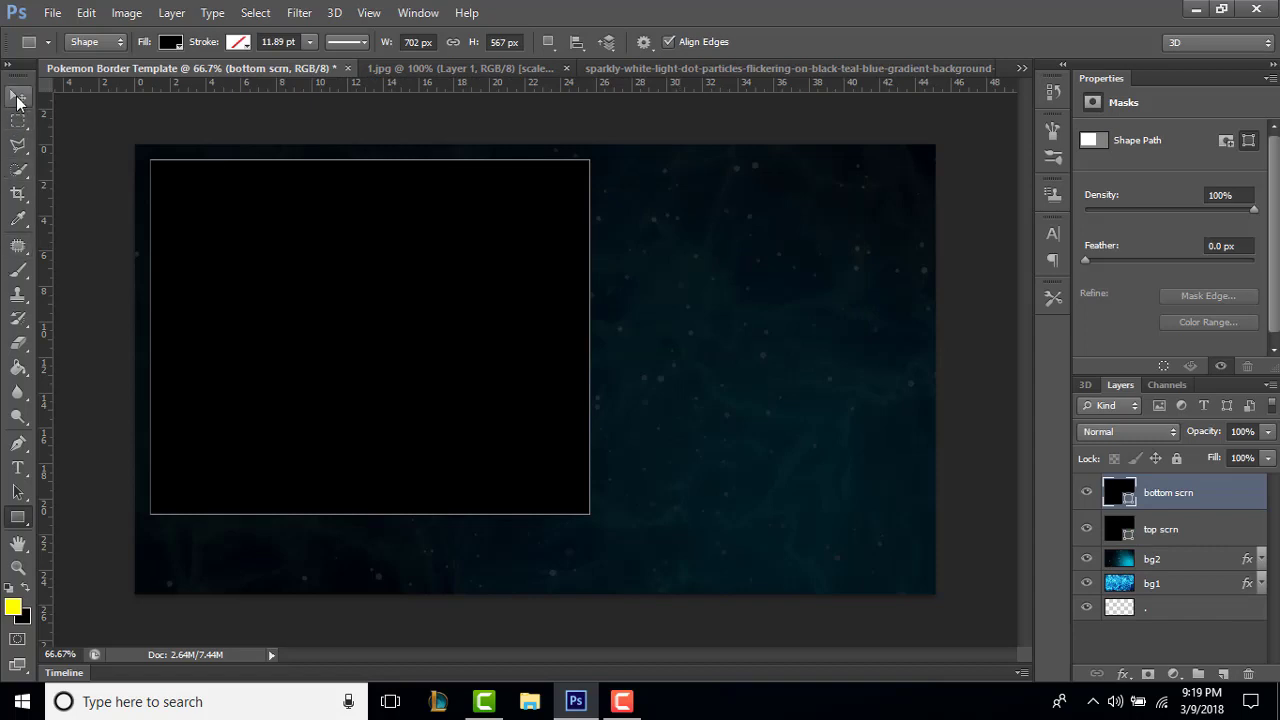
# Move the bottom scrn box right, scale it down, and align it to a new horizontal guide.
pyautogui.click(18, 96)
pyautogui.moveTo(412, 336); pyautogui.dragTo(666, 322)
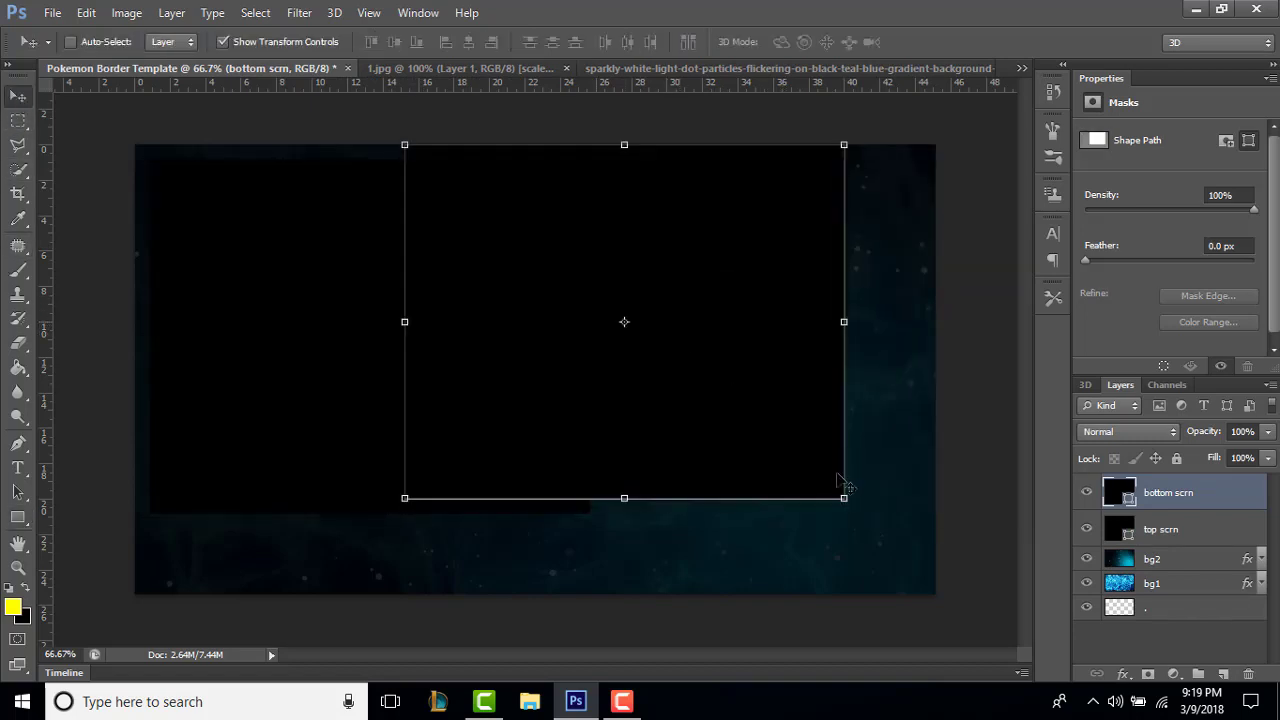
pyautogui.moveTo(843, 497); pyautogui.dragTo(753, 421)
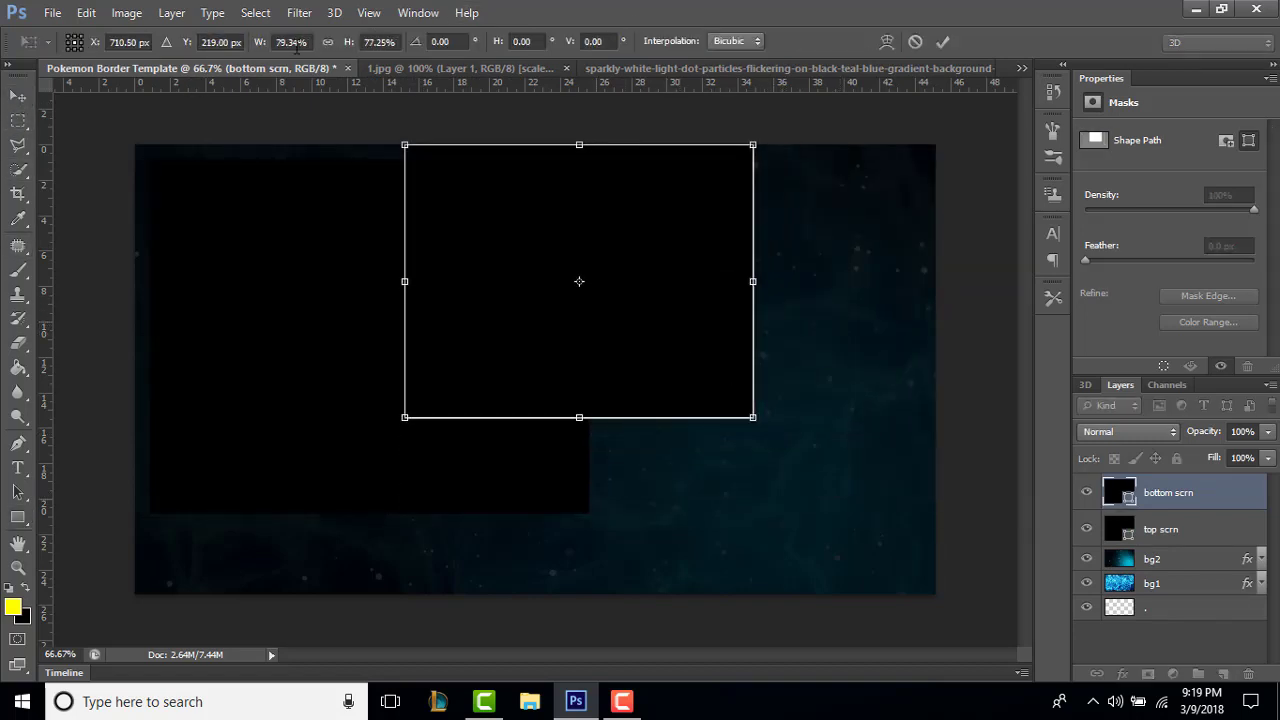
pyautogui.moveTo(753, 419); pyautogui.dragTo(866, 477)
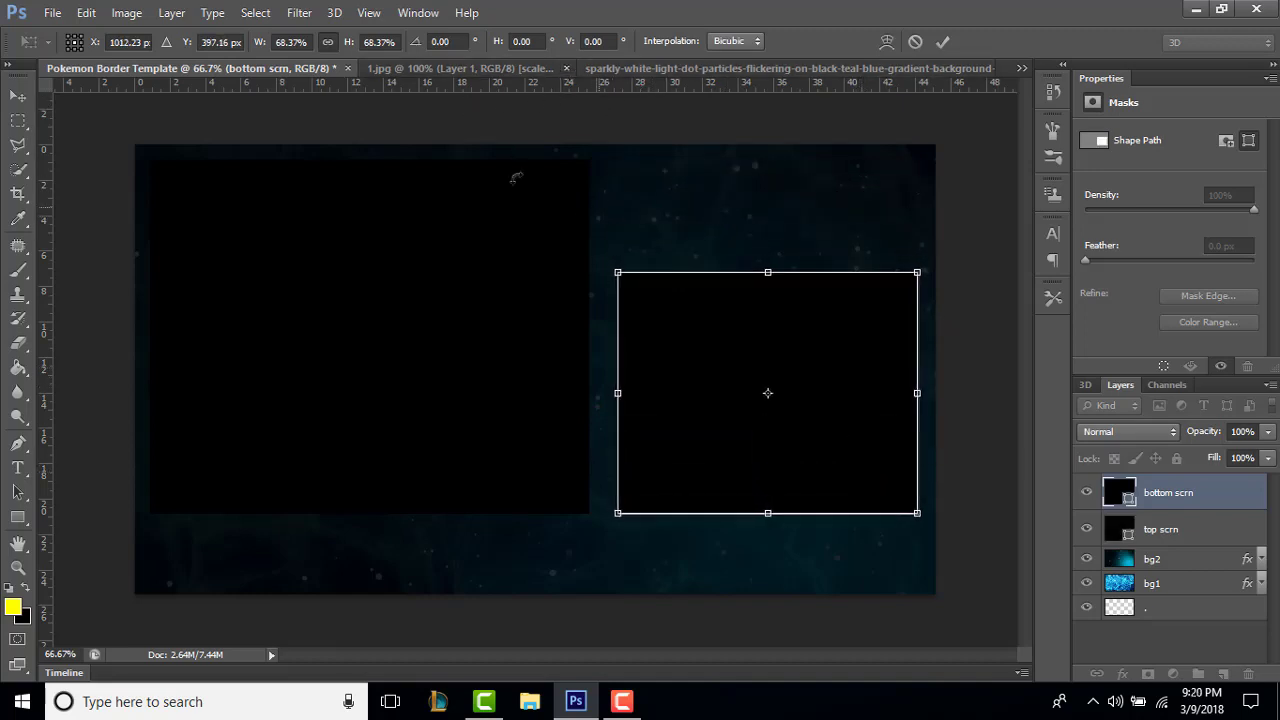
pyautogui.click(368, 13)
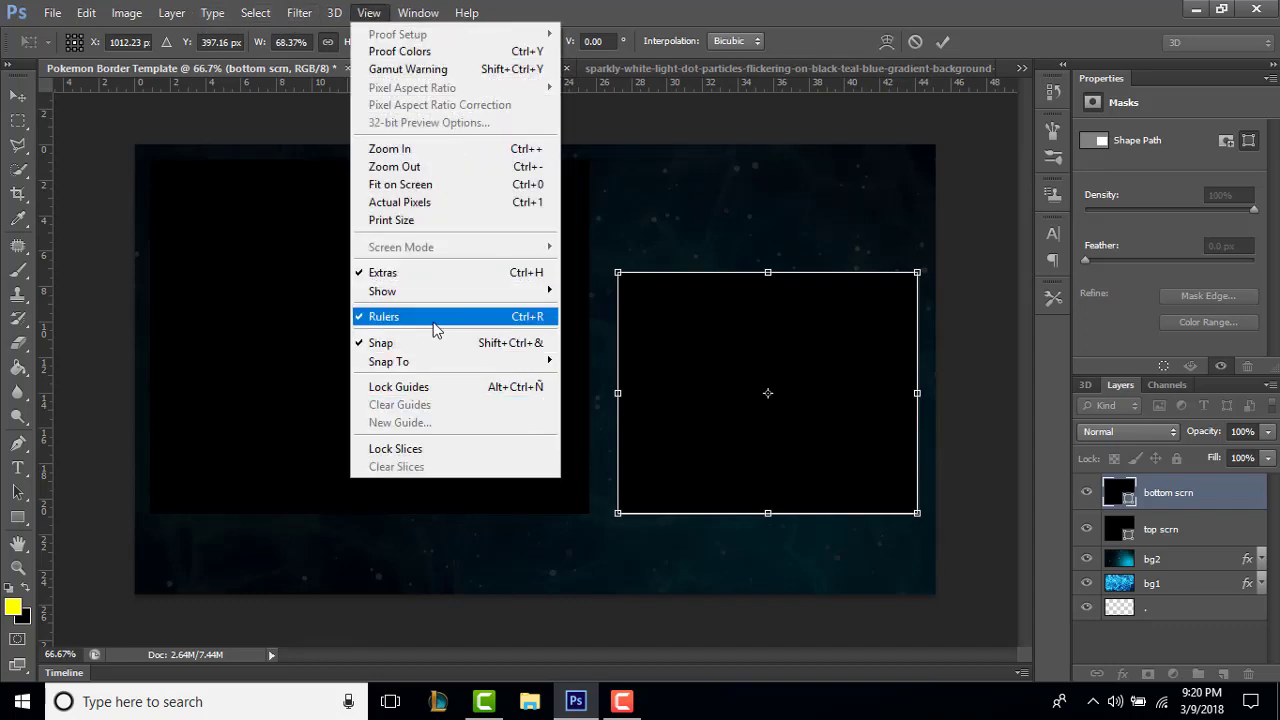
pyautogui.click(658, 345)
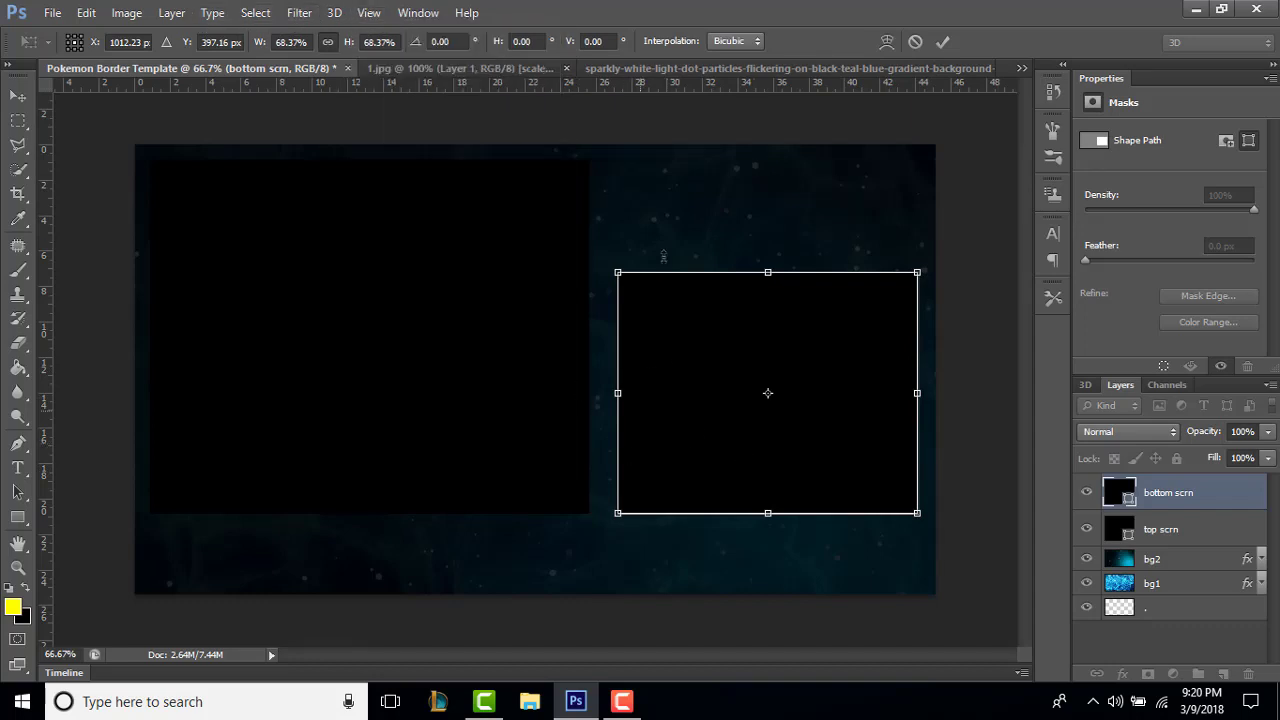
pyautogui.moveTo(564, 92); pyautogui.dragTo(644, 520)
pyautogui.moveTo(521, 452)
pyautogui.mouseDown()
pyautogui.moveTo(528, 429)
pyautogui.moveTo(521, 440)
pyautogui.mouseUp()
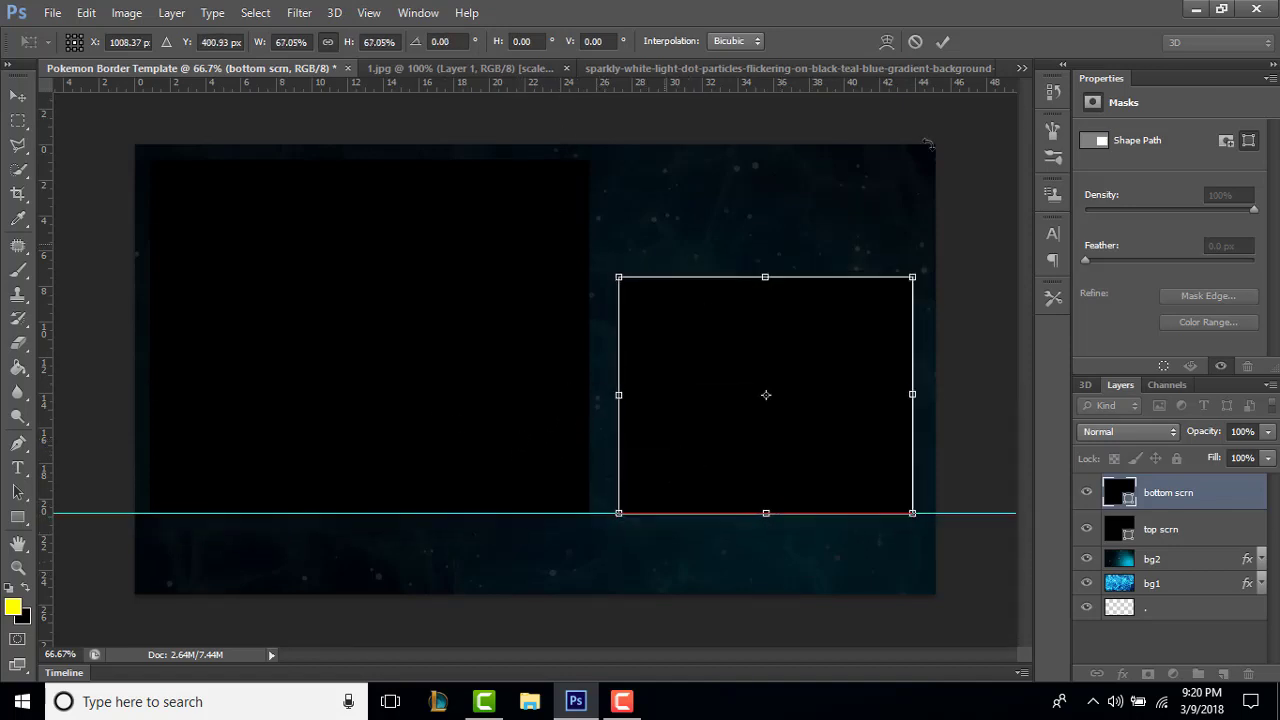
pyautogui.click(942, 41)
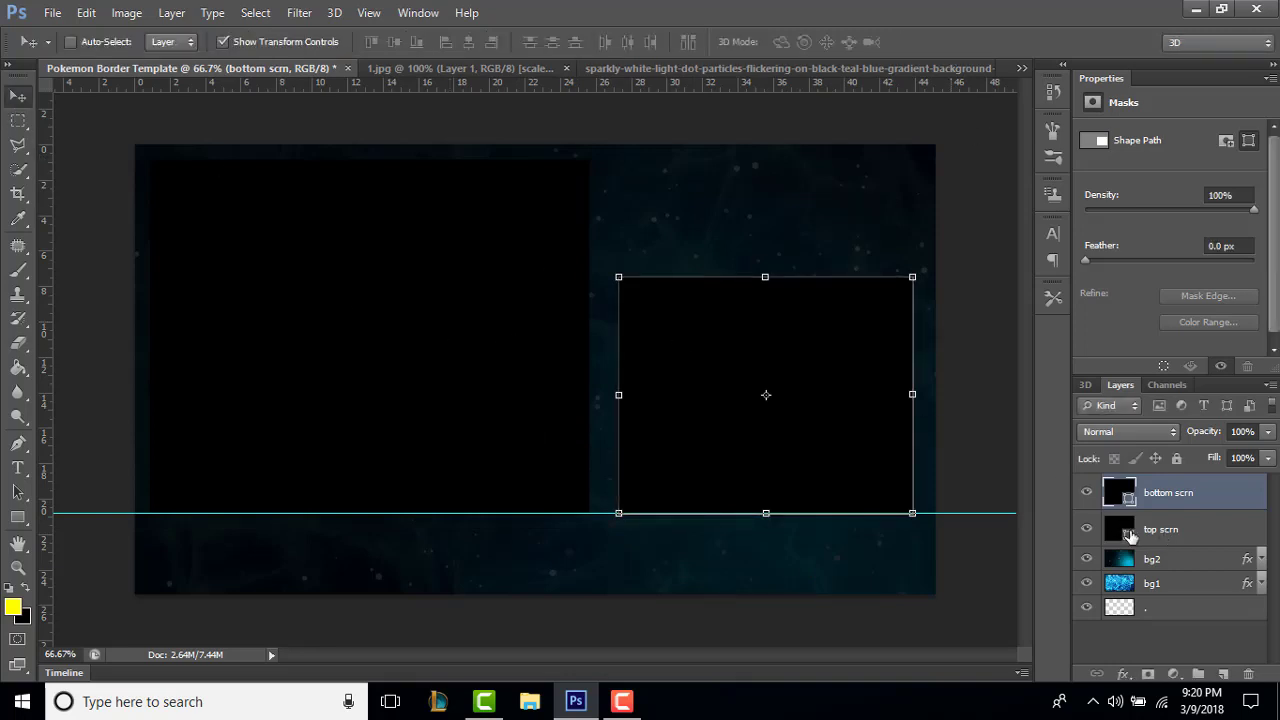
# Shrink the top scrn box down toward the guide and commit the resize.
pyautogui.click(1130, 537)
pyautogui.moveTo(150, 160); pyautogui.dragTo(168, 192)
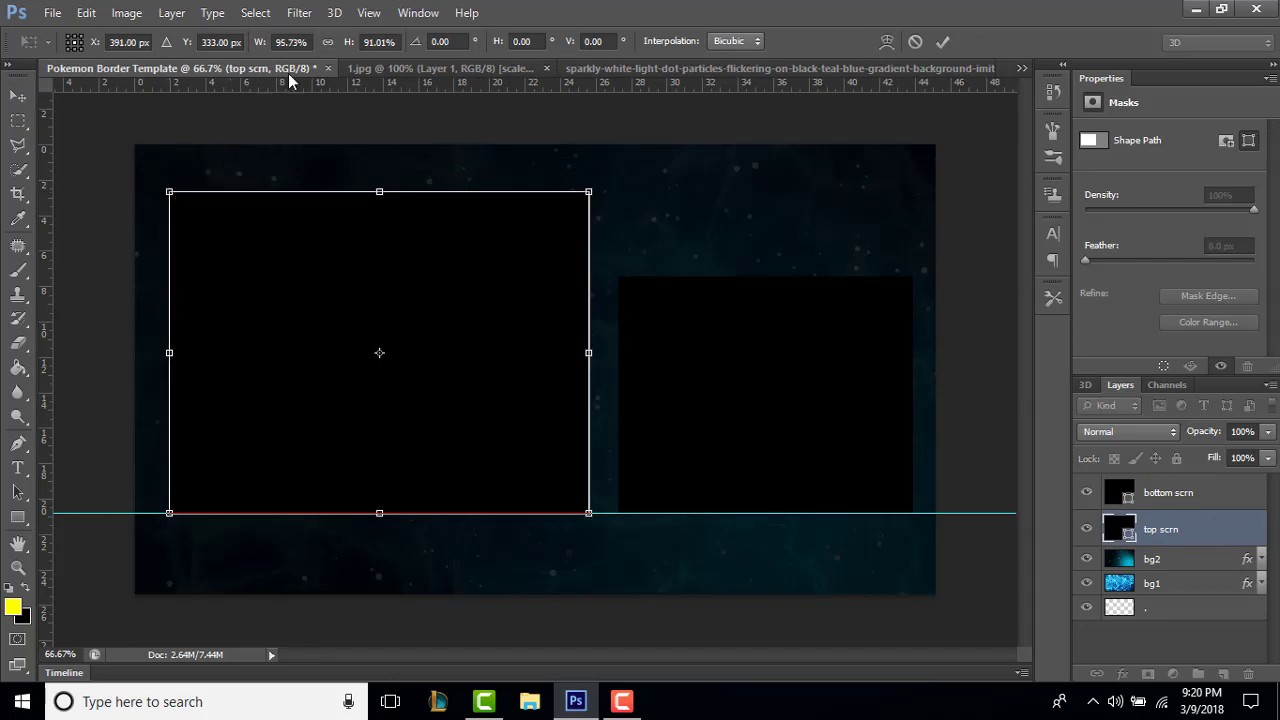
pyautogui.click(1168, 492)
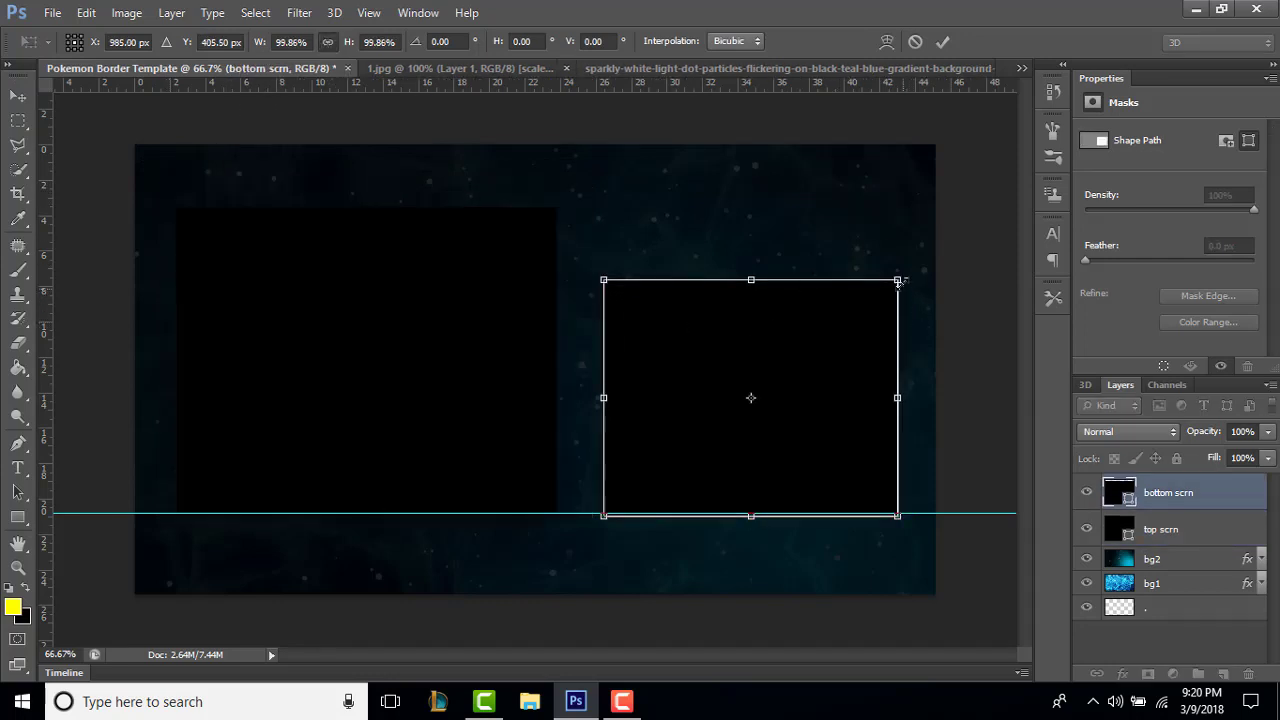
pyautogui.click(943, 41)
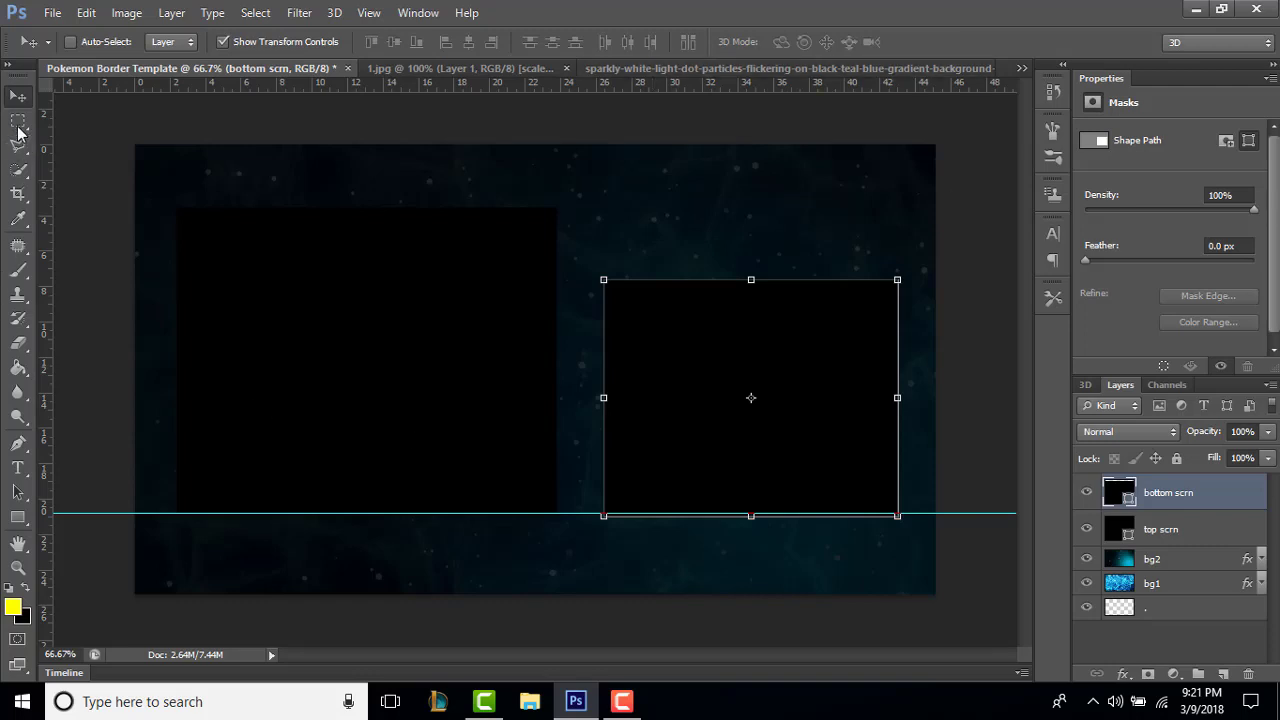
# Nudge the bottom scrn box up slightly so both boxes rest on the guide.
pyautogui.click(19, 128)
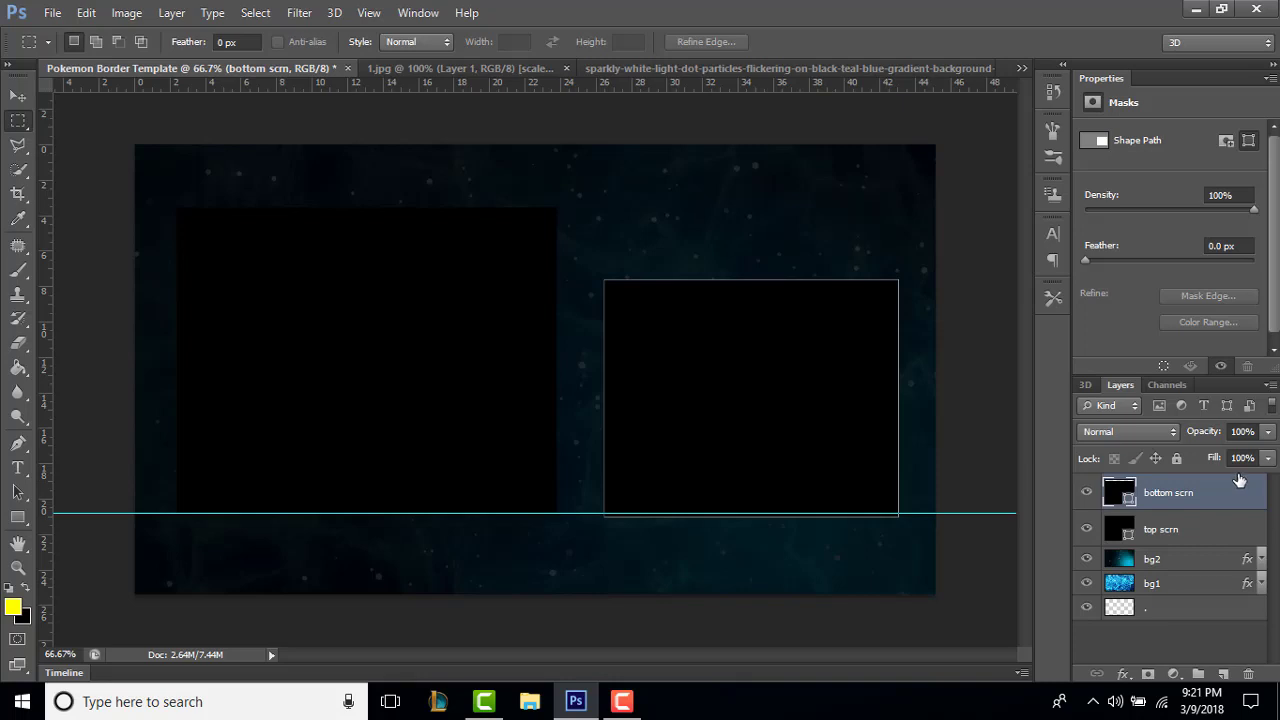
pyautogui.click(1203, 527)
pyautogui.click(1203, 500)
pyautogui.click(18, 95)
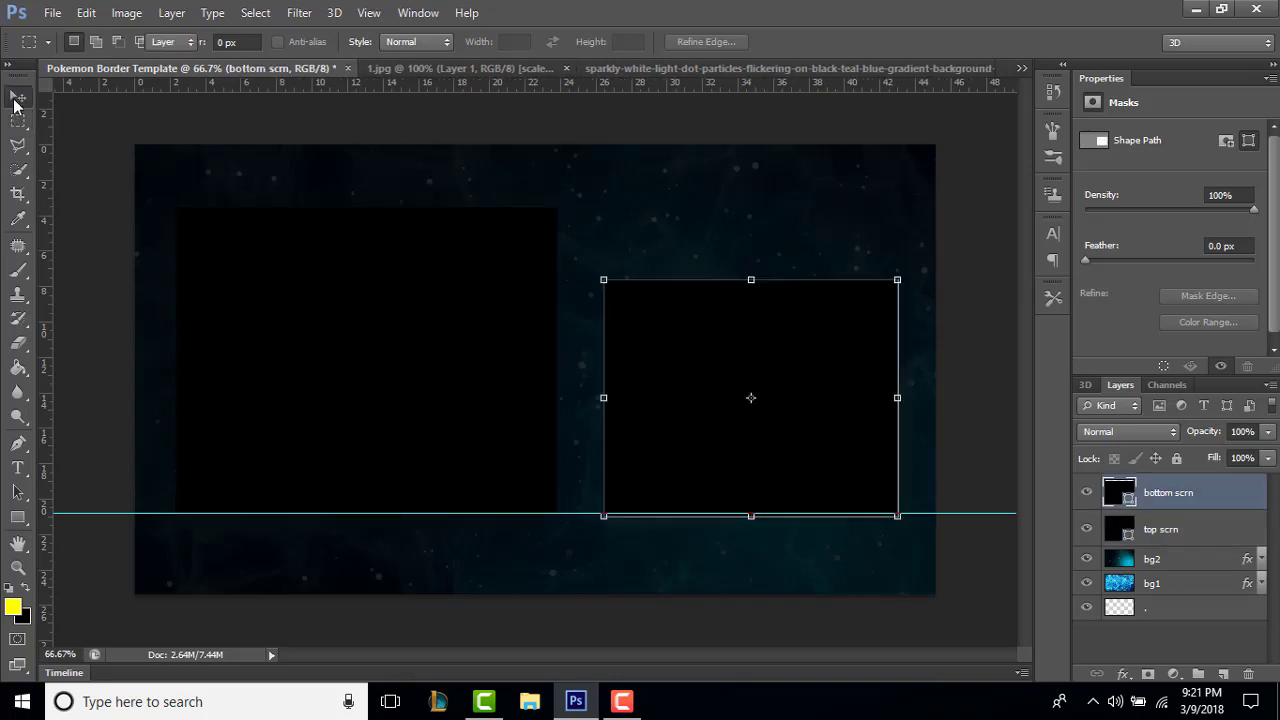
pyautogui.moveTo(667, 347); pyautogui.dragTo(670, 344)
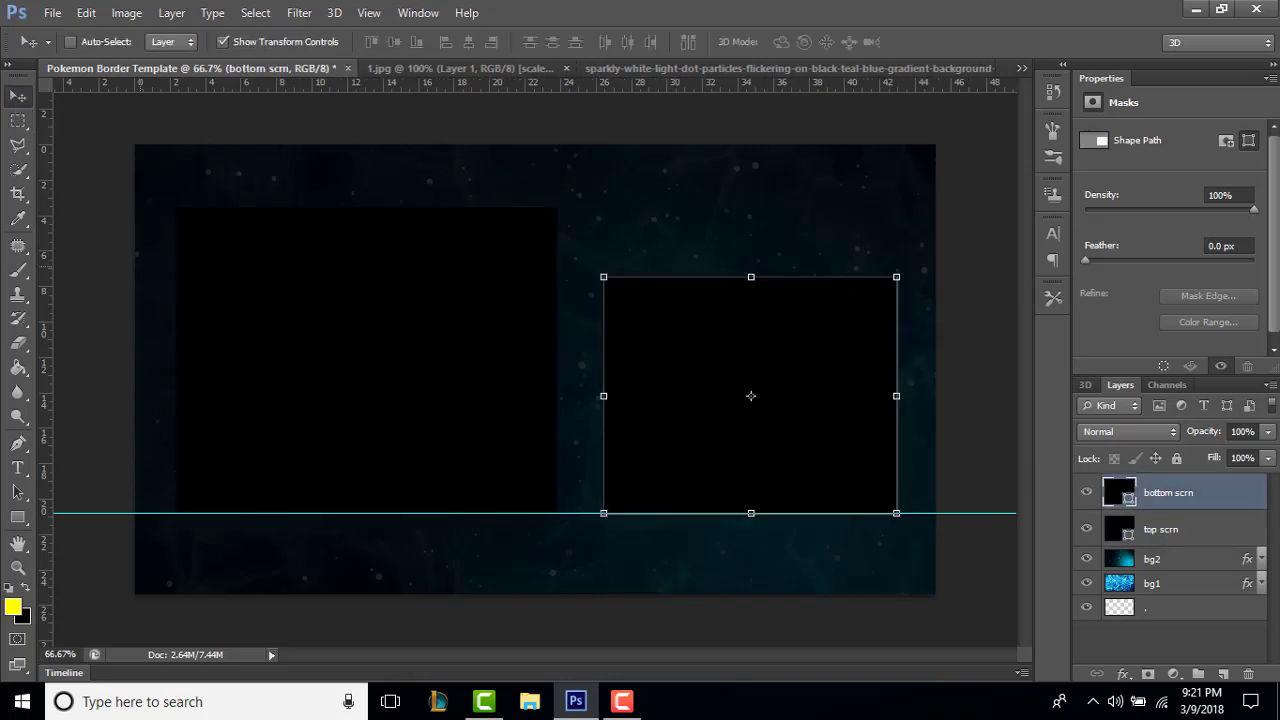
pyautogui.click(18, 121)
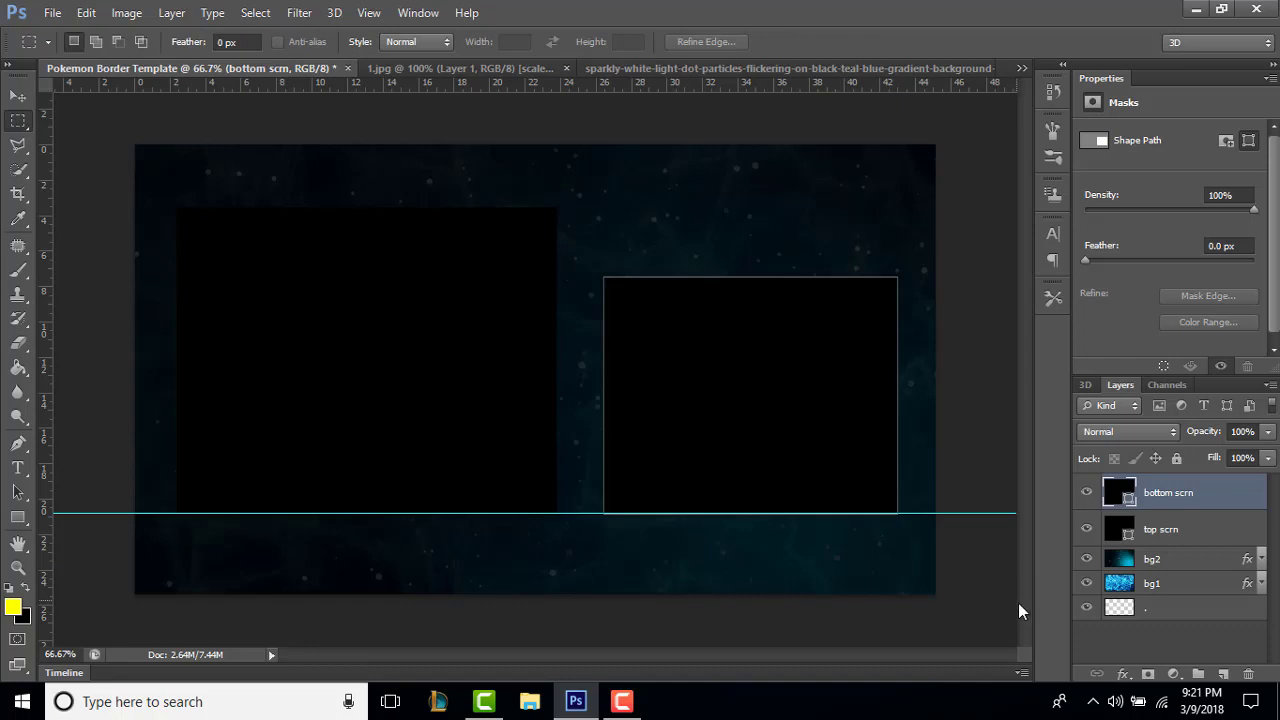
# Duplicate the bottom scrn layer as a new layer named 'badges'.
pyautogui.rightClick(1165, 505)
pyautogui.click(856, 150)
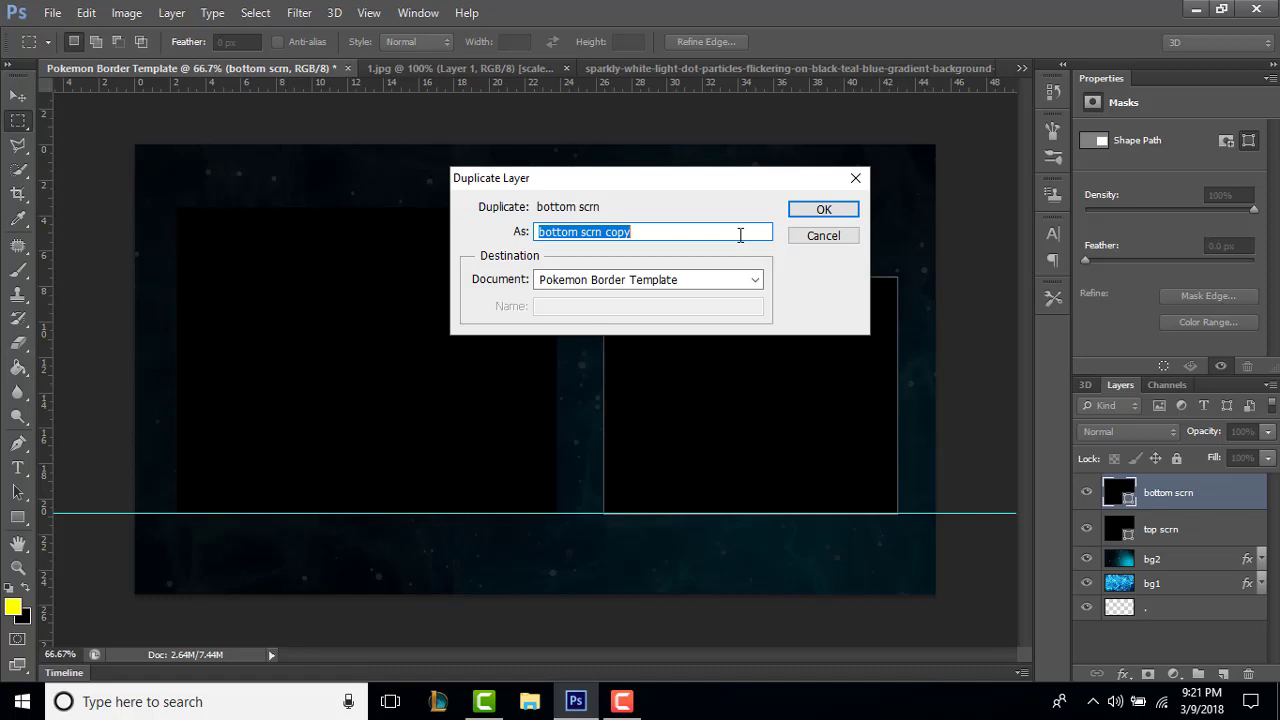
pyautogui.write('badg')
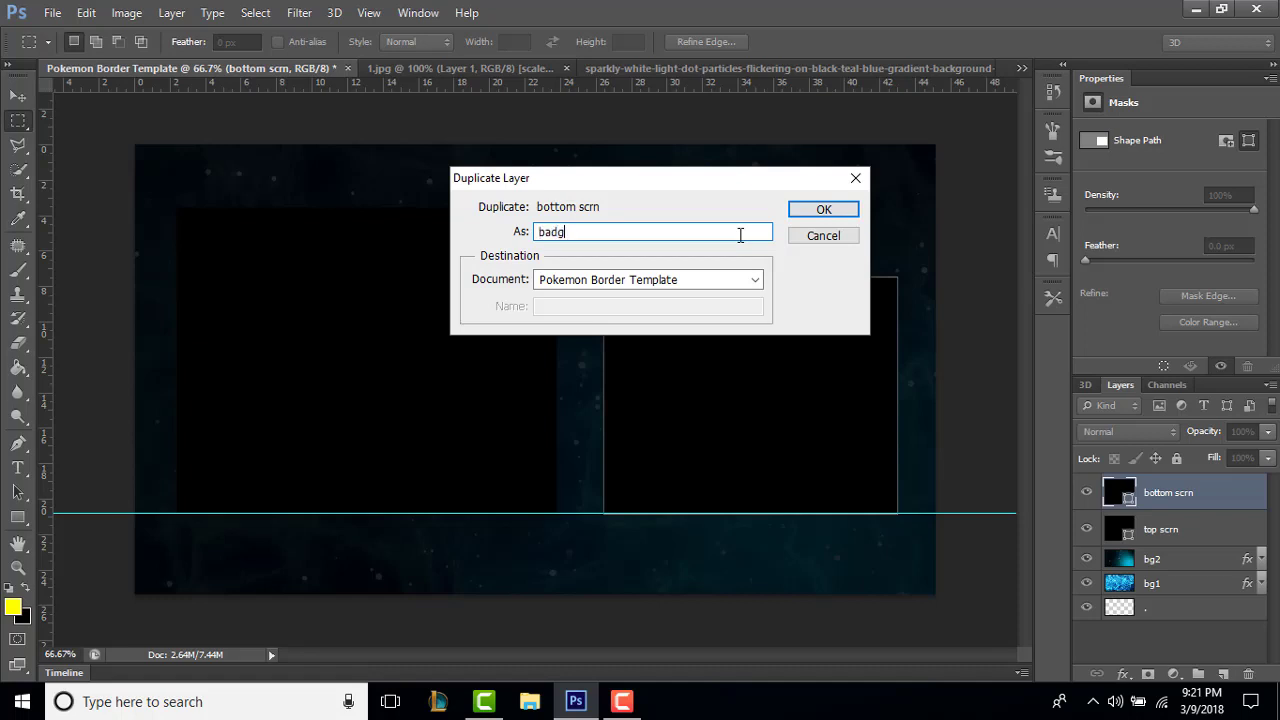
pyautogui.write('es')
pyautogui.press('Return')
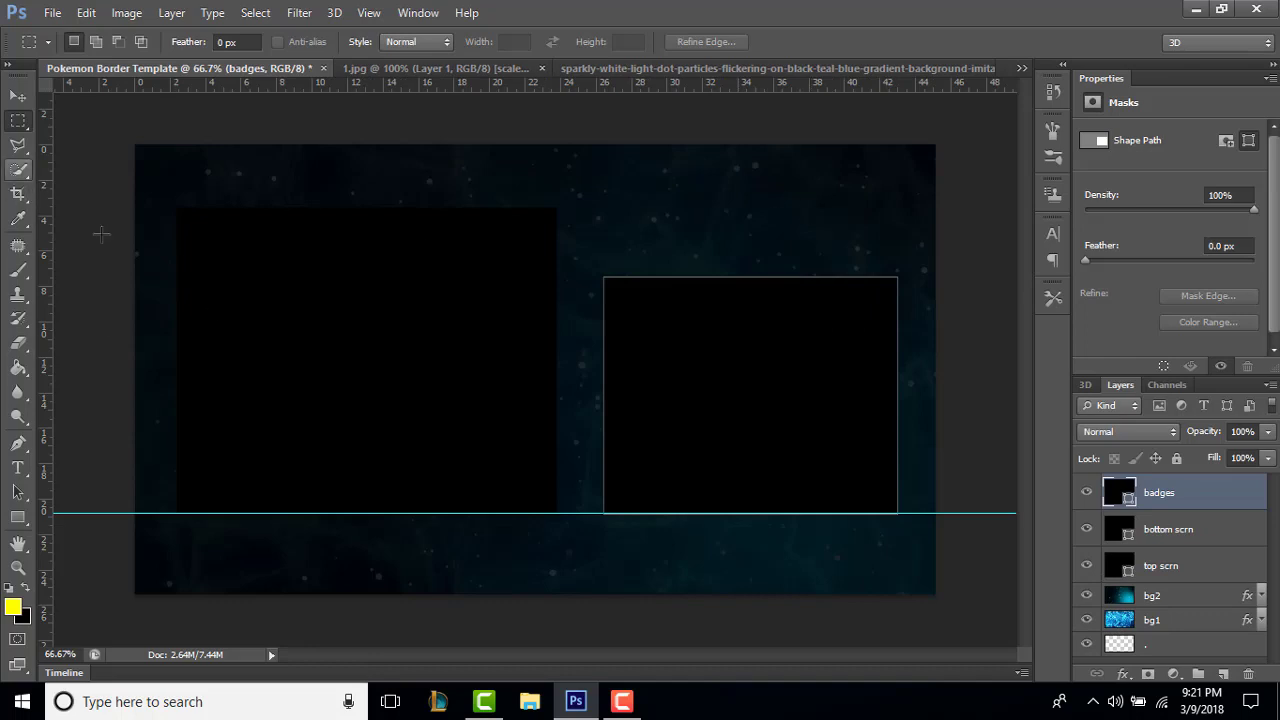
# Transform the badges copy into a wide, short box near the top and commit.
pyautogui.click(18, 95)
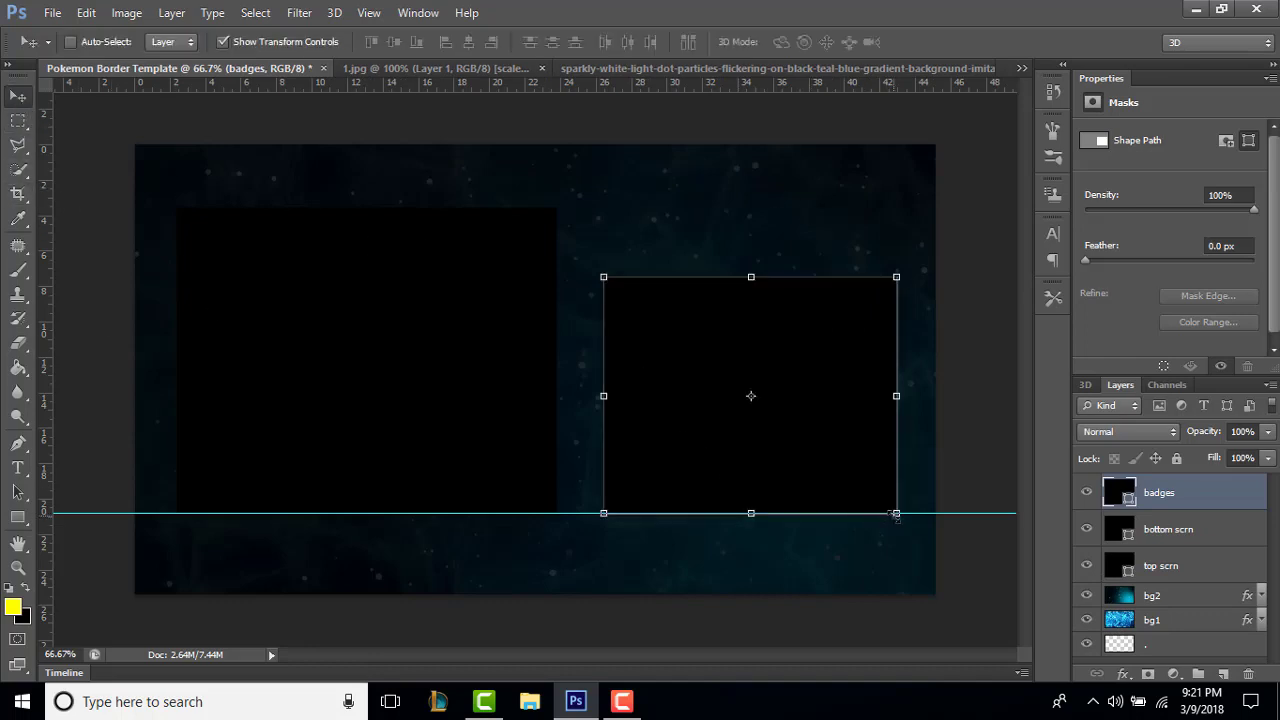
pyautogui.moveTo(896, 513); pyautogui.dragTo(515, 201)
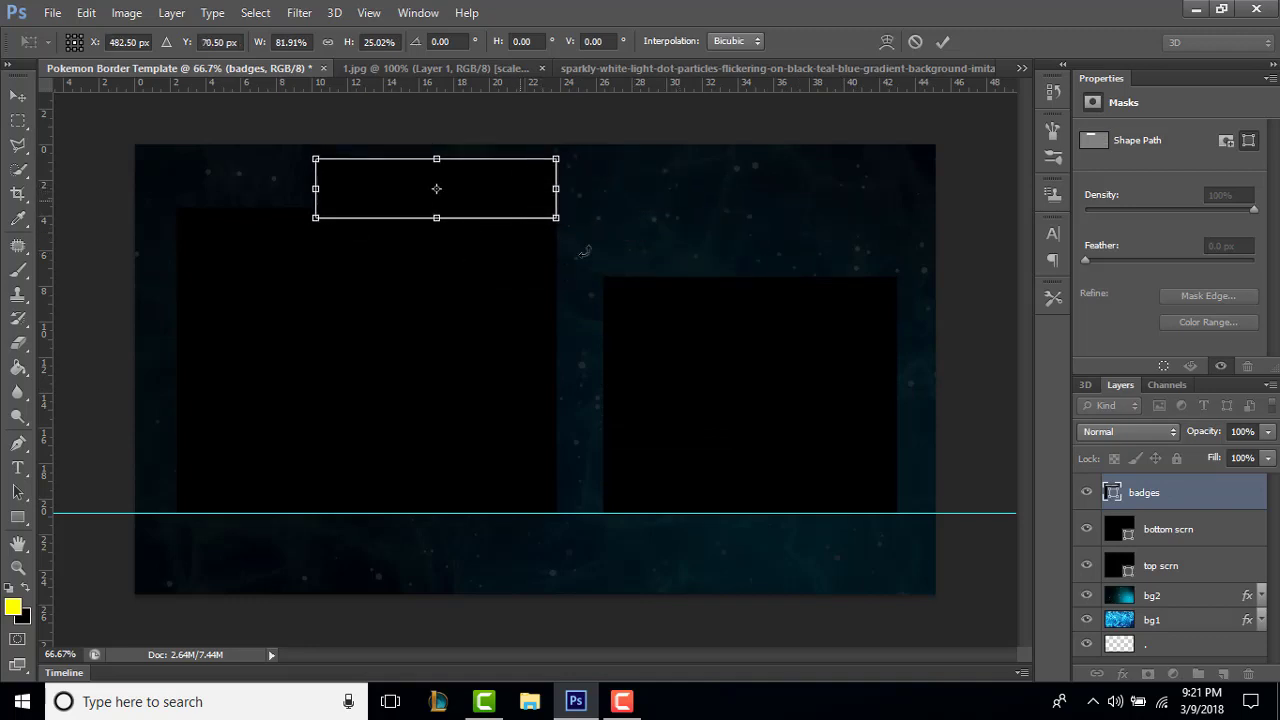
pyautogui.click(943, 40)
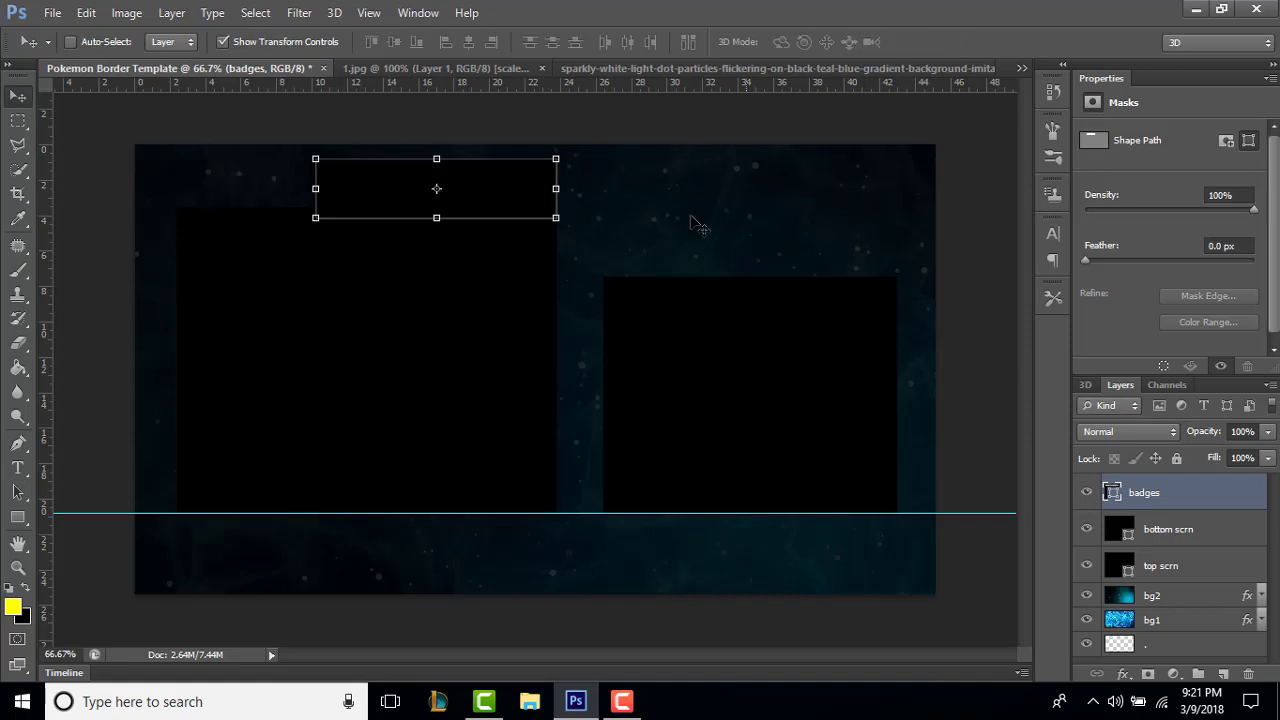
pyautogui.click(14, 121)
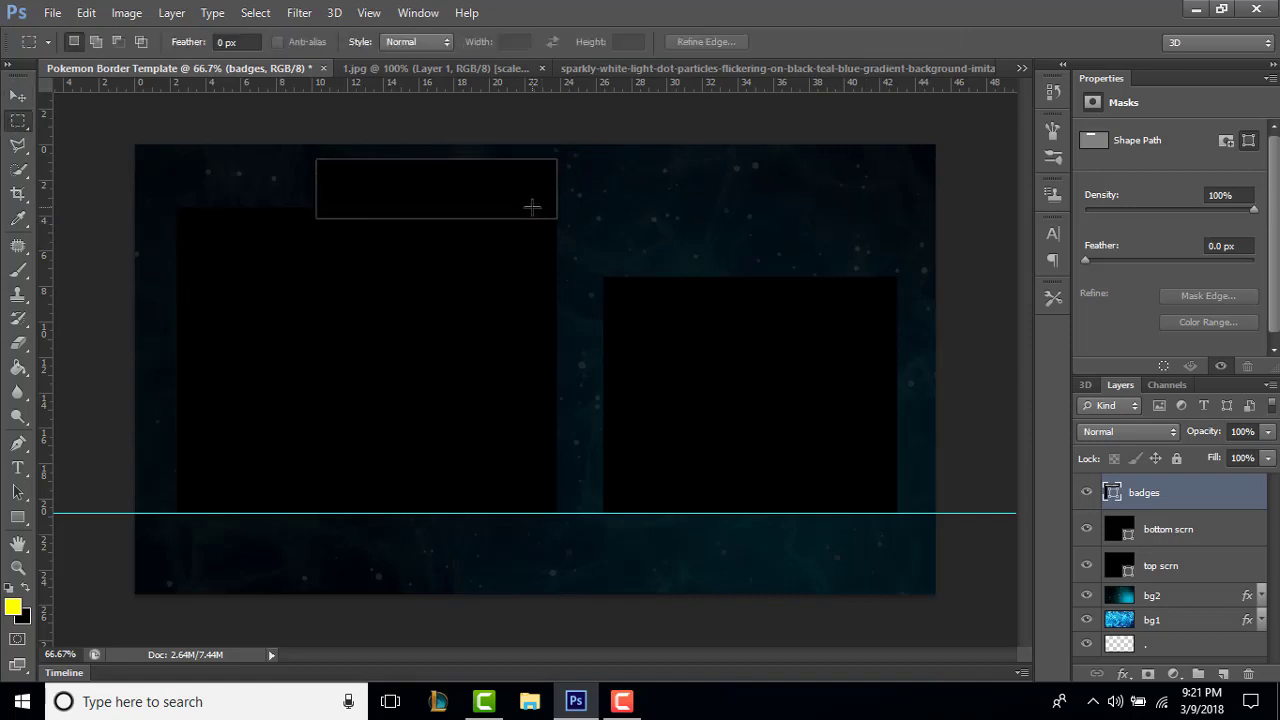
# Zoom to 100% and mark a small rectangular area above the right box on top scrn.
pyautogui.click(60, 654)
pyautogui.write('100')
pyautogui.press('Return')
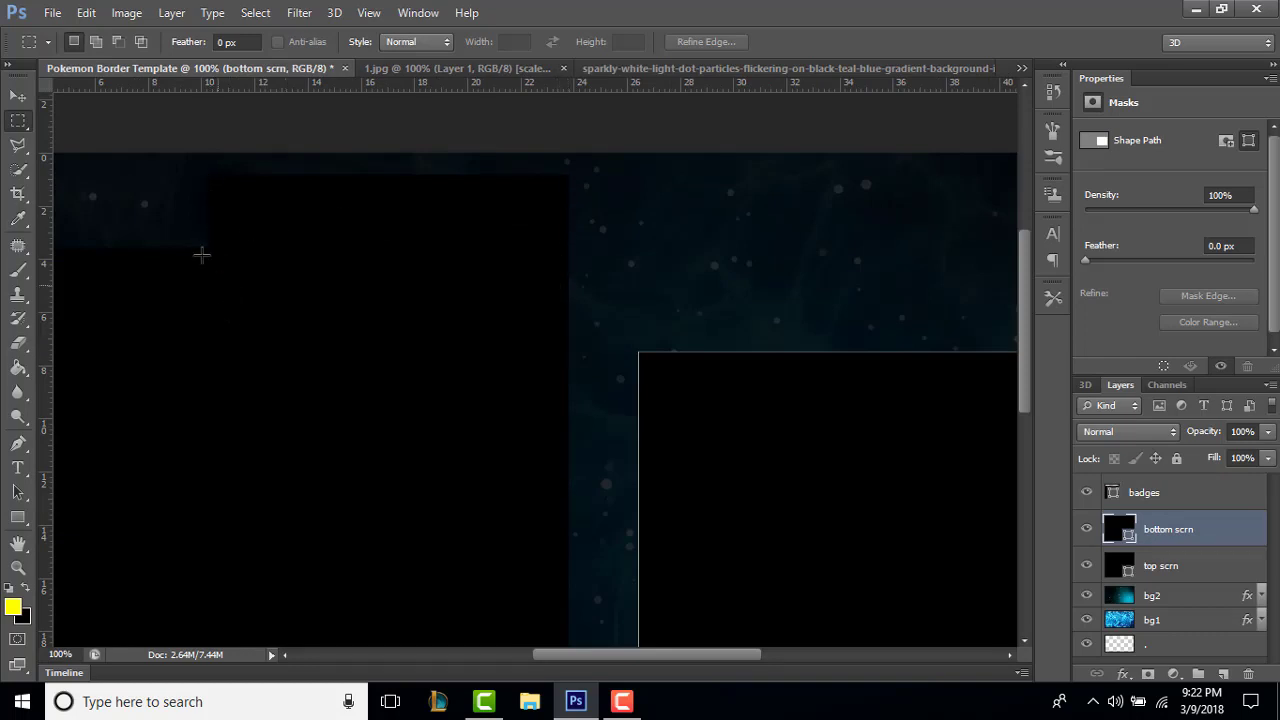
pyautogui.click(1172, 566)
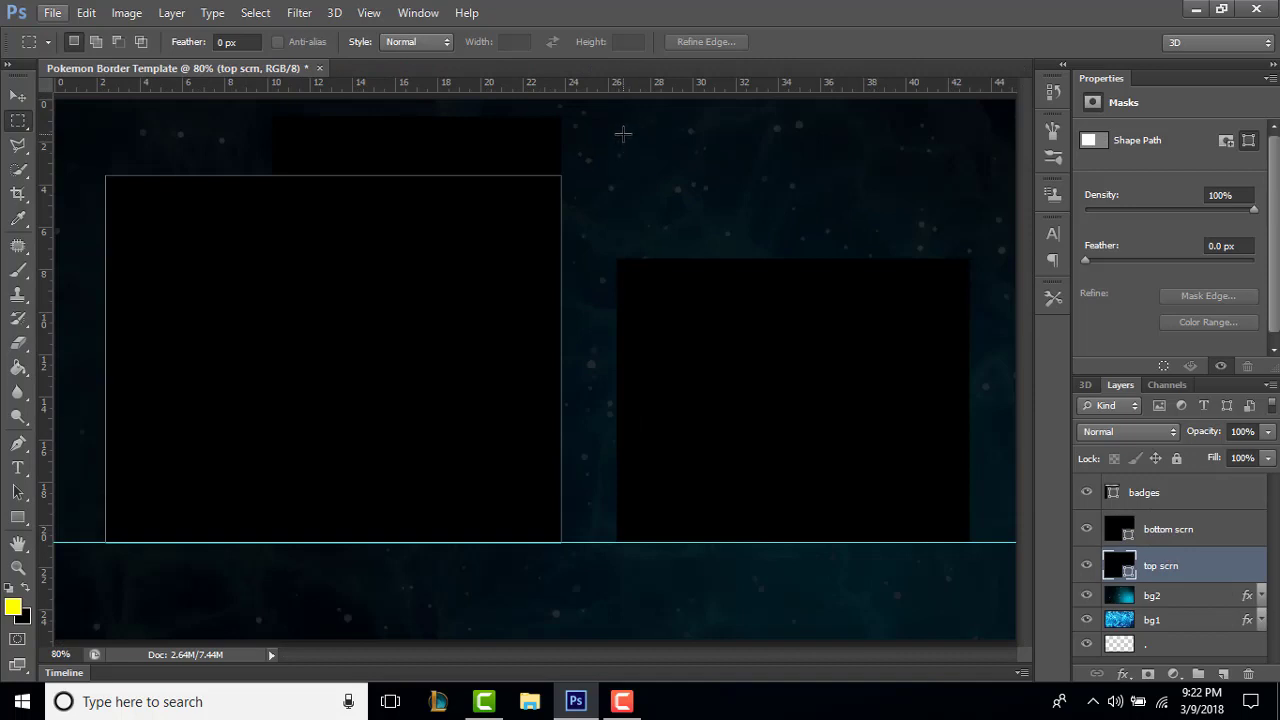
pyautogui.moveTo(622, 133)
pyautogui.mouseDown()
pyautogui.moveTo(771, 211)
pyautogui.moveTo(965, 229)
pyautogui.moveTo(624, 135)
pyautogui.mouseUp()
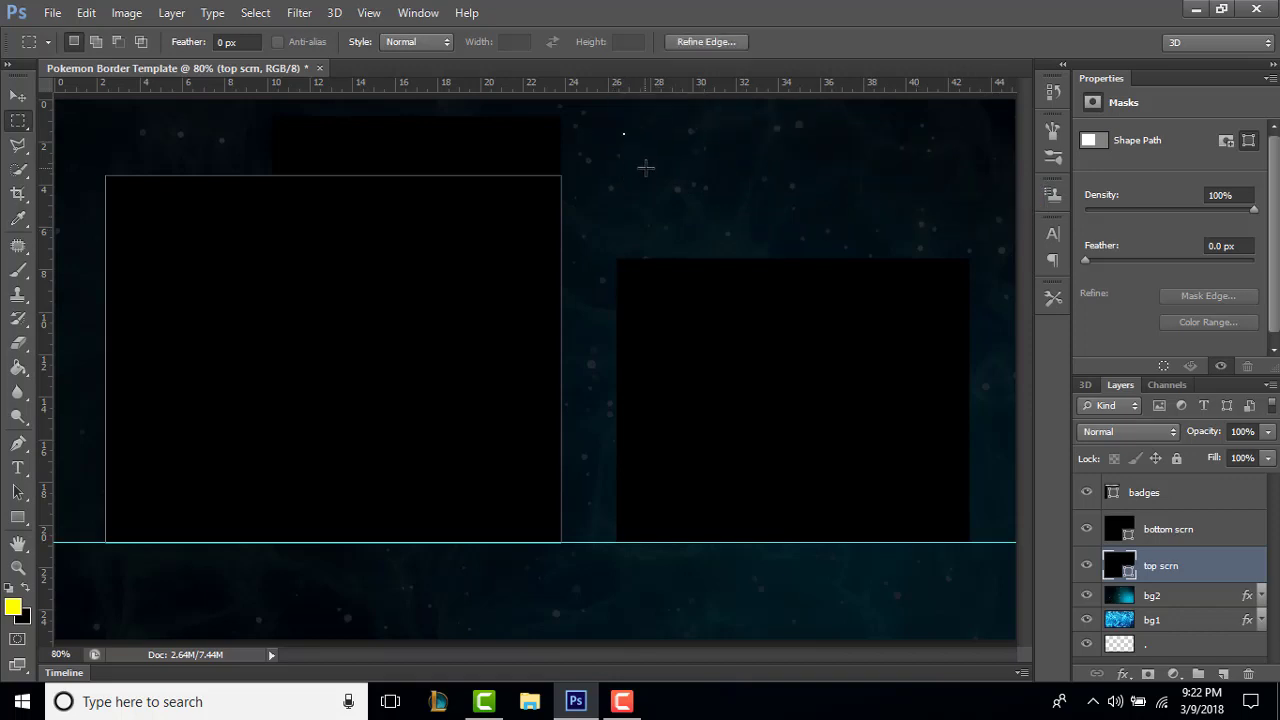
# Duplicate the bottom scrn layer as a new layer named 'qotd'.
pyautogui.rightClick(1172, 533)
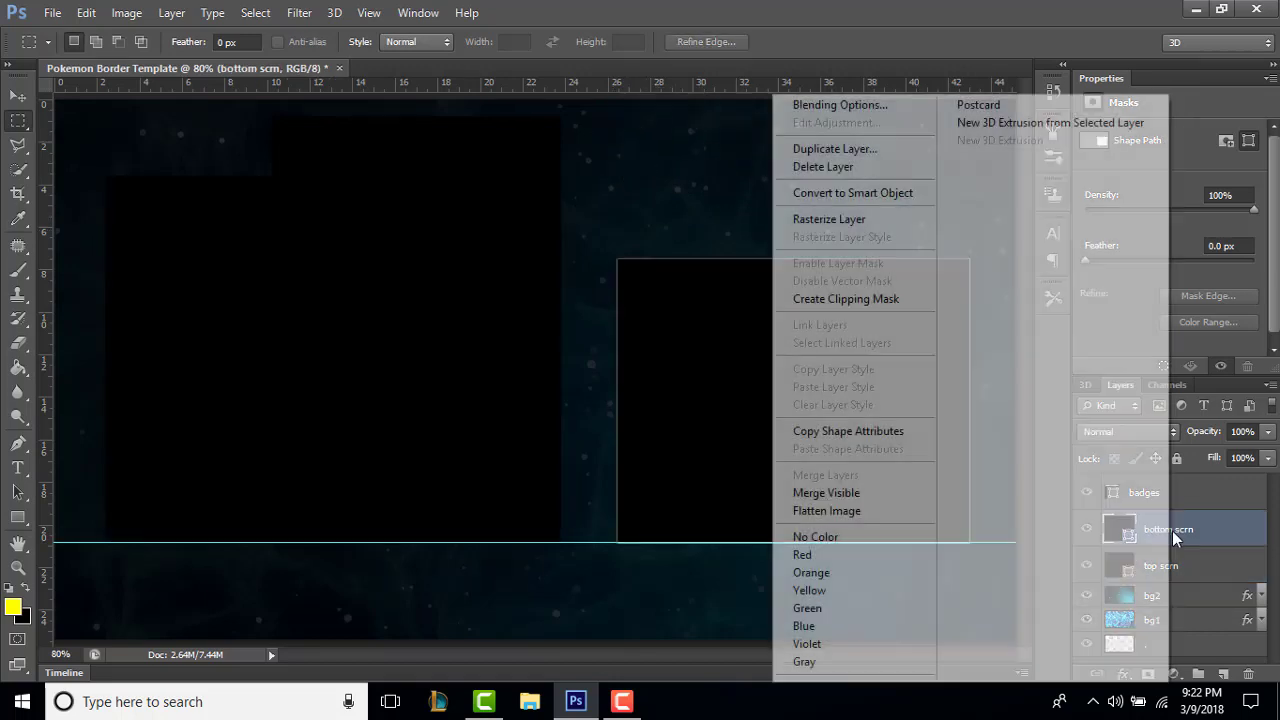
pyautogui.click(815, 149)
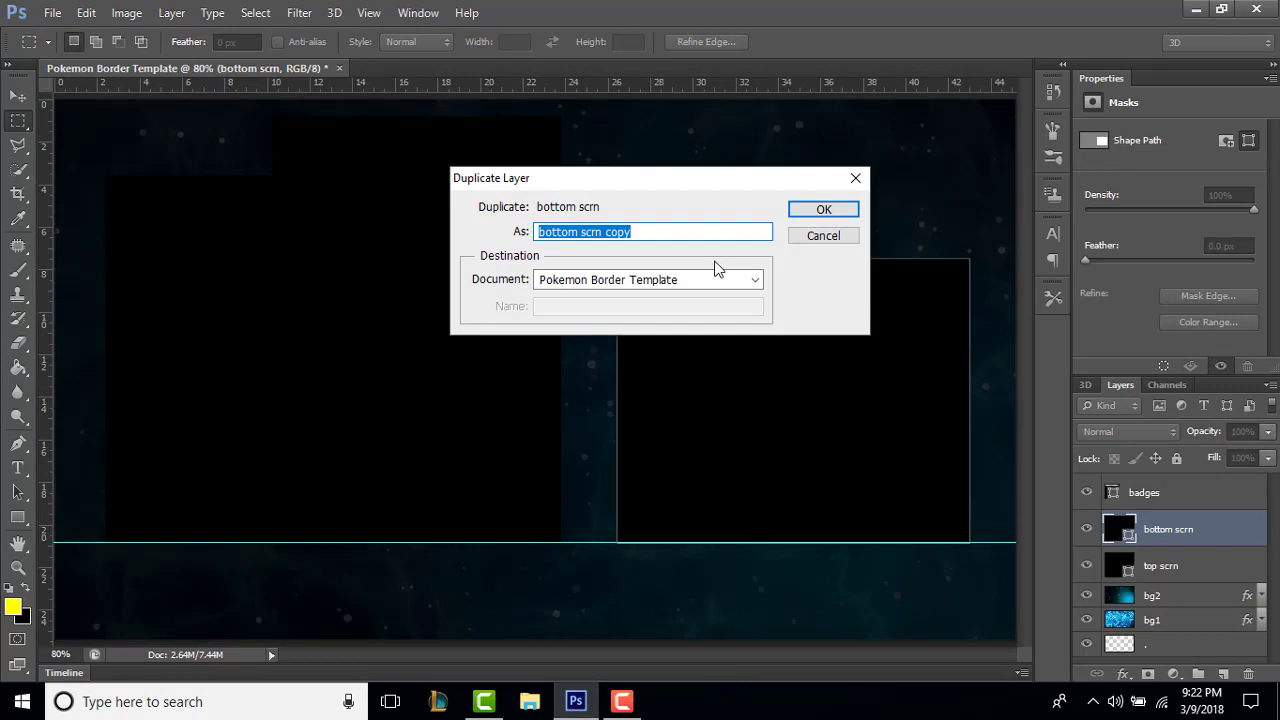
pyautogui.write('qotd')
pyautogui.press('Return')
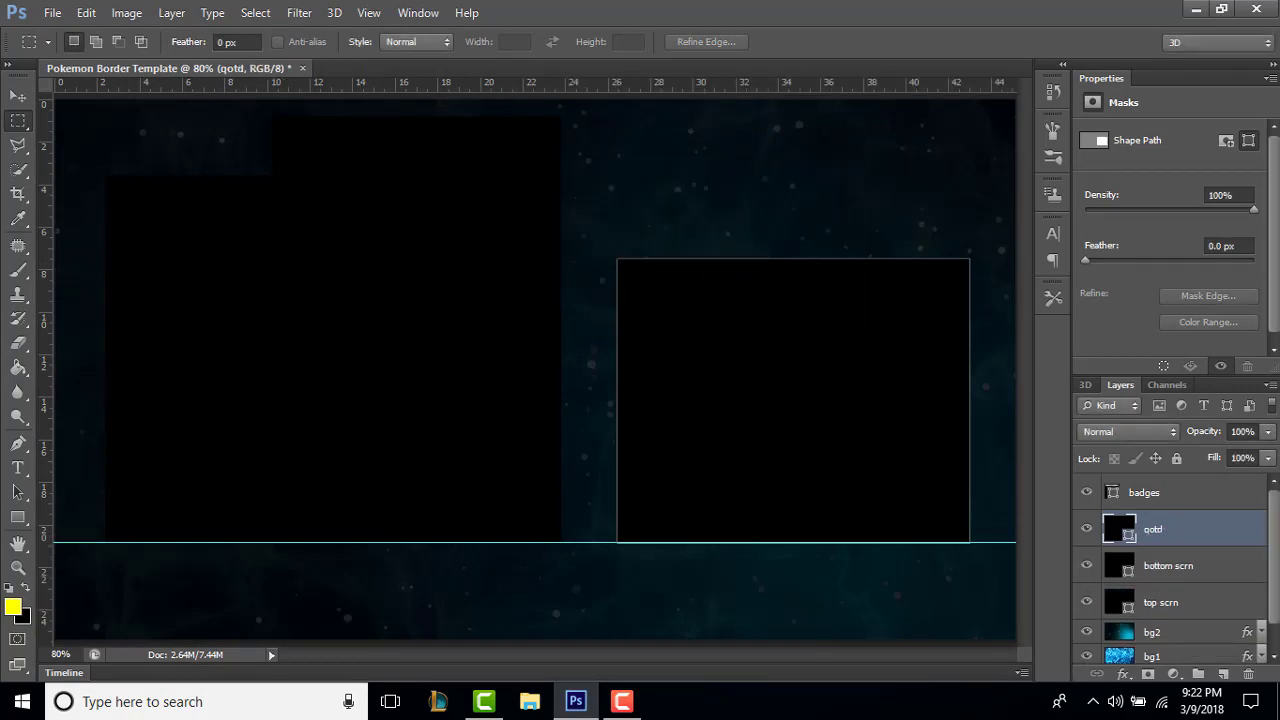
# Squash the qotd box into a thin, wide strip above the bottom screen box.
pyautogui.click(17, 96)
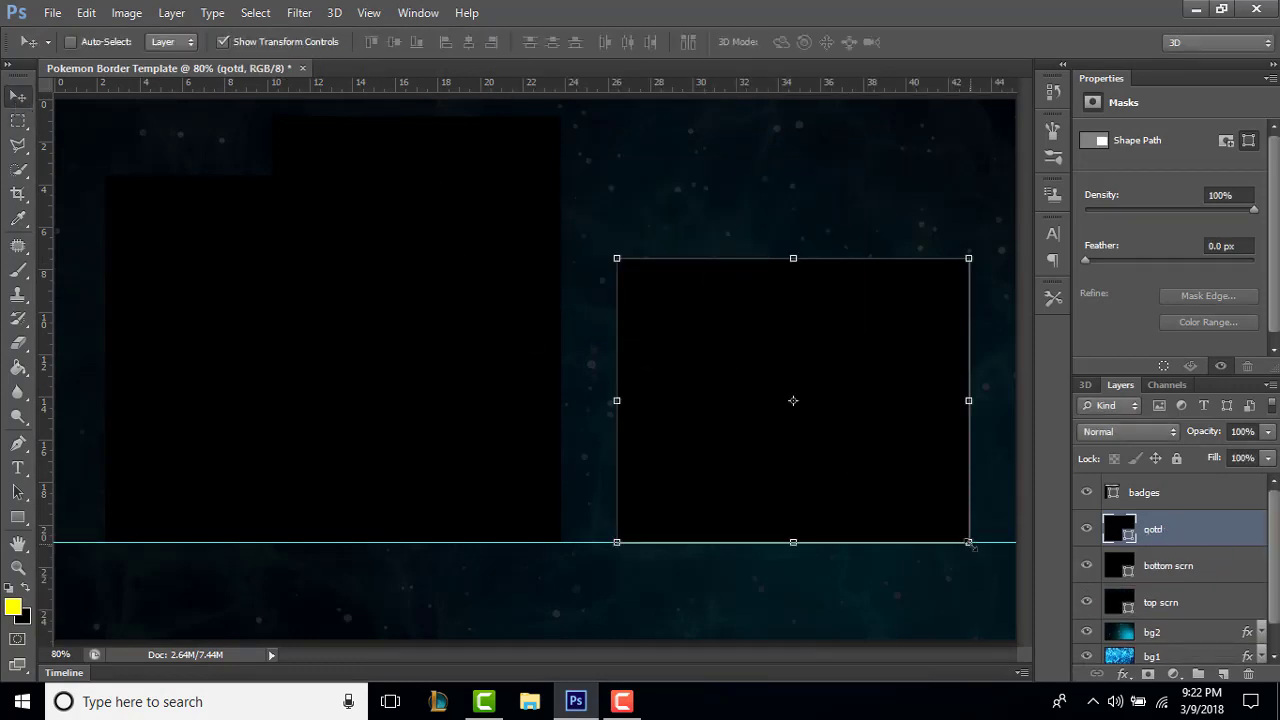
pyautogui.moveTo(793, 542); pyautogui.dragTo(842, 192)
pyautogui.moveTo(969, 206); pyautogui.dragTo(968, 222)
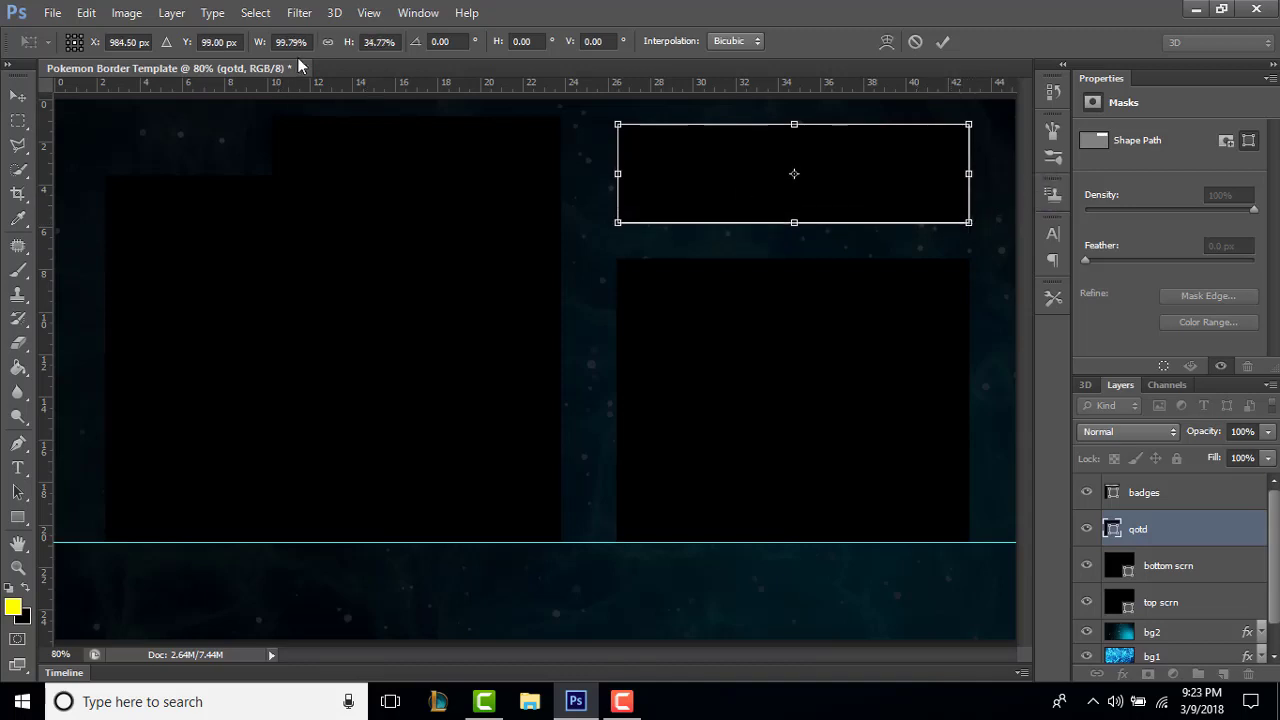
pyautogui.click(327, 41)
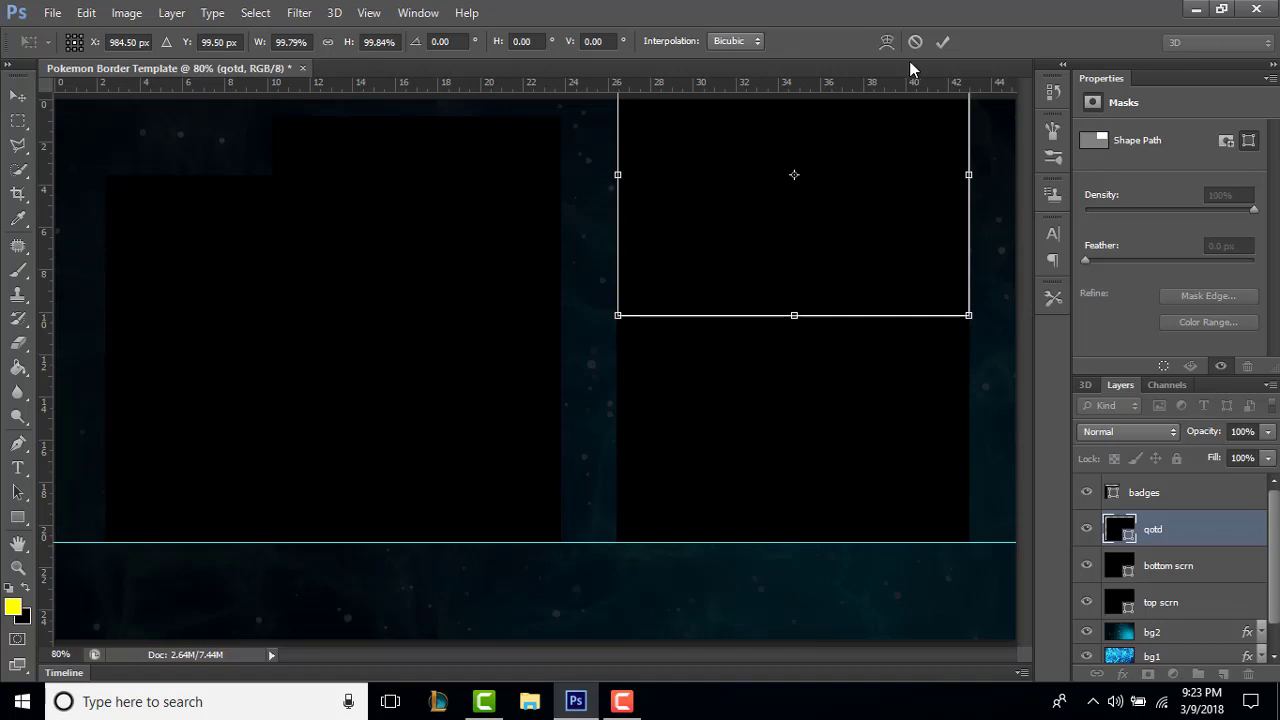
pyautogui.click(942, 41)
pyautogui.moveTo(877, 329); pyautogui.dragTo(871, 195)
pyautogui.hotkey('ctrl', 't')
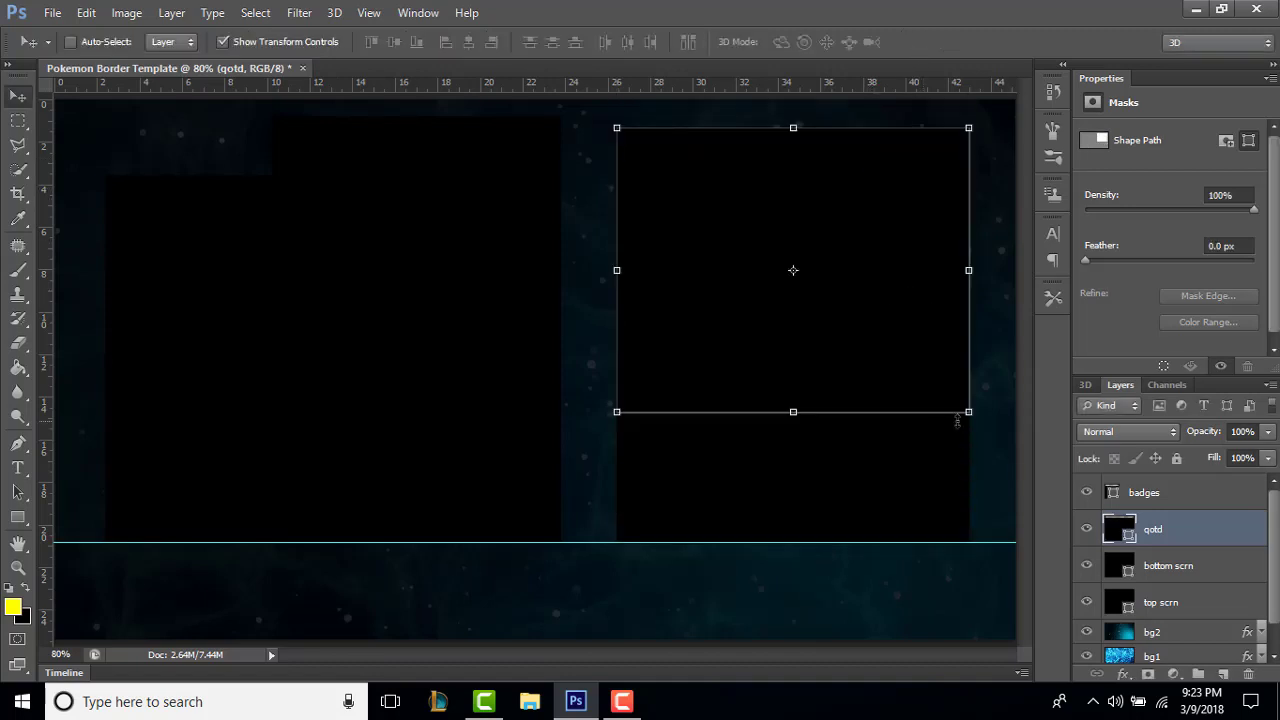
pyautogui.moveTo(793, 412); pyautogui.dragTo(795, 229)
pyautogui.click(943, 41)
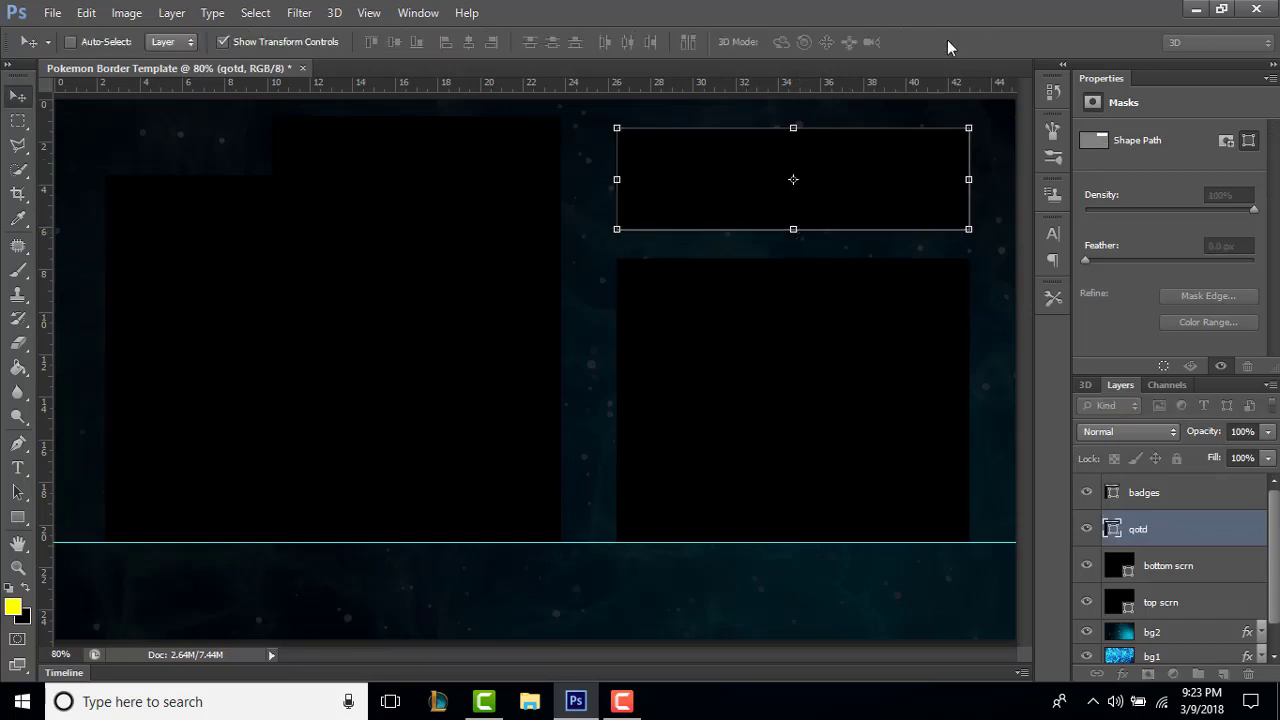
pyautogui.press('m')
pyautogui.click(1190, 634)
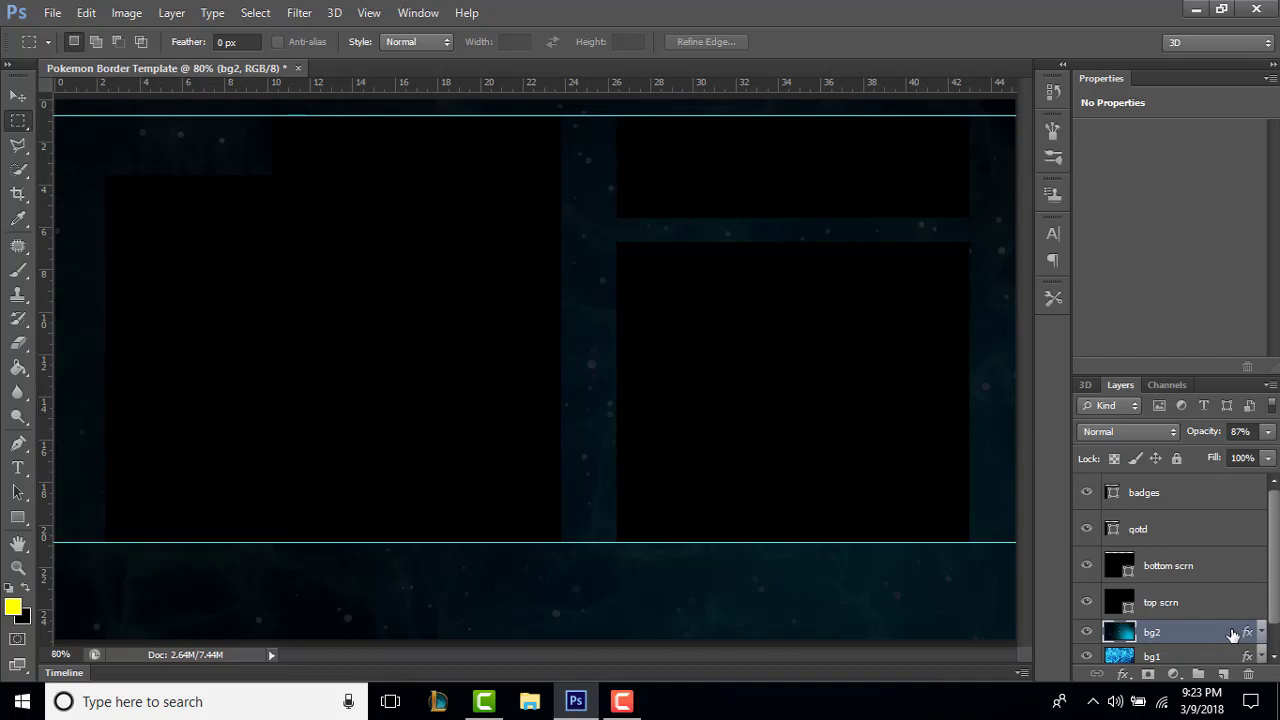
# Open the D5IHW.png logo image.
pyautogui.rightClick(1160, 634)
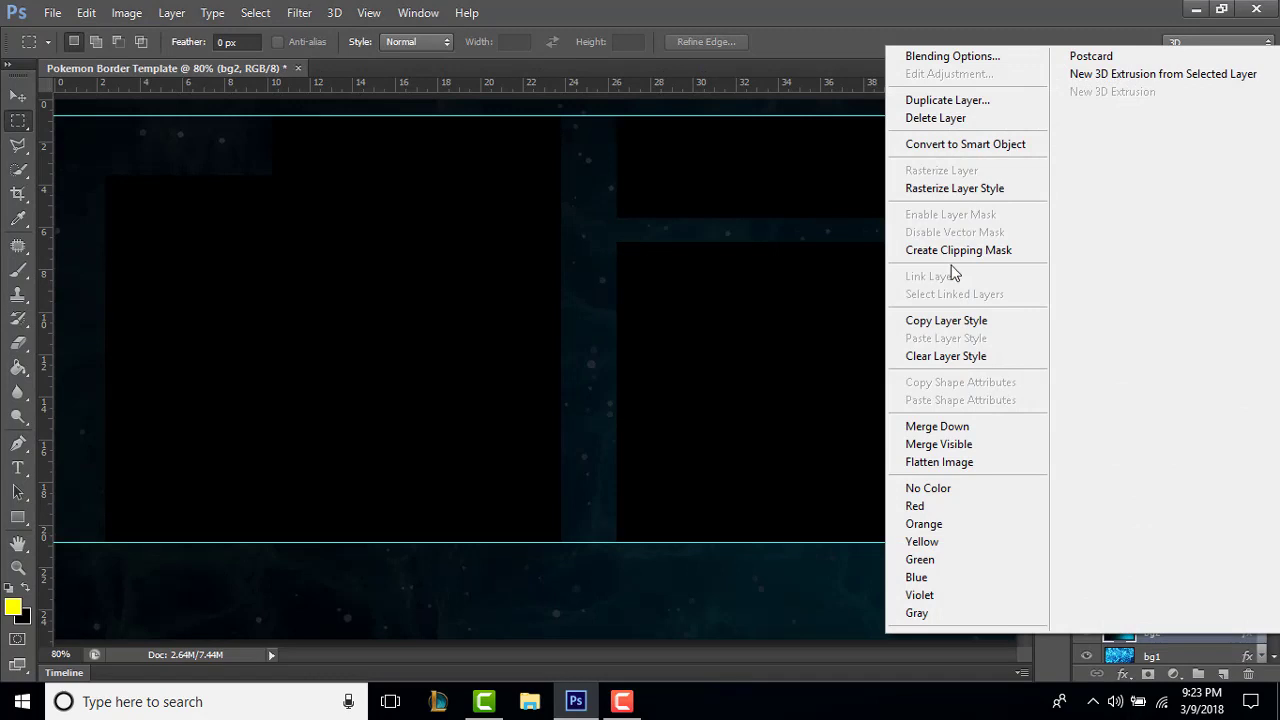
pyautogui.click(19, 96)
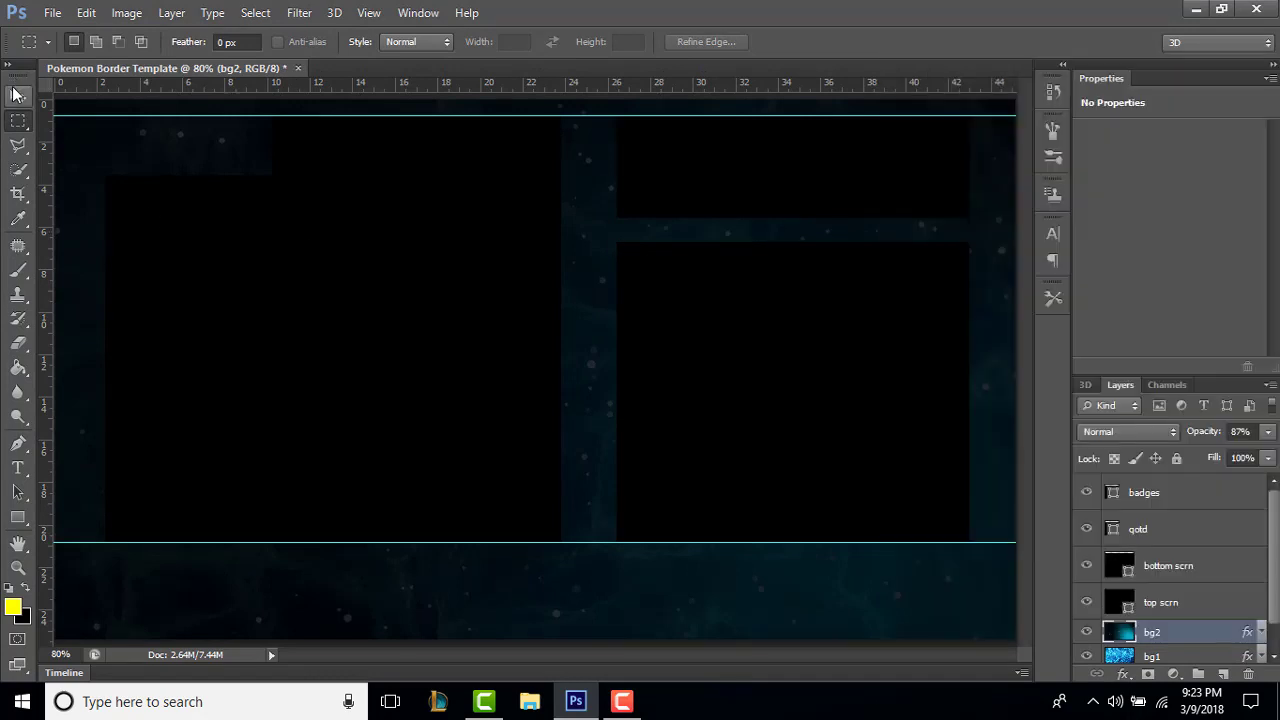
pyautogui.click(51, 14)
pyautogui.click(49, 13)
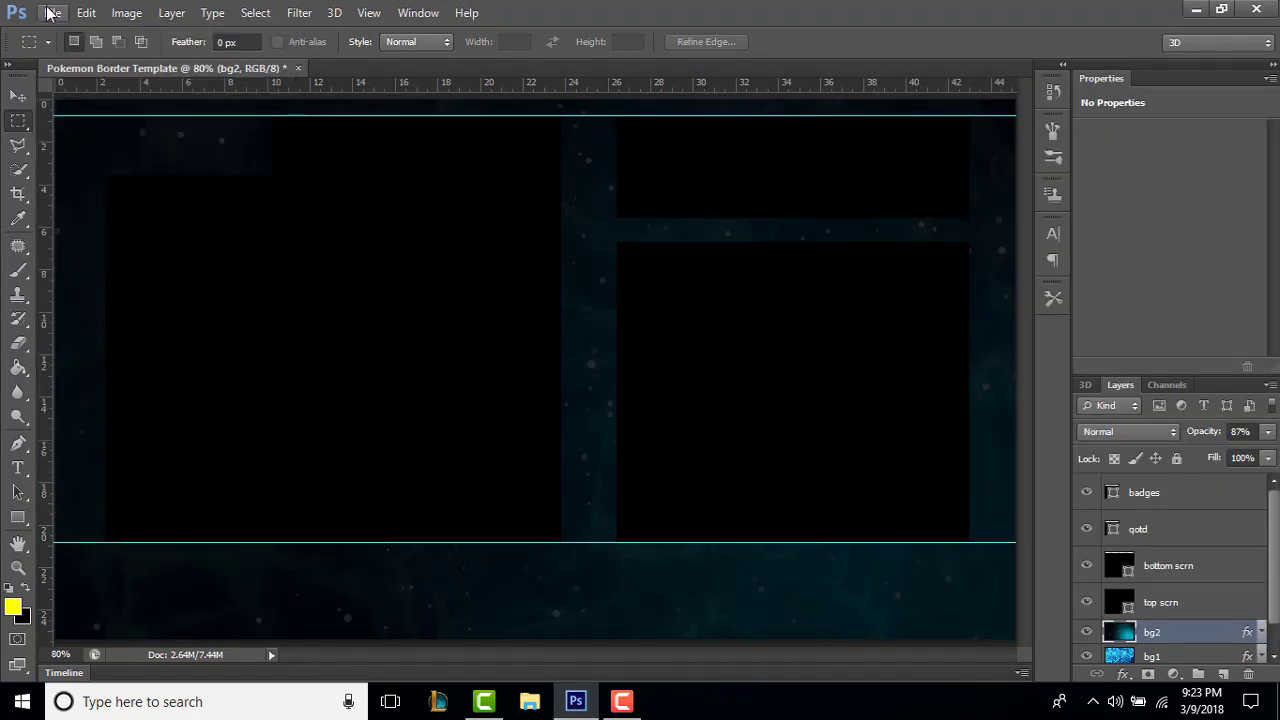
pyautogui.click(50, 13)
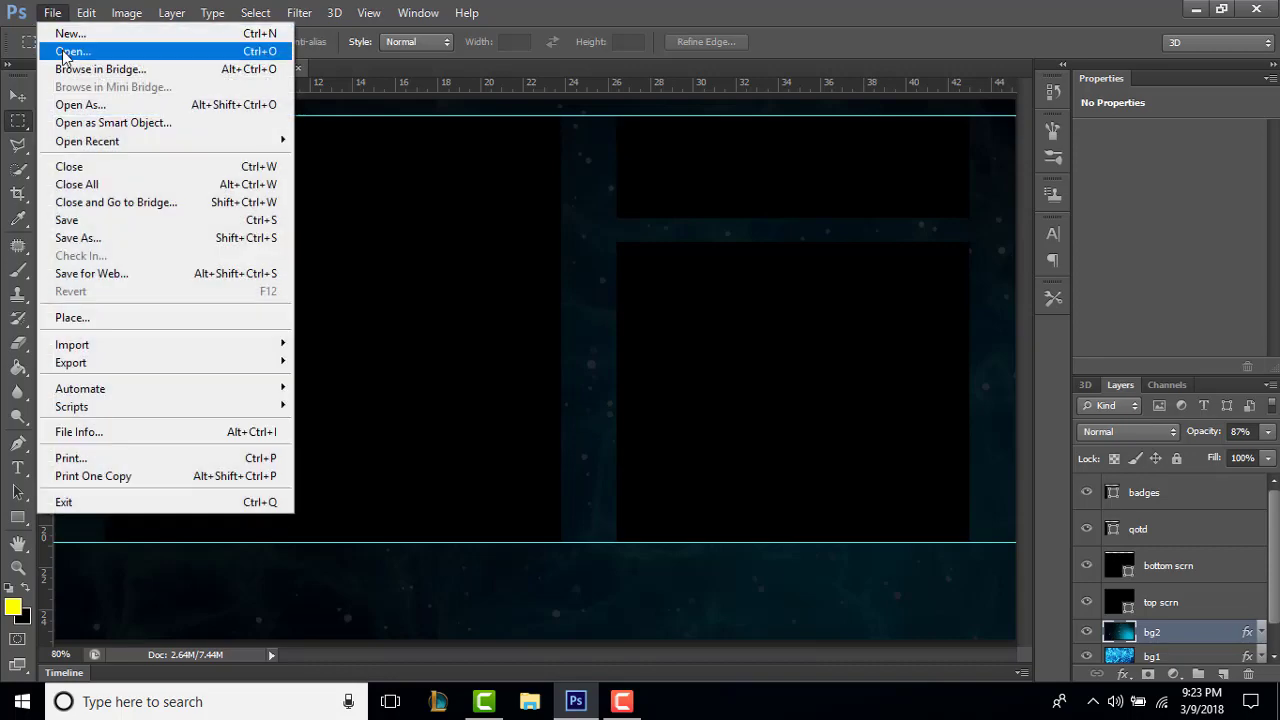
pyautogui.click(60, 46)
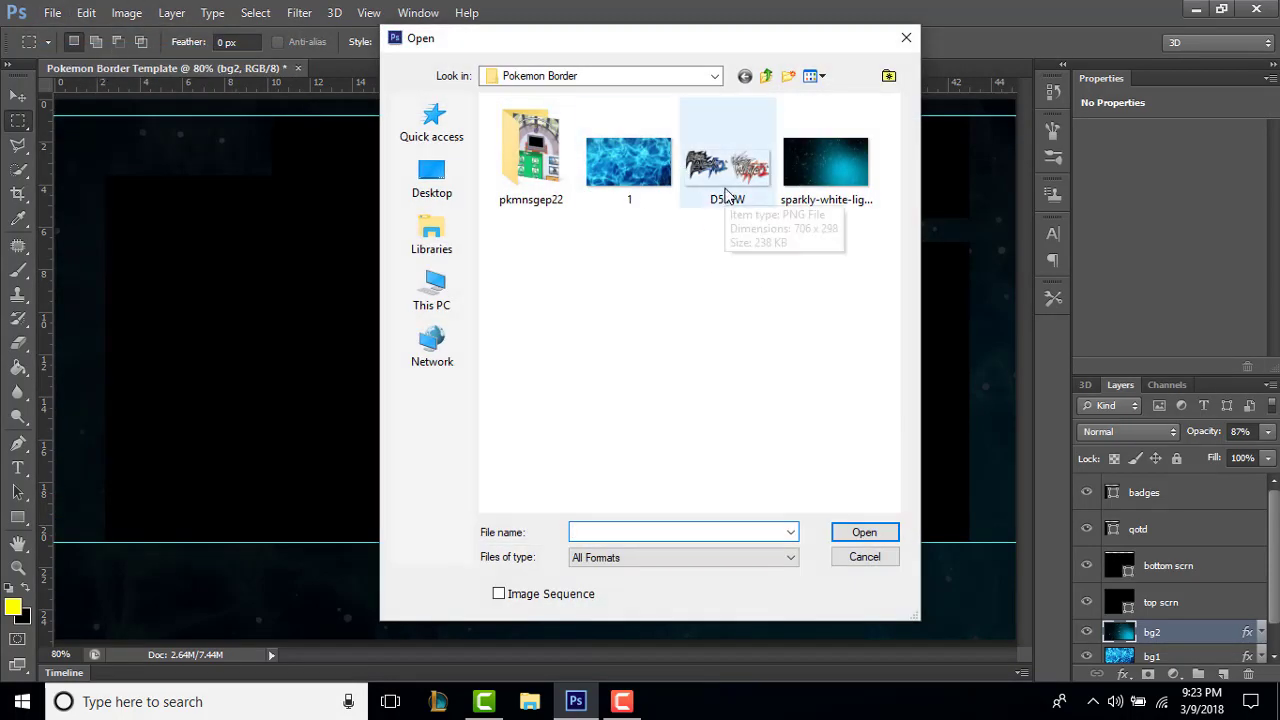
pyautogui.doubleClick(720, 205)
# Drag the Black 2 logo into the border template and move its layer to the top.
pyautogui.moveTo(176, 211); pyautogui.dragTo(540, 537)
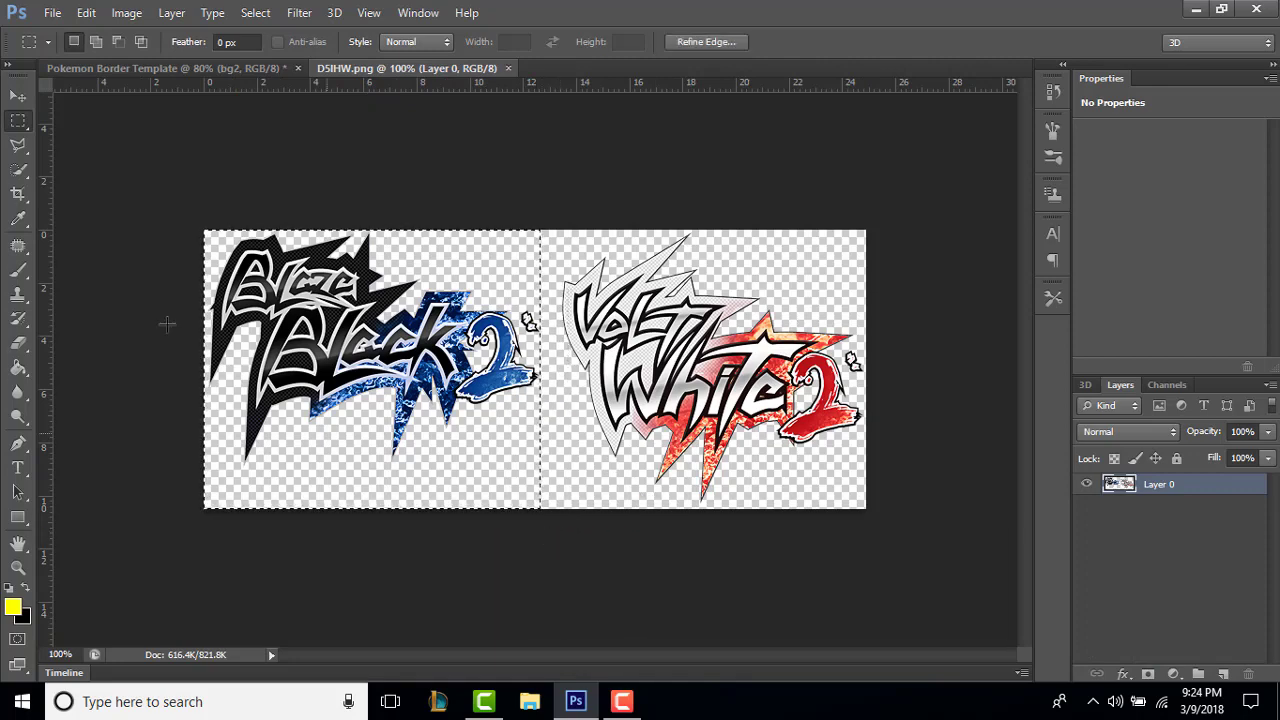
pyautogui.click(18, 95)
pyautogui.moveTo(358, 328); pyautogui.dragTo(323, 249)
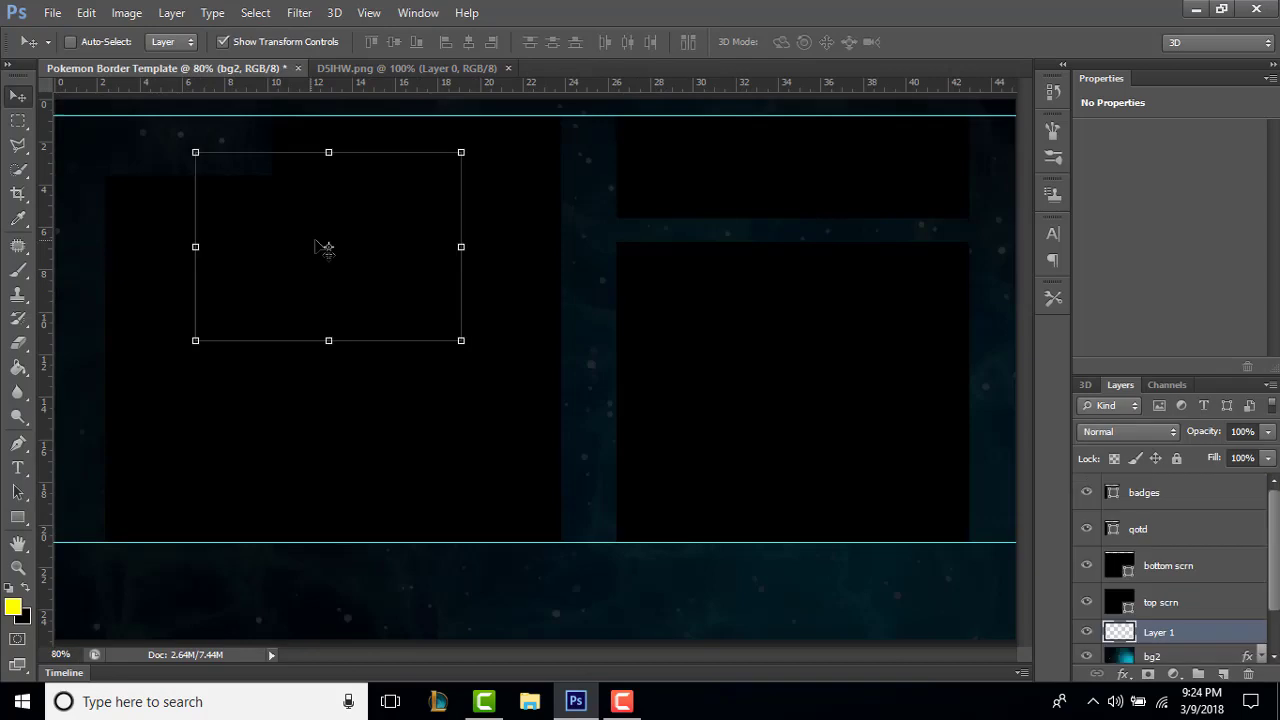
pyautogui.moveTo(1184, 640); pyautogui.dragTo(1176, 490)
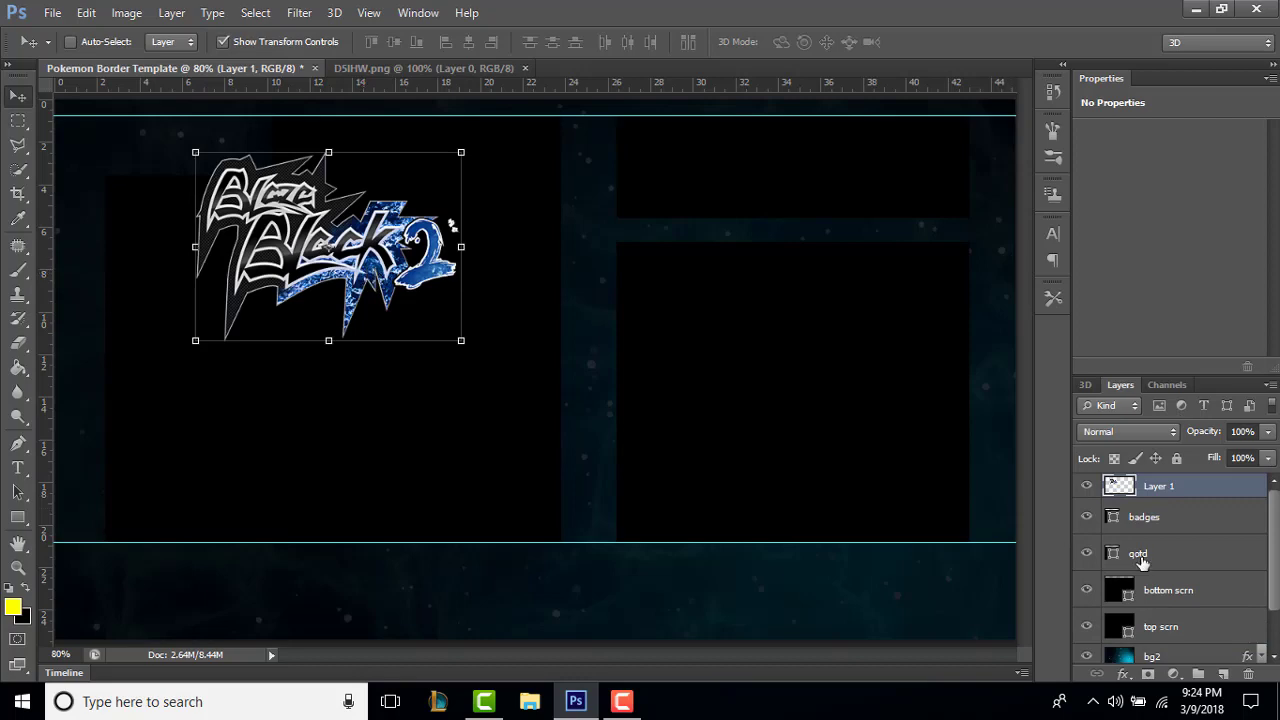
pyautogui.click(1174, 603)
pyautogui.click(1170, 620)
# Turn on a Color Overlay in the bottom scrn layer's Blending Options.
pyautogui.click(1168, 588)
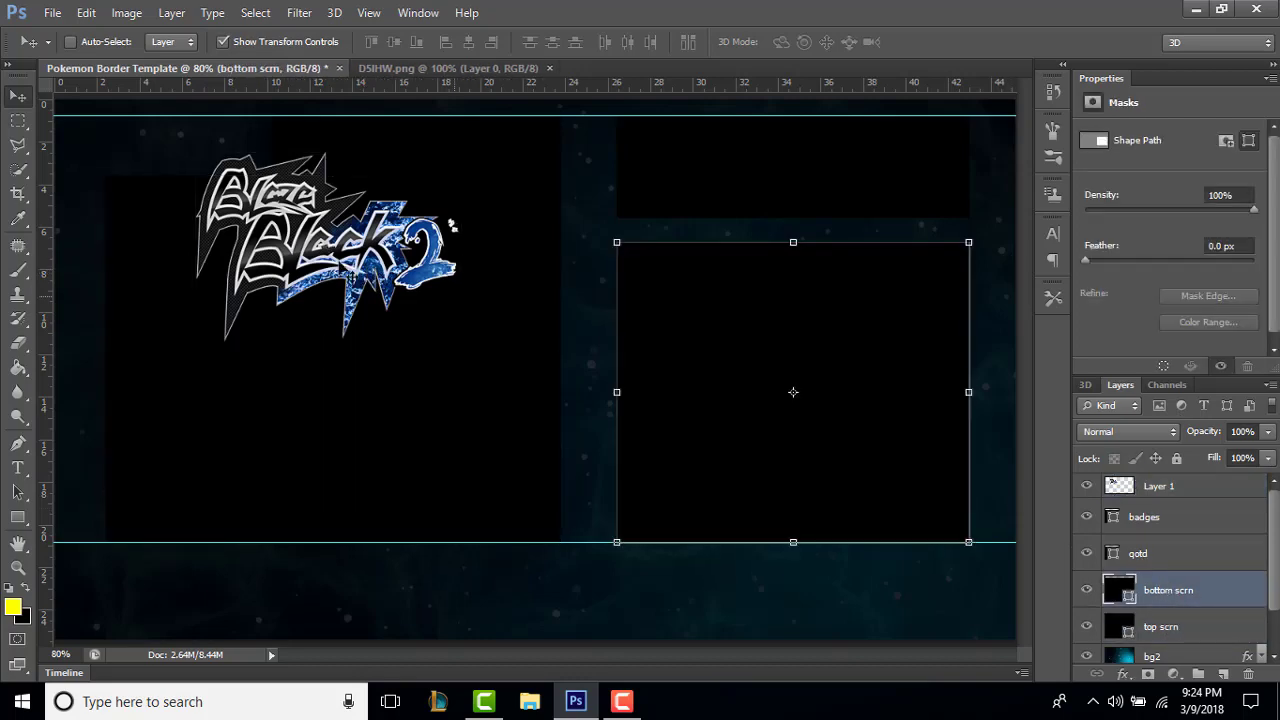
pyautogui.rightClick(1183, 605)
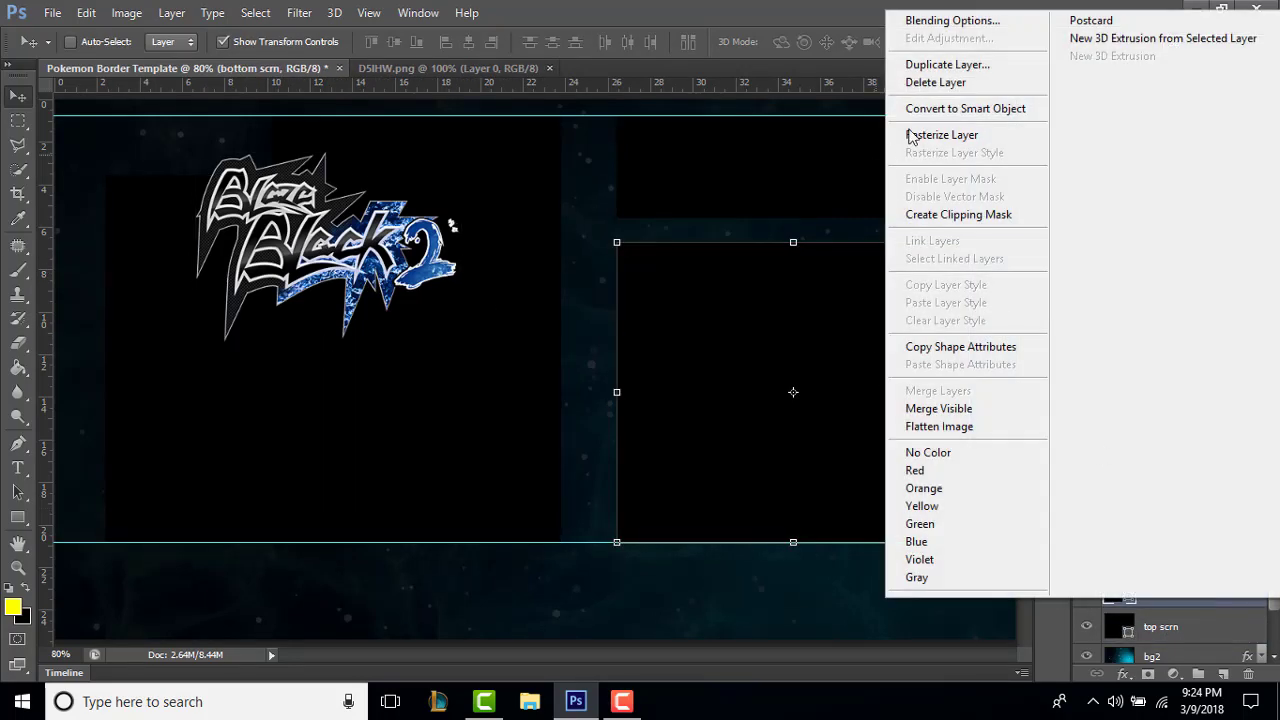
pyautogui.click(940, 20)
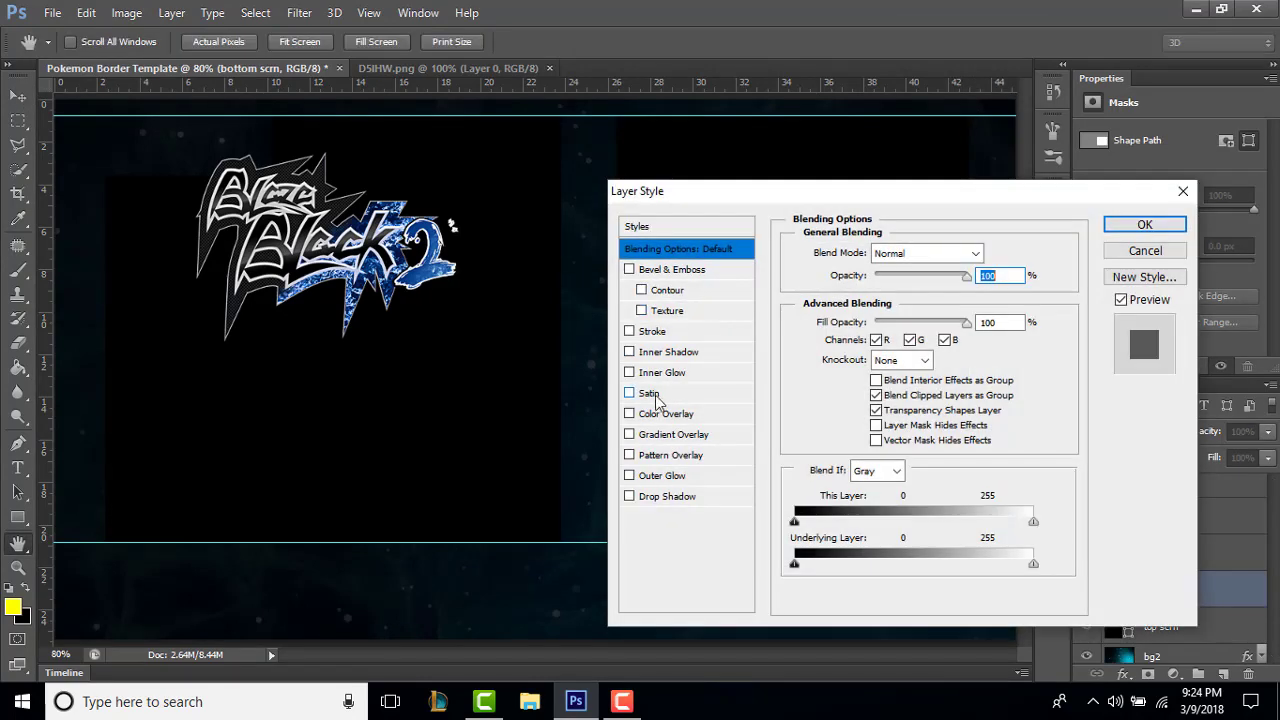
pyautogui.click(630, 414)
pyautogui.moveTo(845, 191); pyautogui.dragTo(896, 145)
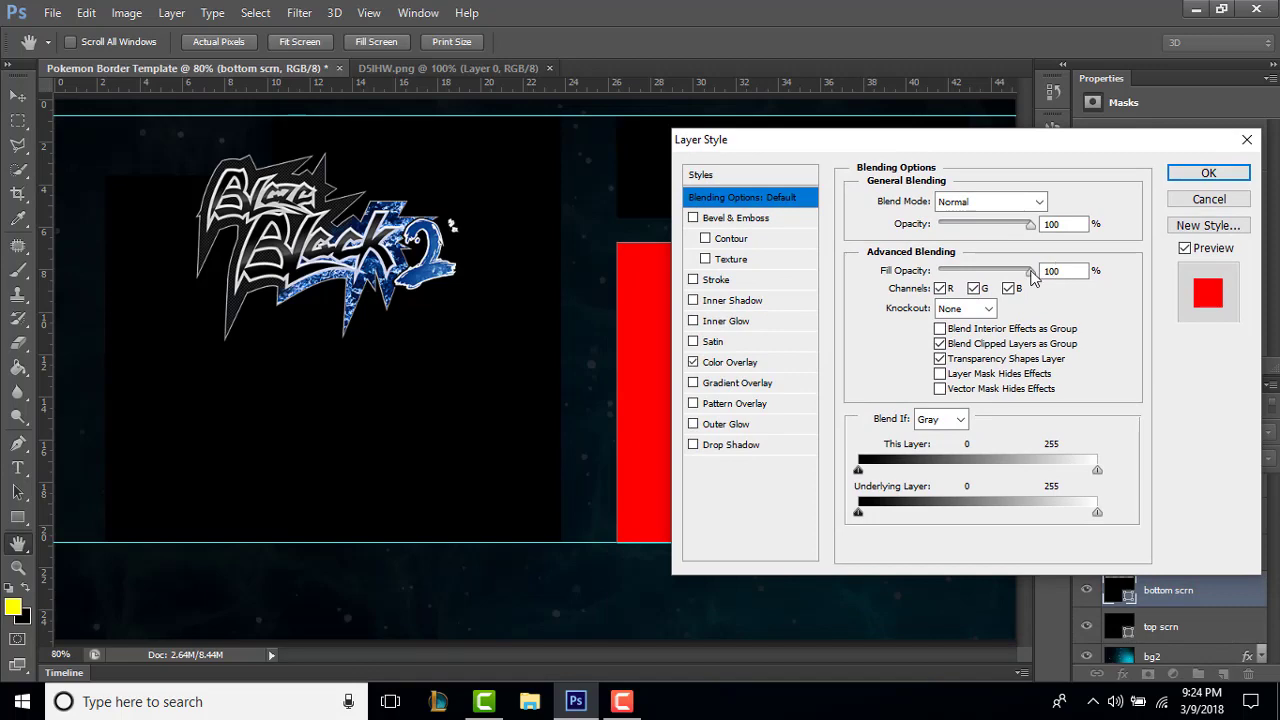
pyautogui.click(740, 366)
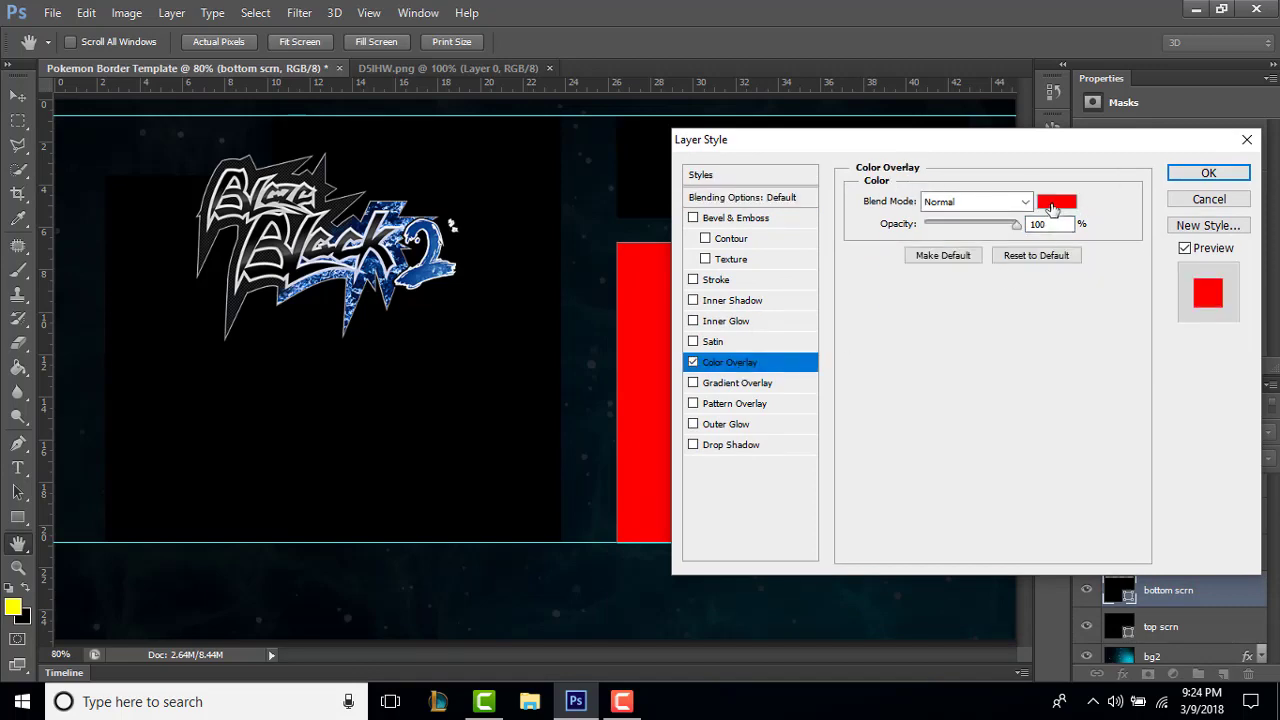
# Sample blue 16579f from the Black 2 logo as the overlay colour and apply it.
pyautogui.click(1052, 207)
pyautogui.click(1210, 112)
pyautogui.click(1055, 207)
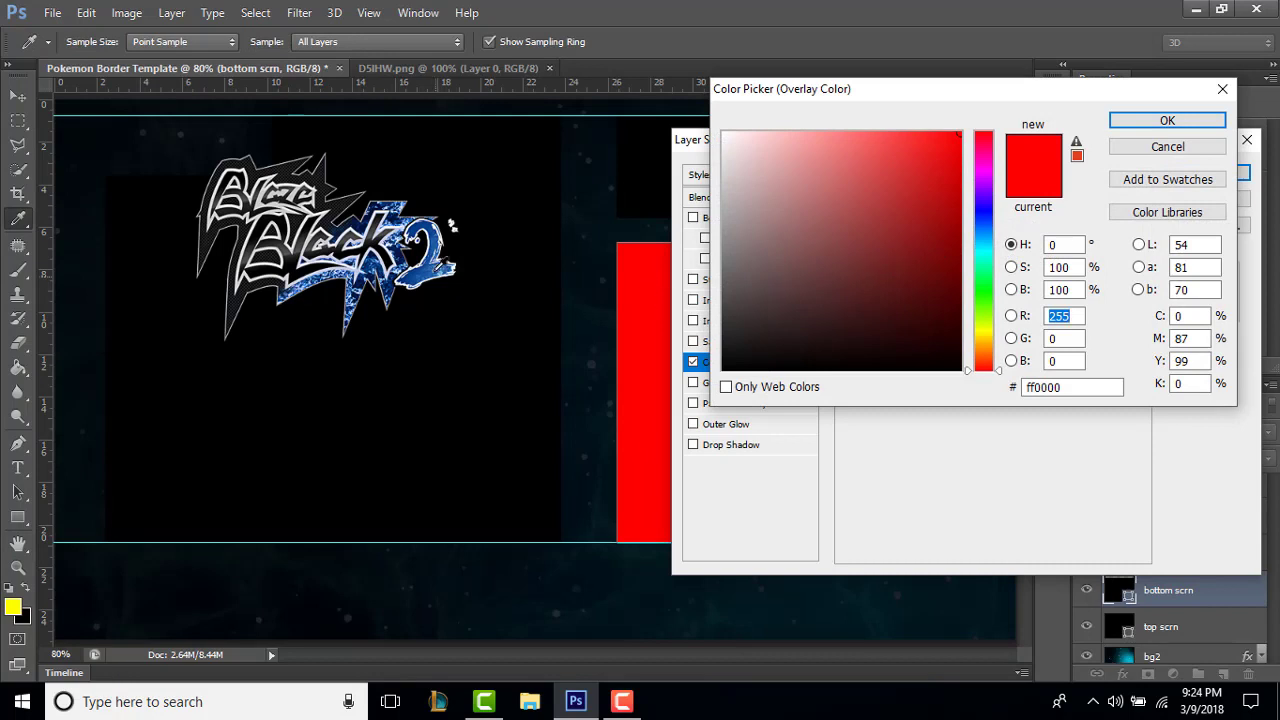
pyautogui.click(421, 270)
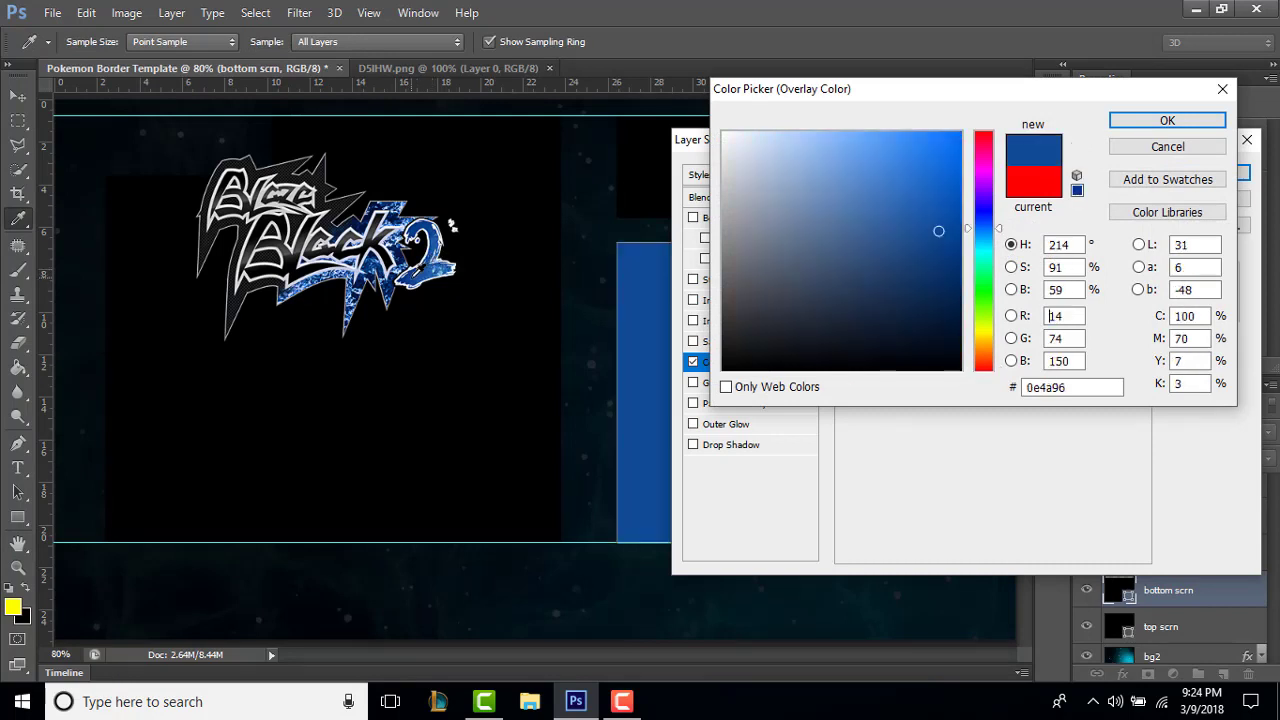
pyautogui.click(427, 268)
pyautogui.click(423, 271)
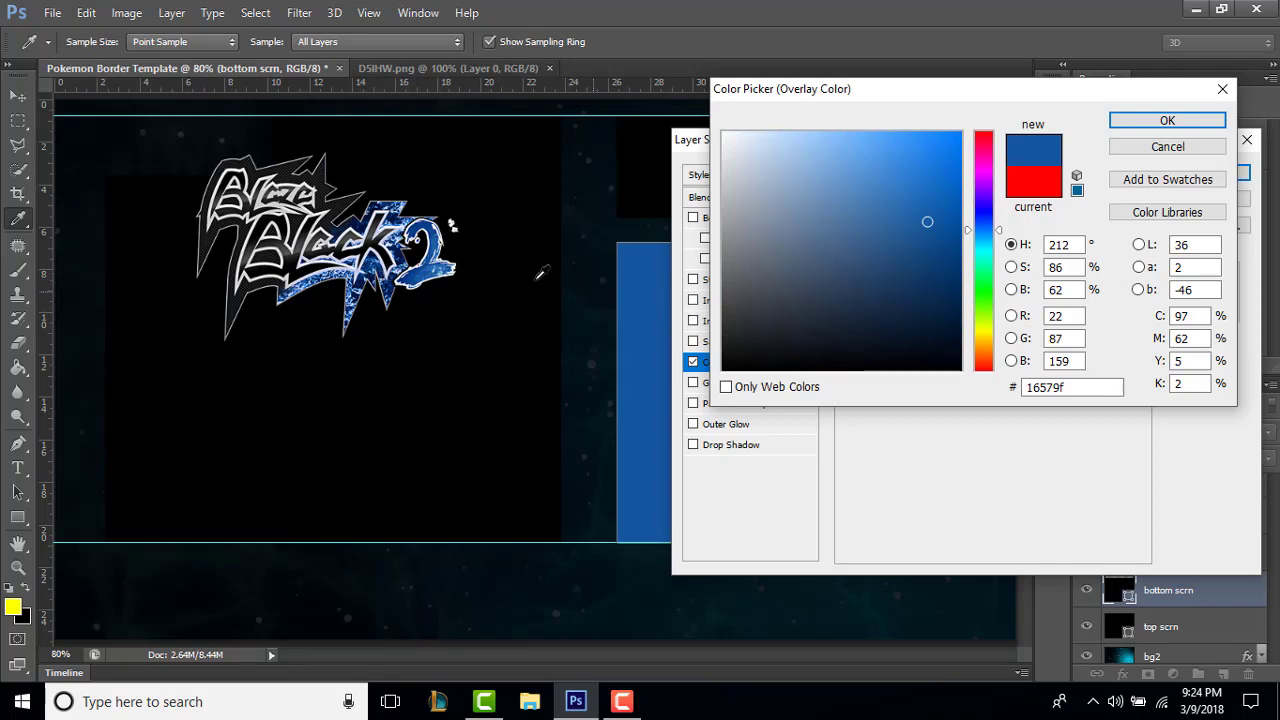
pyautogui.press('Return')
pyautogui.press('Return')
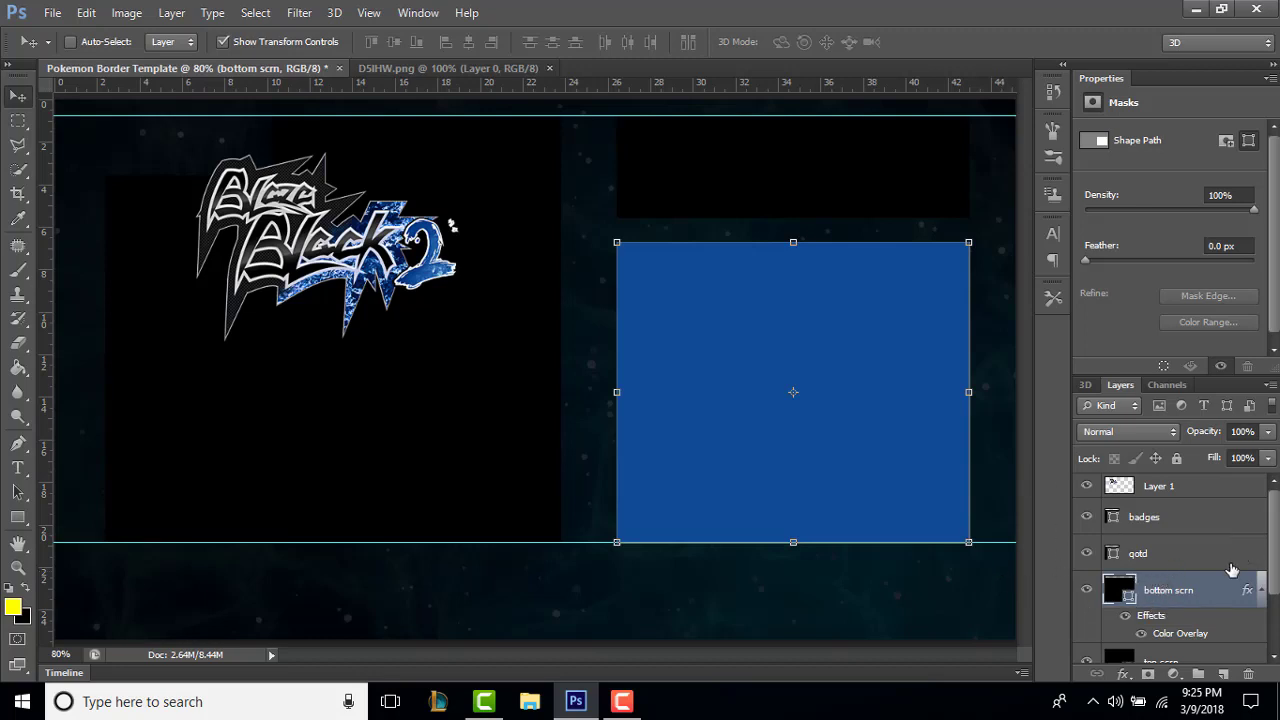
pyautogui.click(1260, 591)
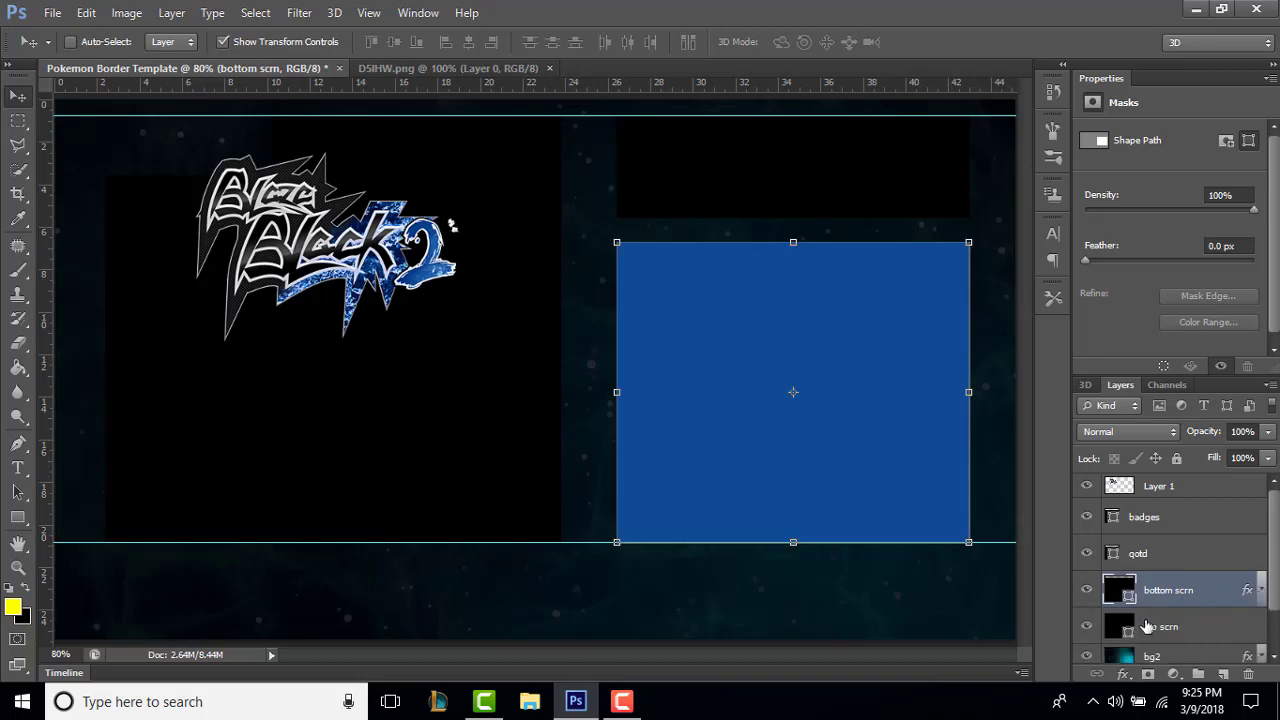
# Give top scrn a white Color Overlay at about 3% opacity.
pyautogui.click(1148, 627)
pyautogui.rightClick(1157, 628)
pyautogui.click(950, 45)
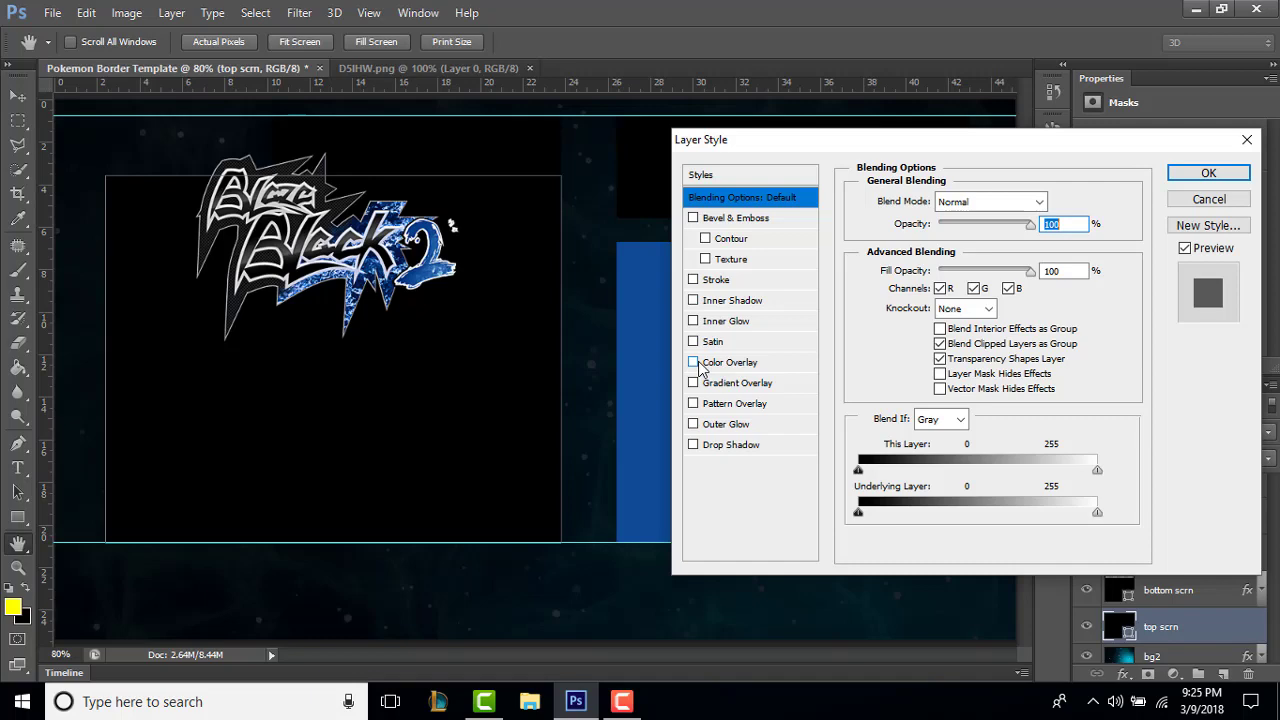
pyautogui.click(696, 366)
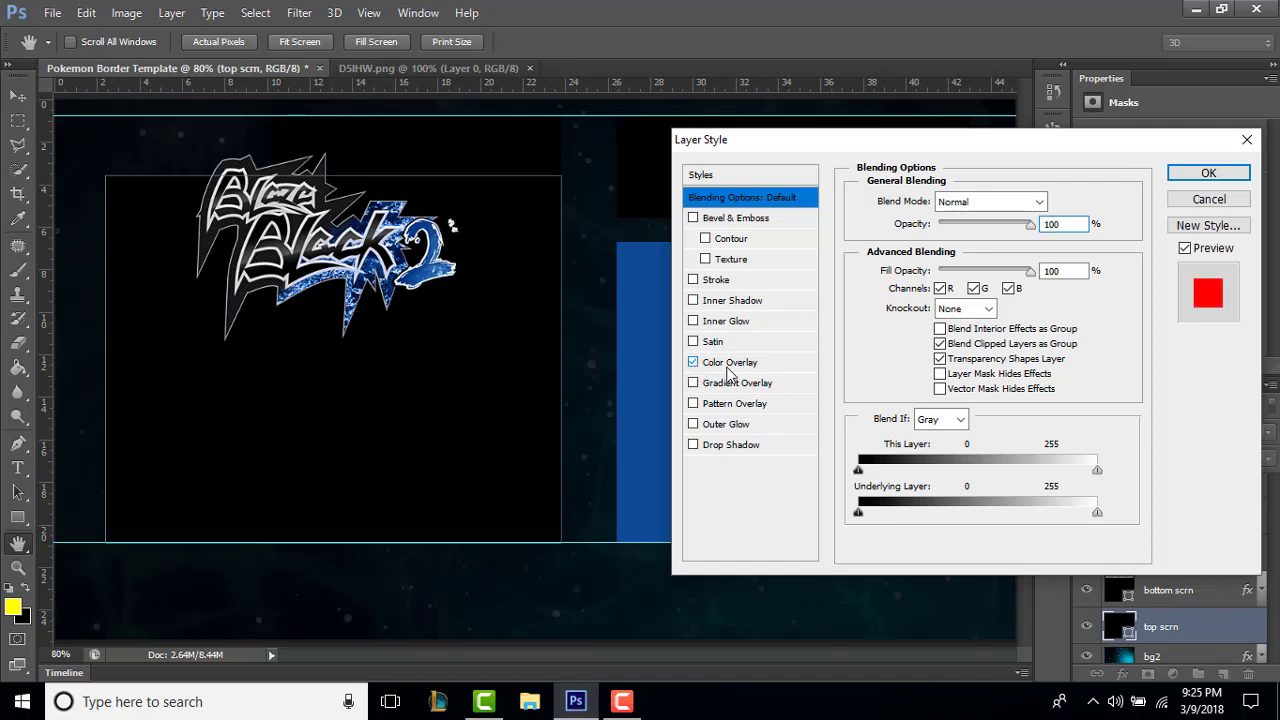
pyautogui.click(1060, 206)
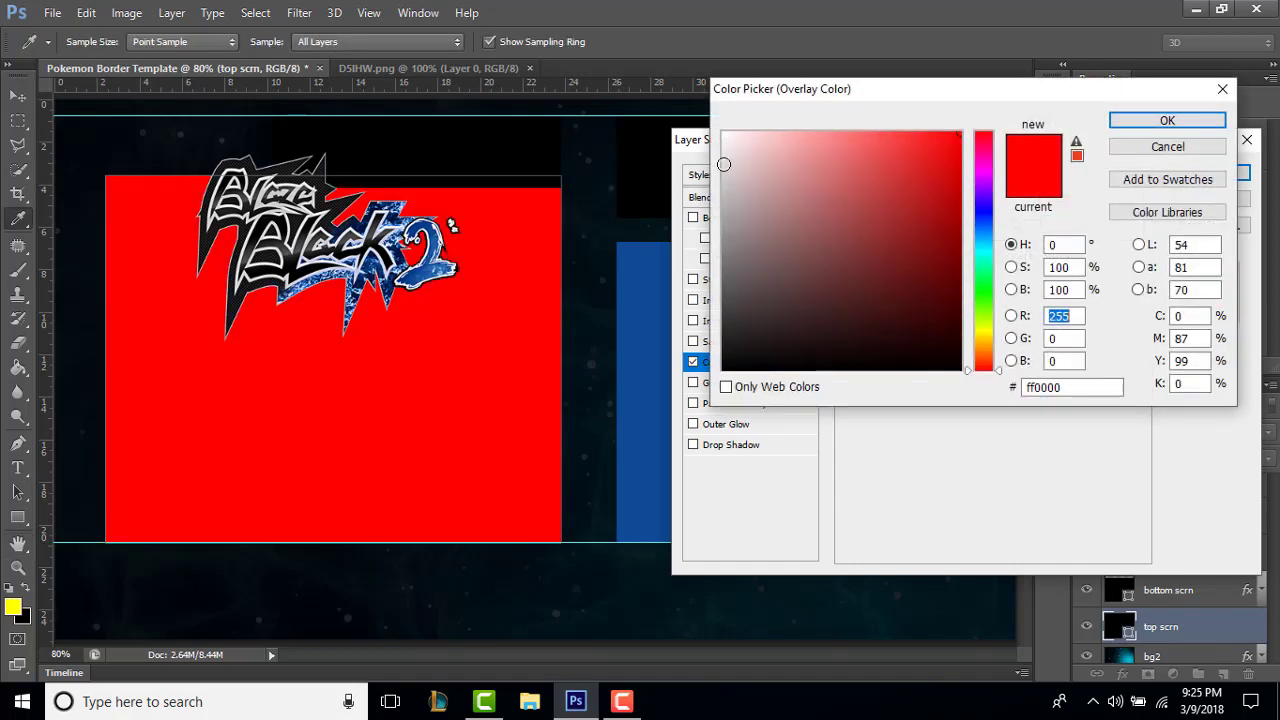
pyautogui.moveTo(724, 135); pyautogui.dragTo(720, 130)
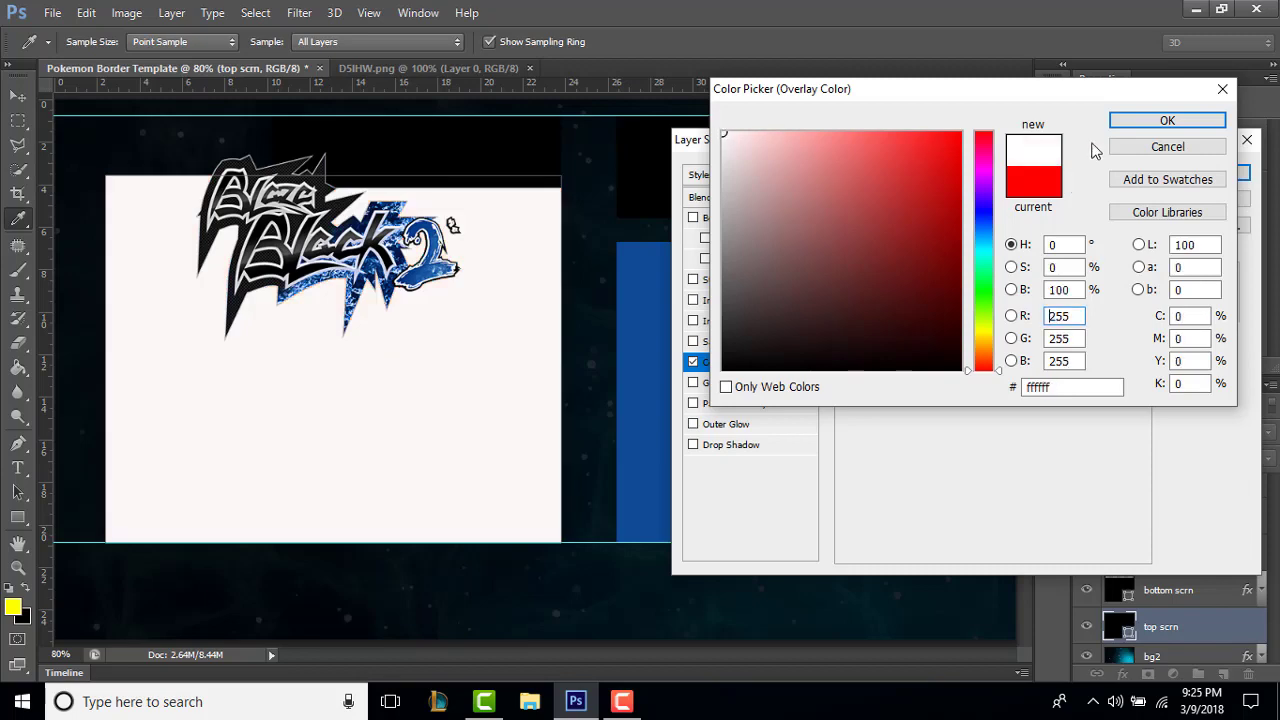
pyautogui.click(1166, 120)
pyautogui.moveTo(1016, 226); pyautogui.dragTo(931, 229)
pyautogui.press('Return')
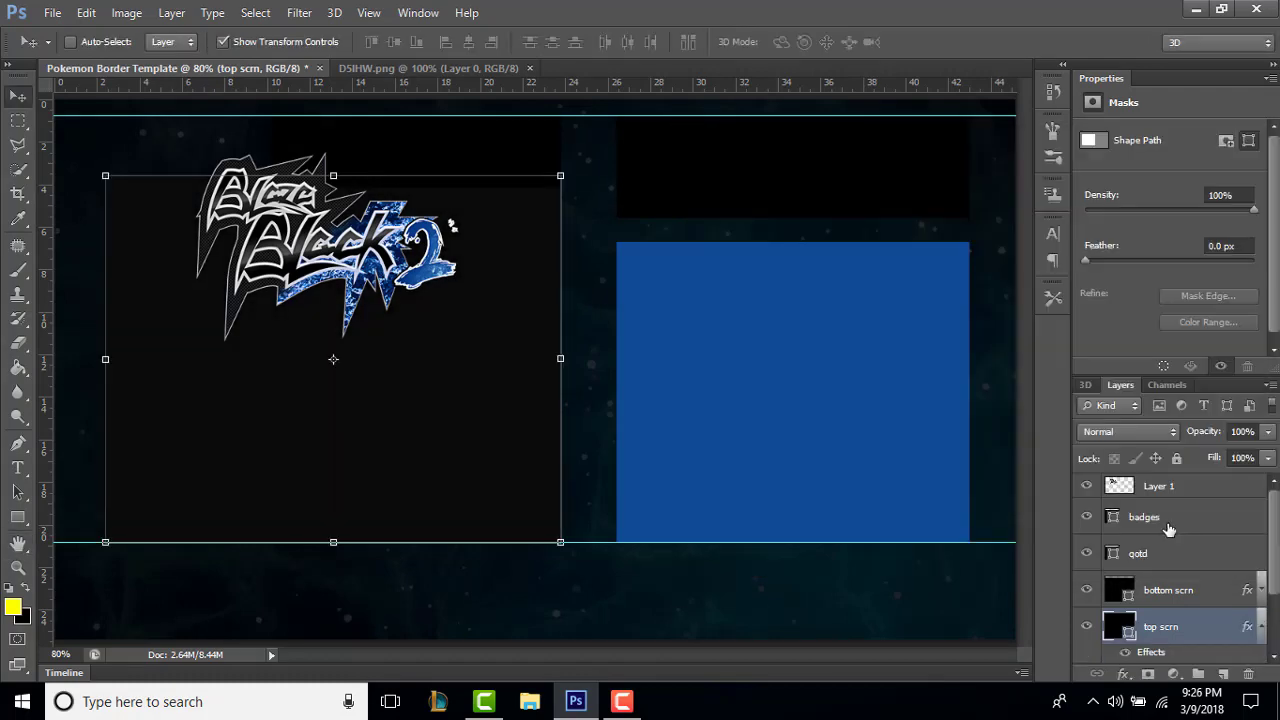
# Paste the copied layer style onto the badges layer.
pyautogui.click(1167, 523)
pyautogui.rightClick(1167, 523)
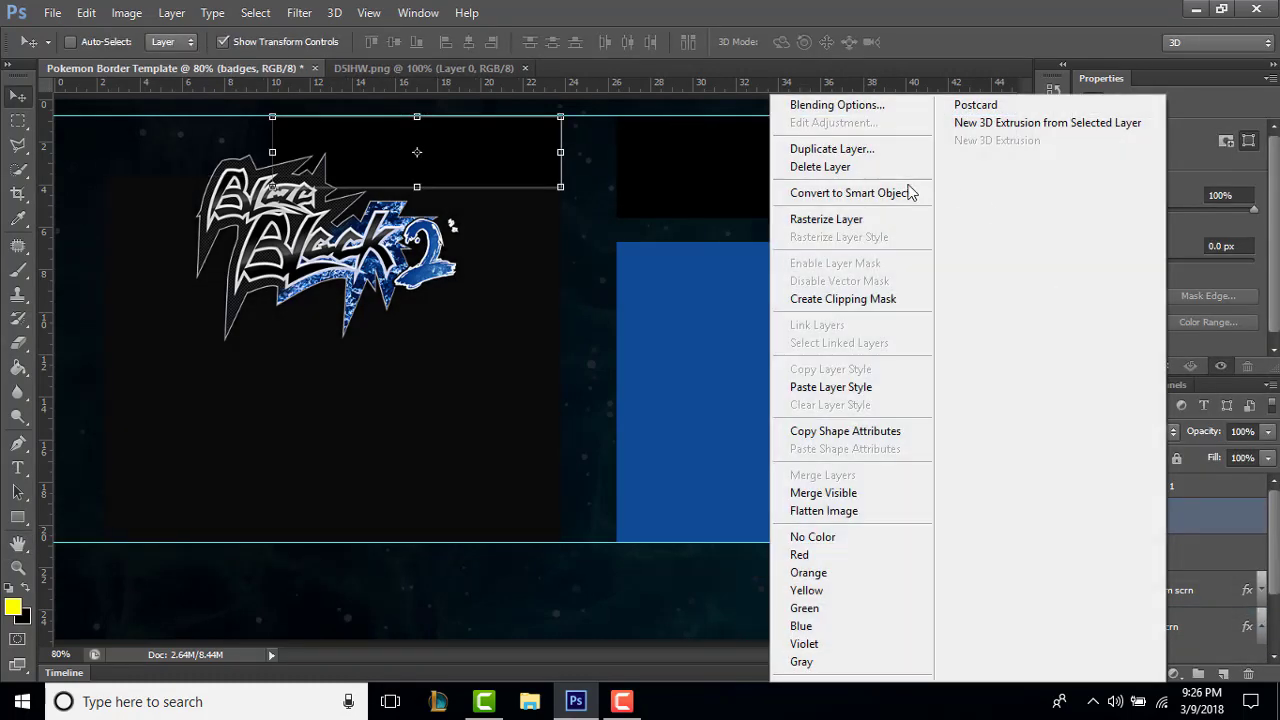
pyautogui.click(869, 392)
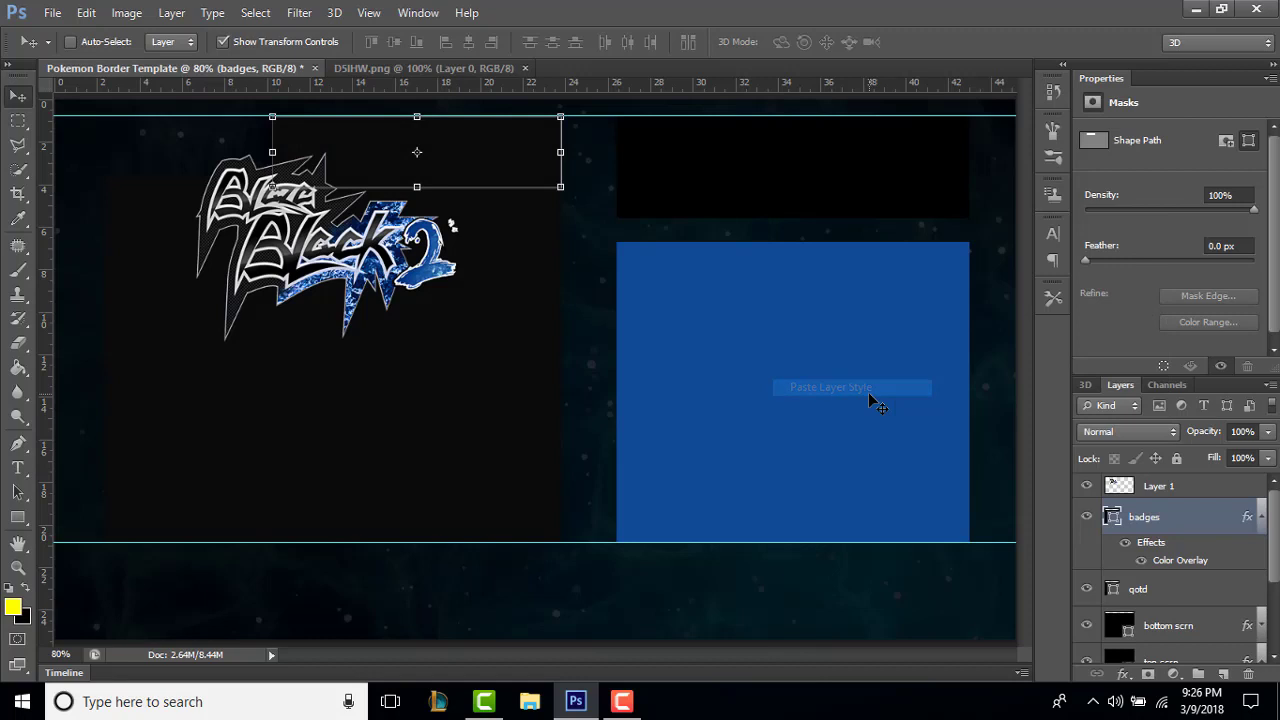
# Move the Black 2 logo right and down over the top screen box.
pyautogui.click(19, 122)
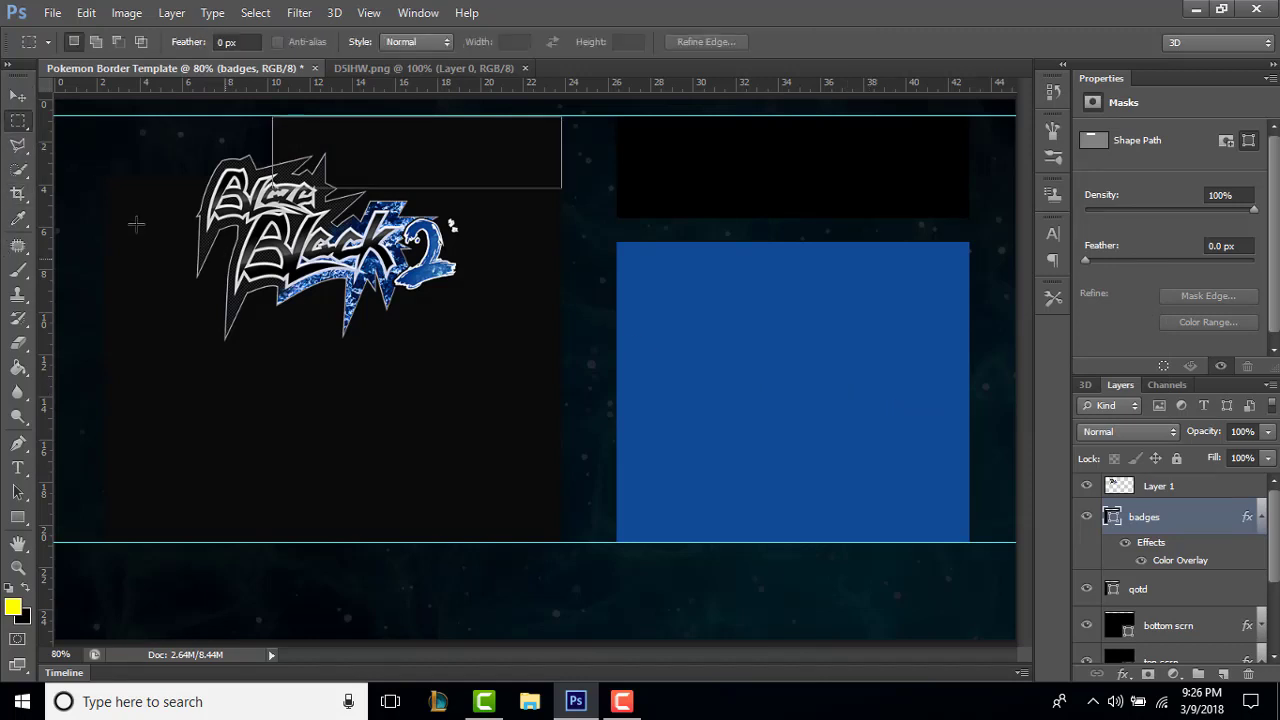
pyautogui.click(1186, 489)
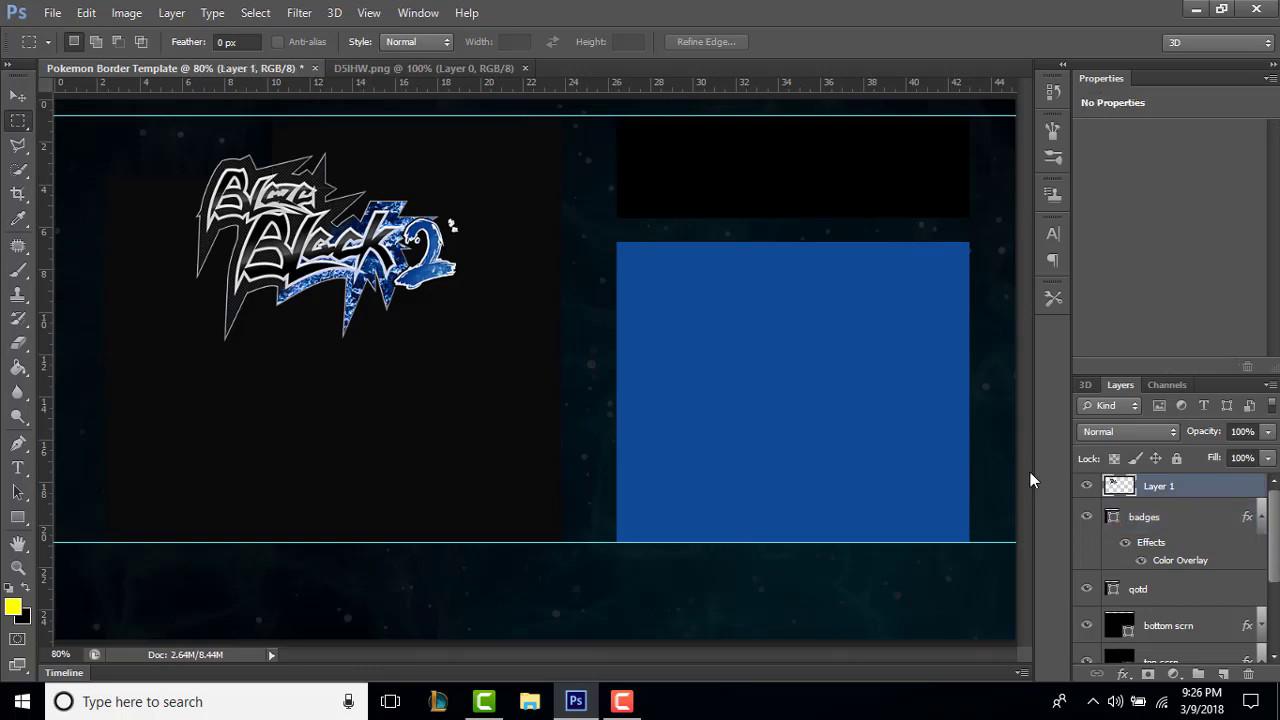
pyautogui.click(18, 95)
pyautogui.moveTo(322, 250); pyautogui.dragTo(266, 229)
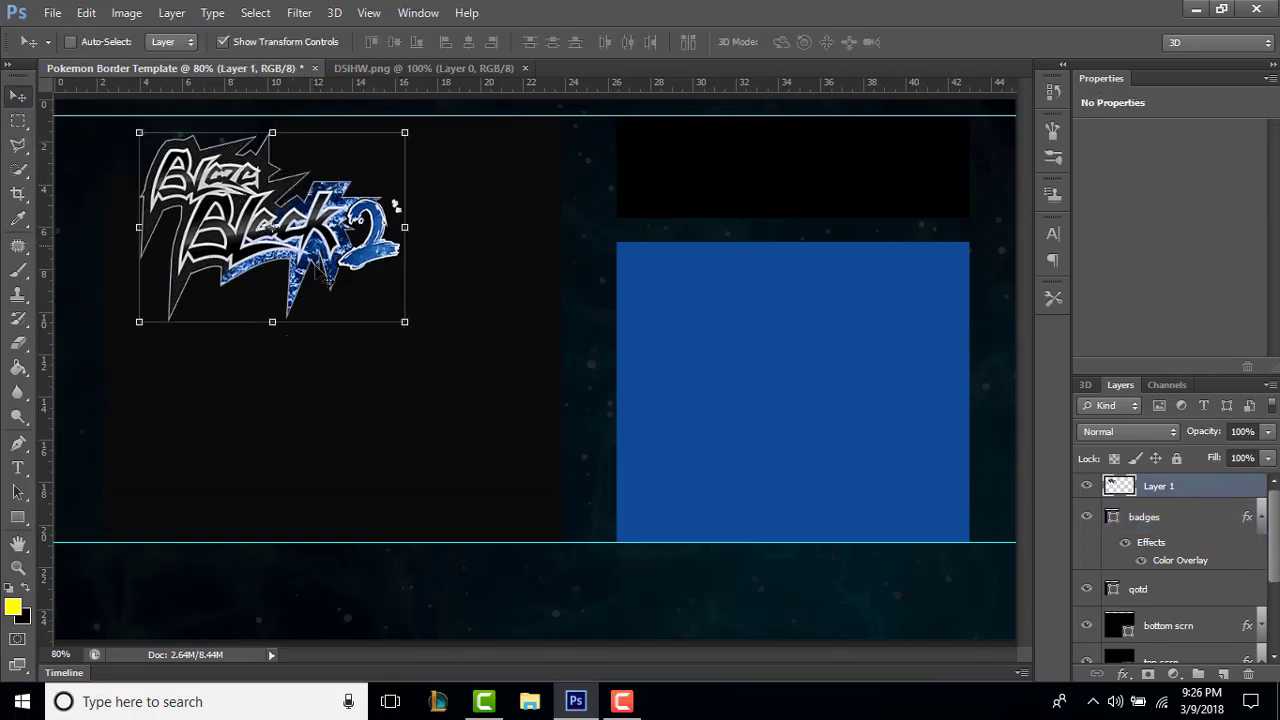
pyautogui.moveTo(352, 263); pyautogui.dragTo(509, 355)
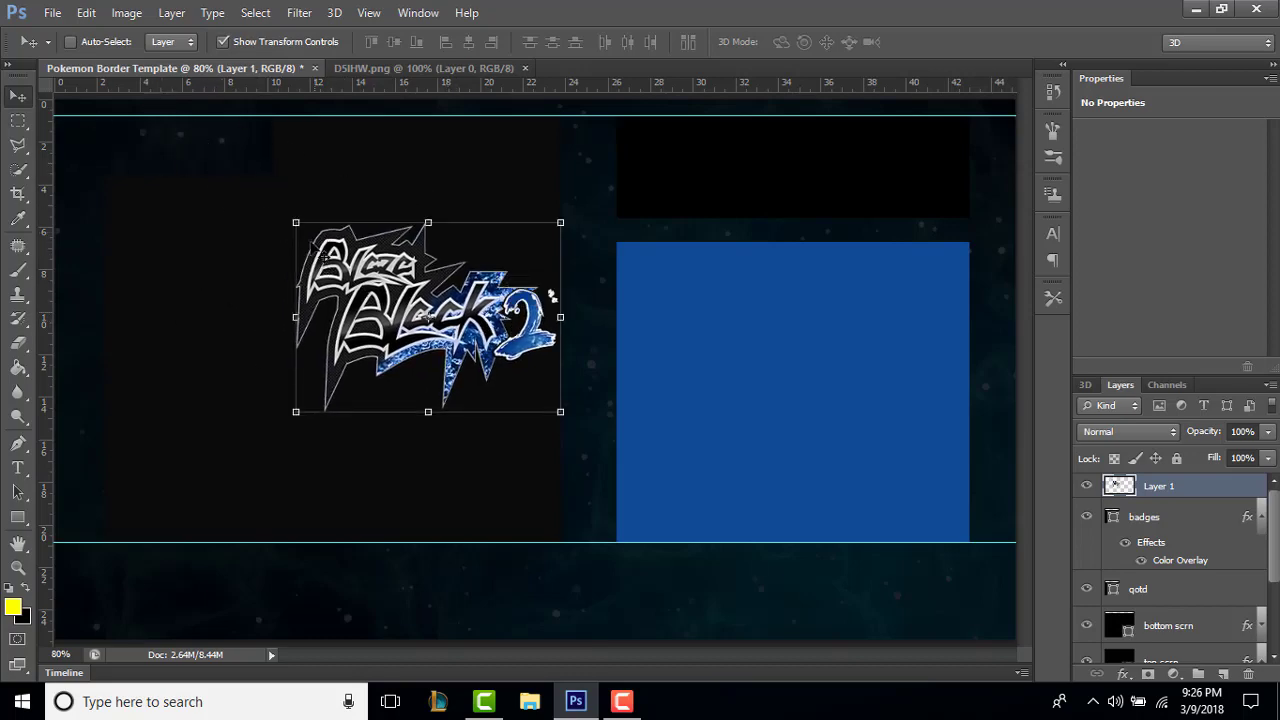
pyautogui.click(50, 12)
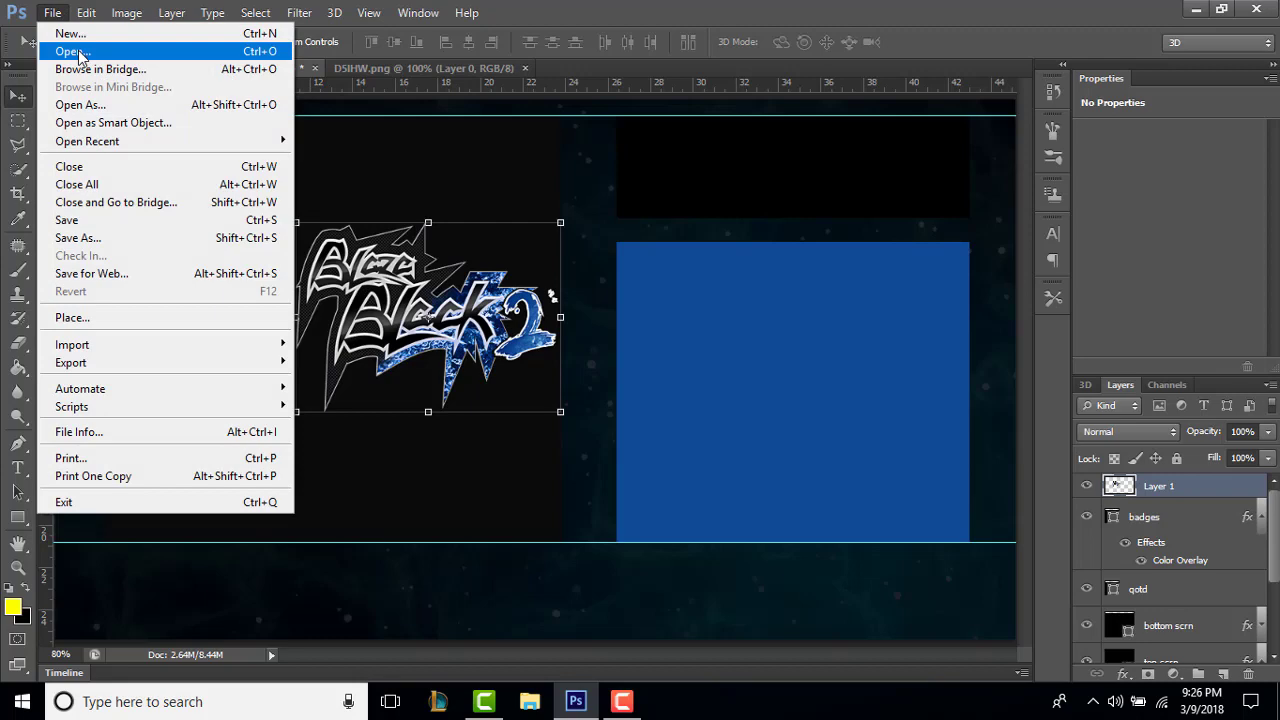
# Open the pokemon hg border.psd file from the Desktop.
pyautogui.click(60, 48)
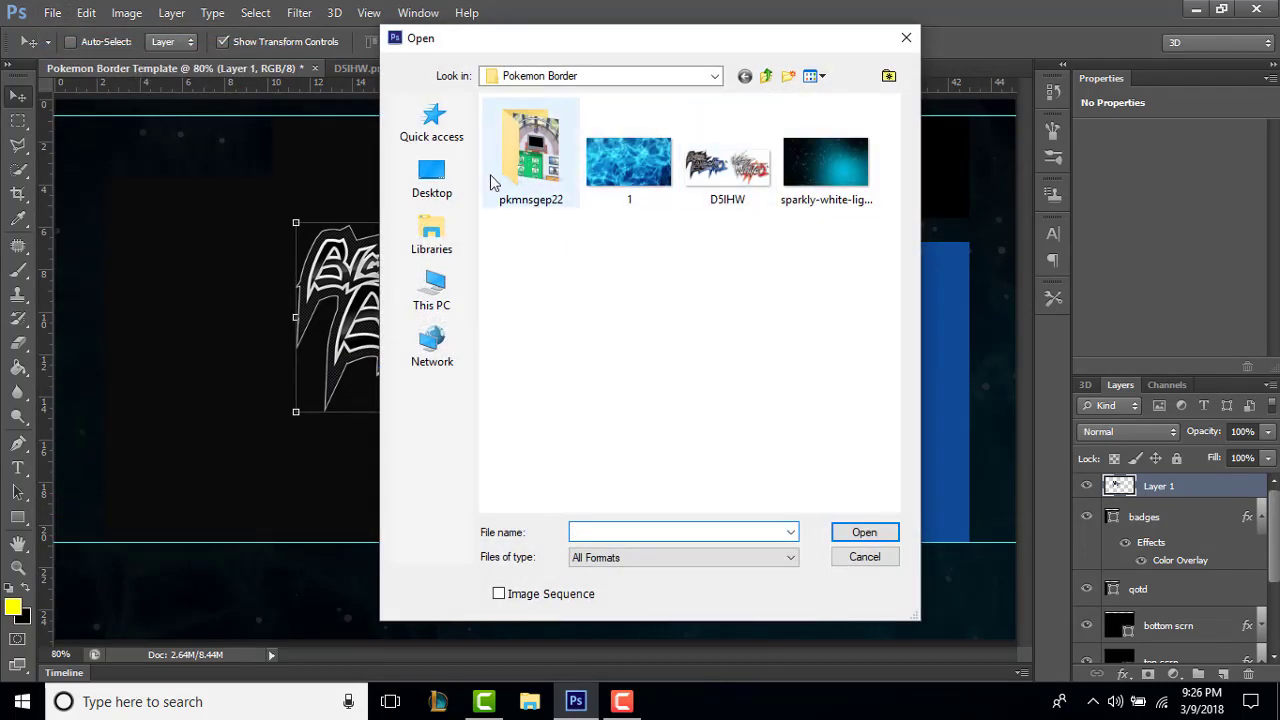
pyautogui.click(428, 190)
pyautogui.scroll(-5, 603, 374)
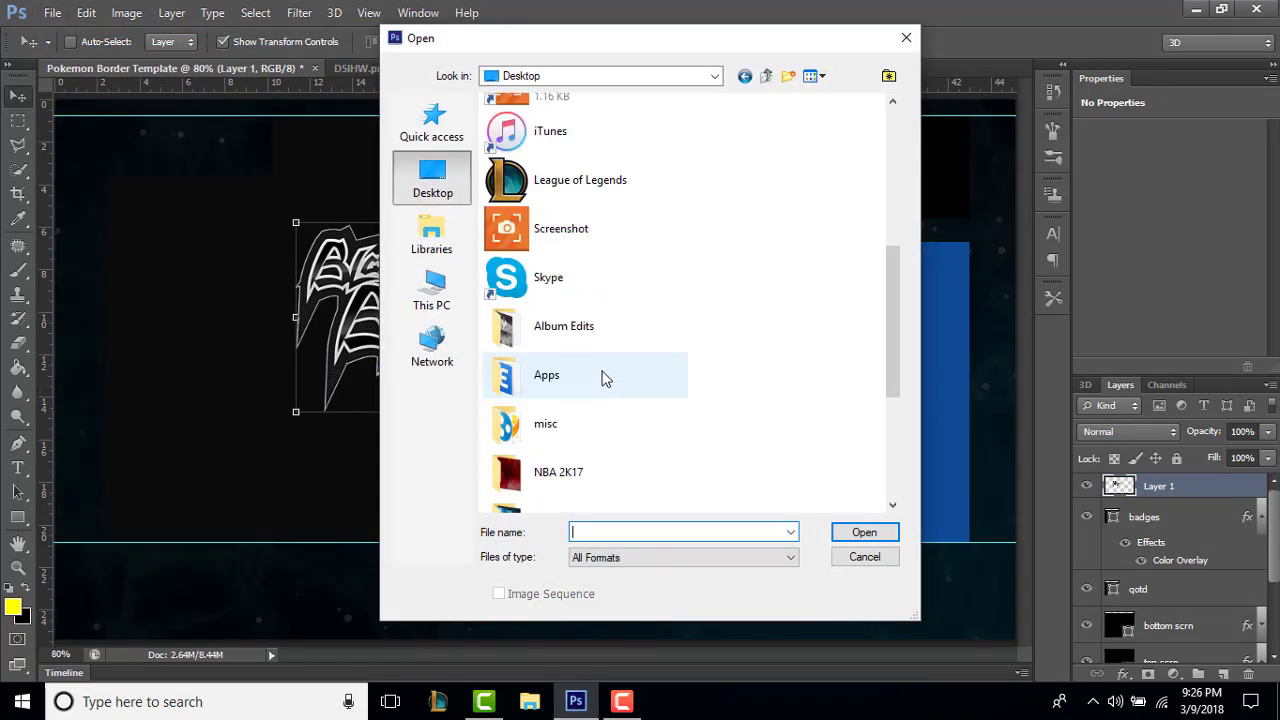
pyautogui.scroll(-3, 615, 403)
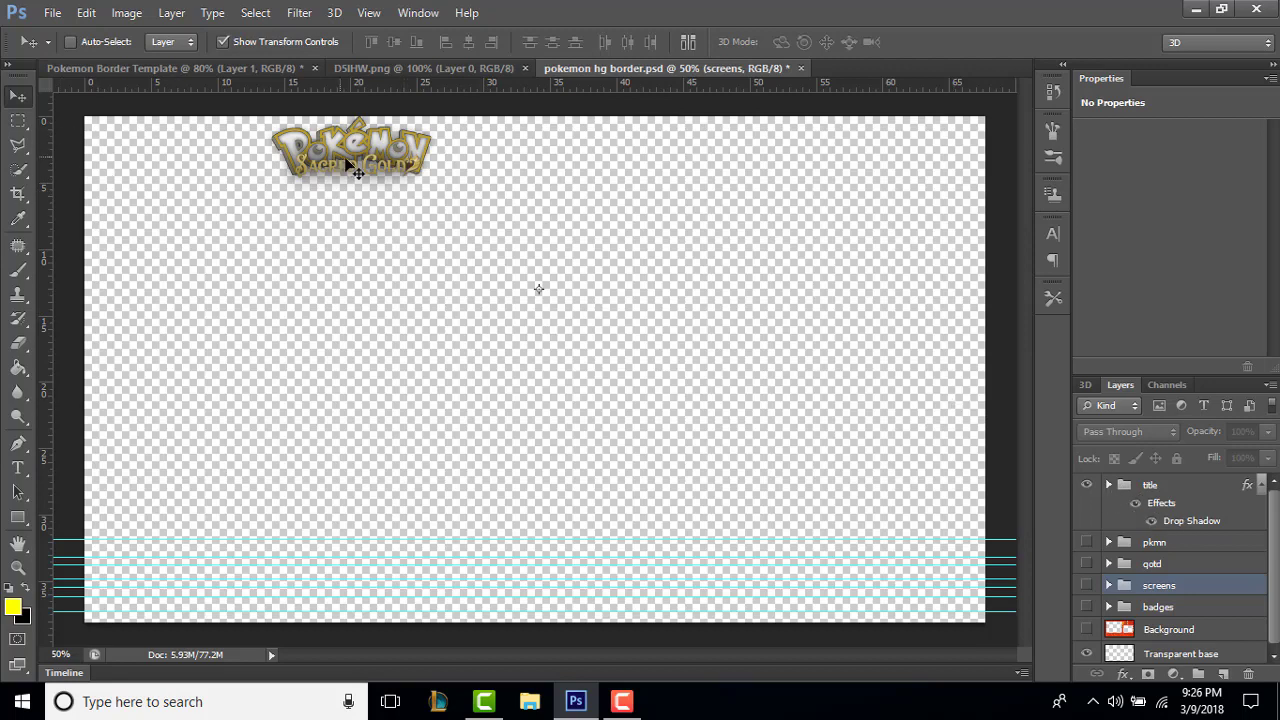
# Duplicate the title group into the Pokemon Border Template document.
pyautogui.click(1172, 486)
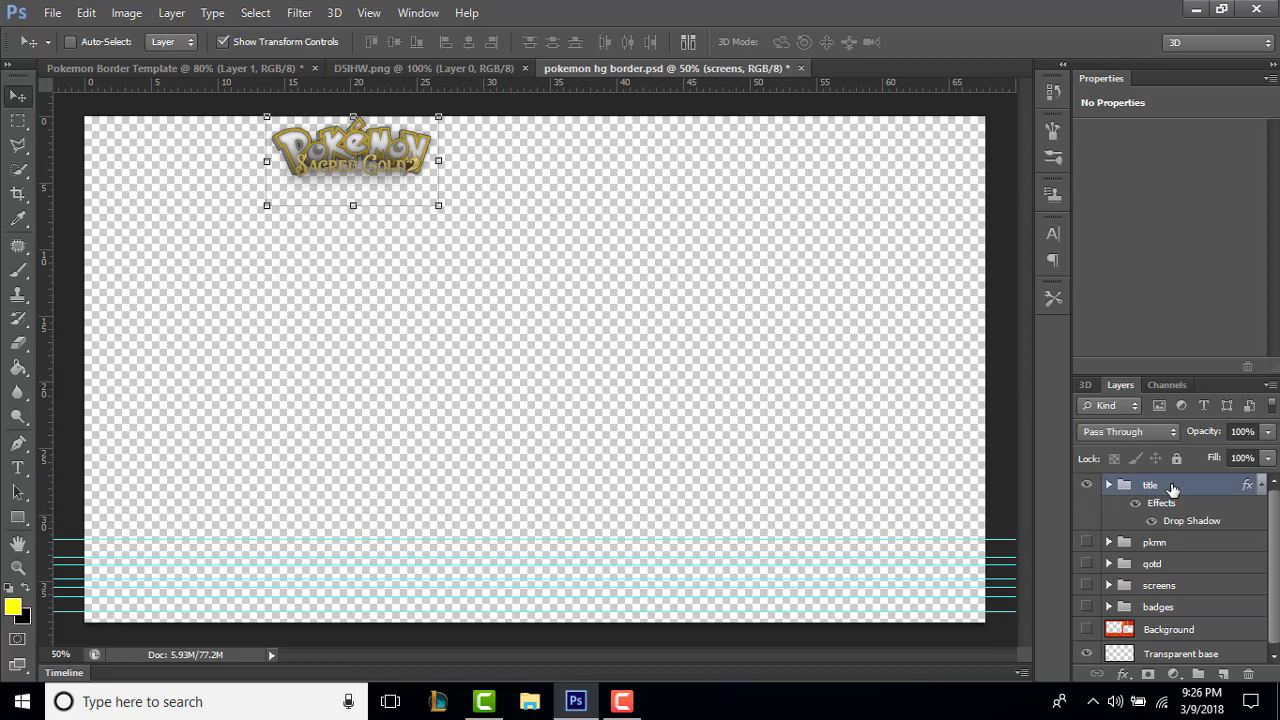
pyautogui.rightClick(1172, 486)
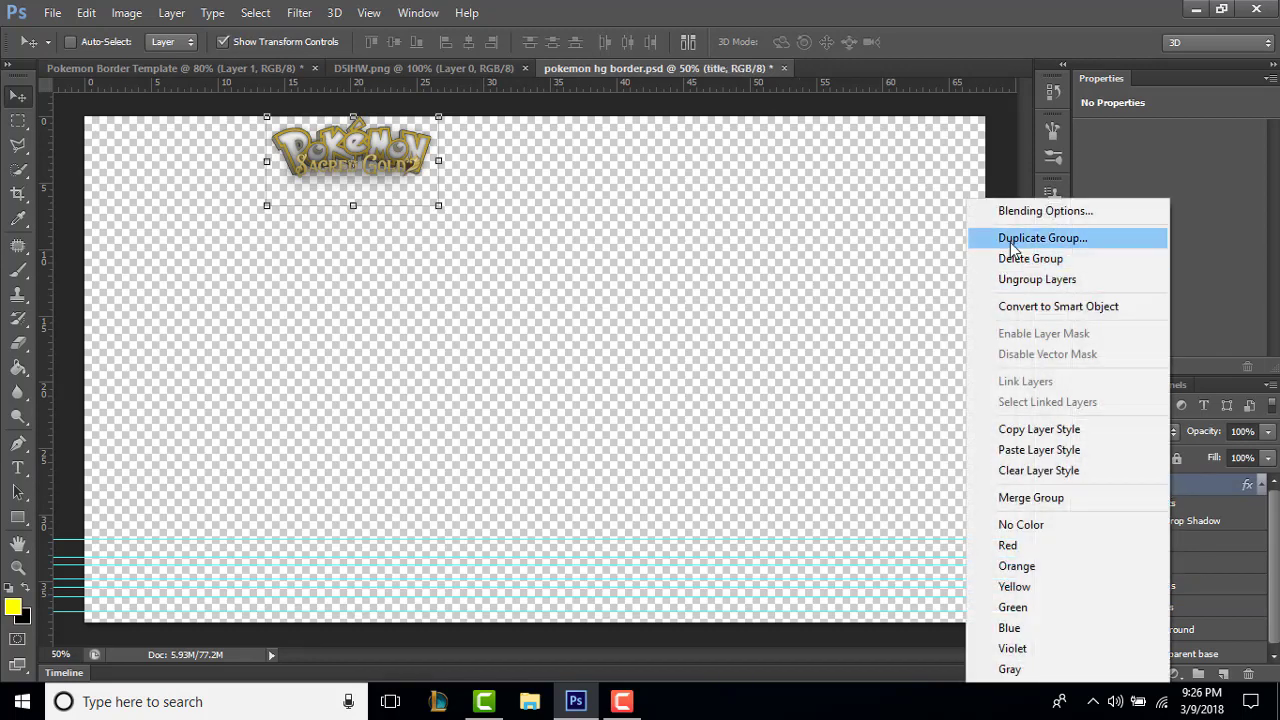
pyautogui.click(1060, 237)
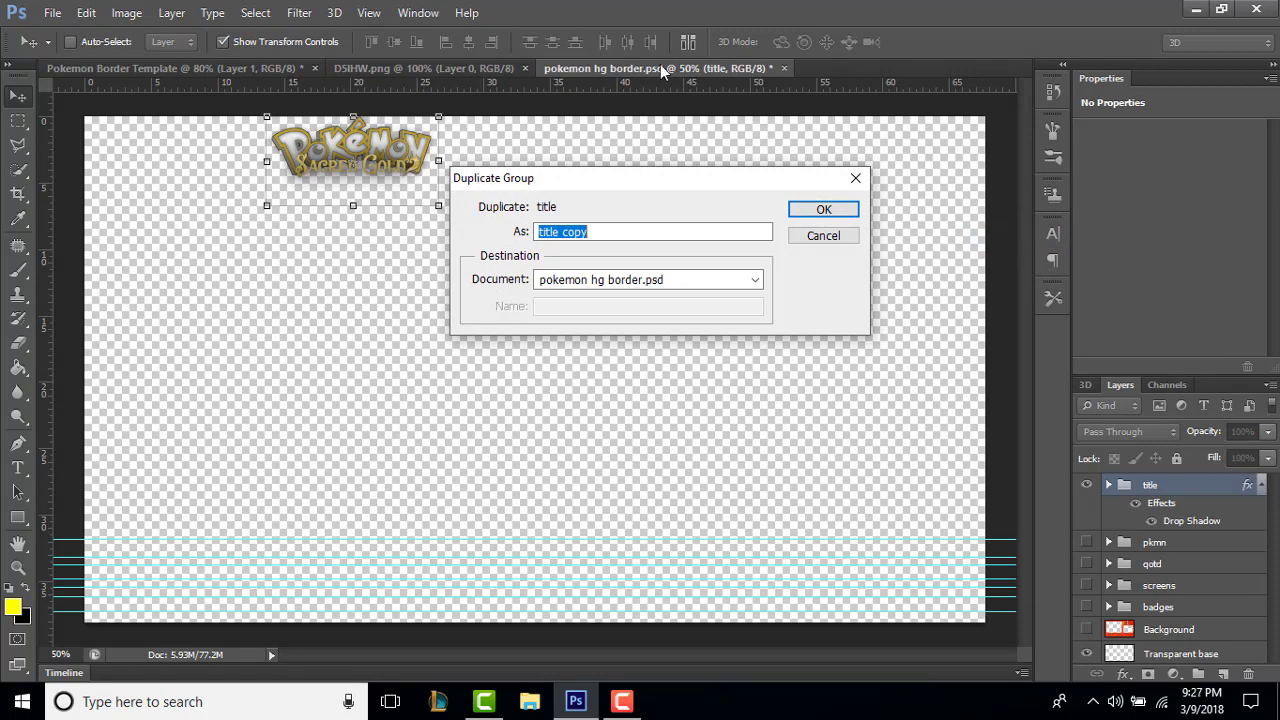
pyautogui.click(575, 290)
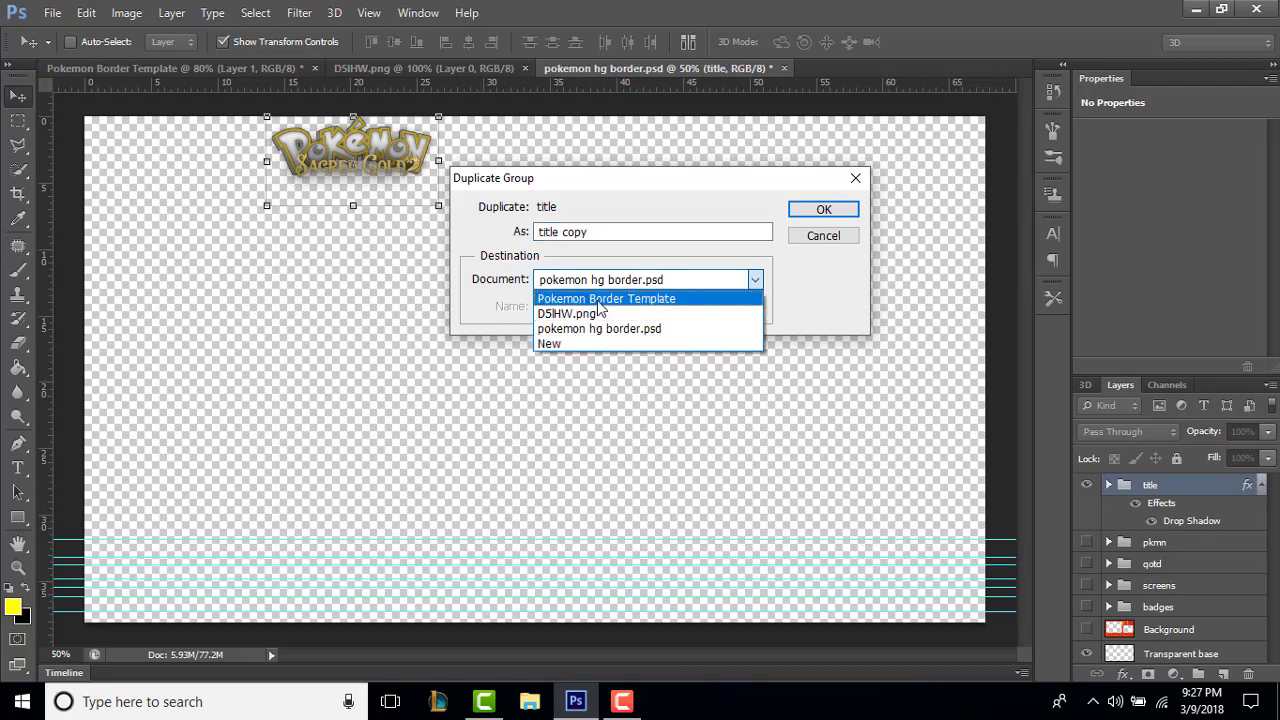
pyautogui.click(600, 299)
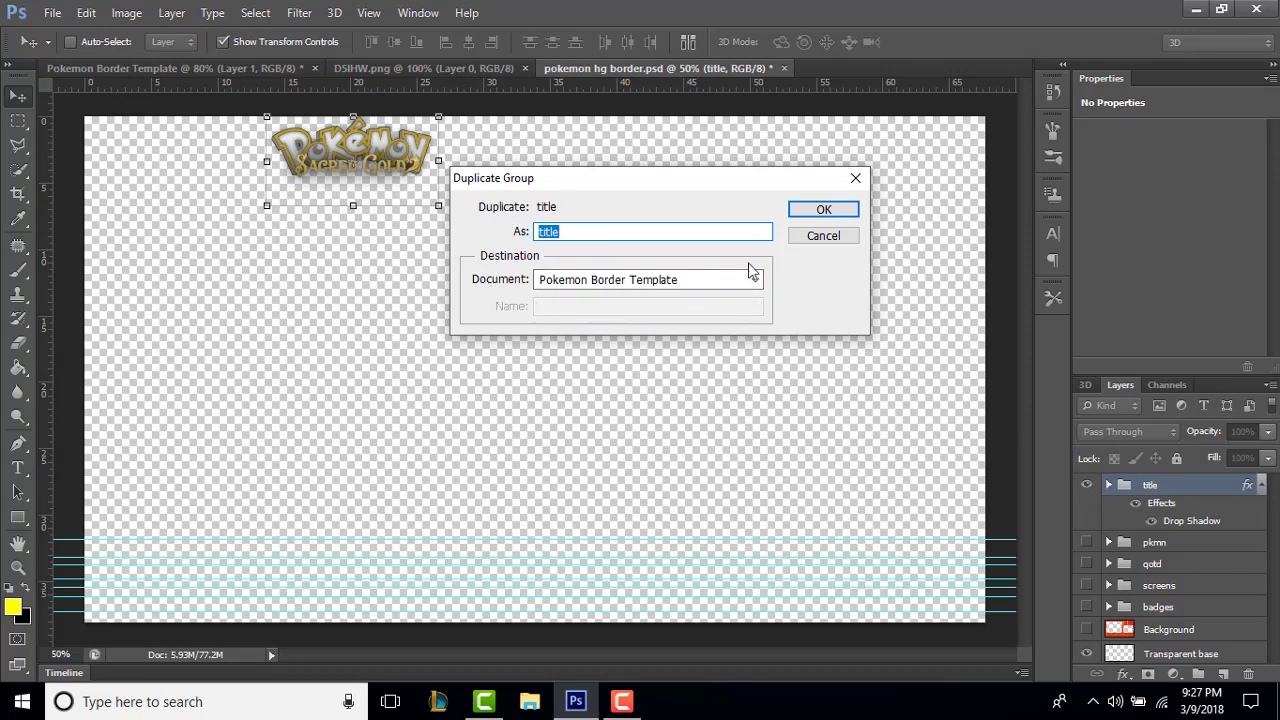
pyautogui.click(823, 210)
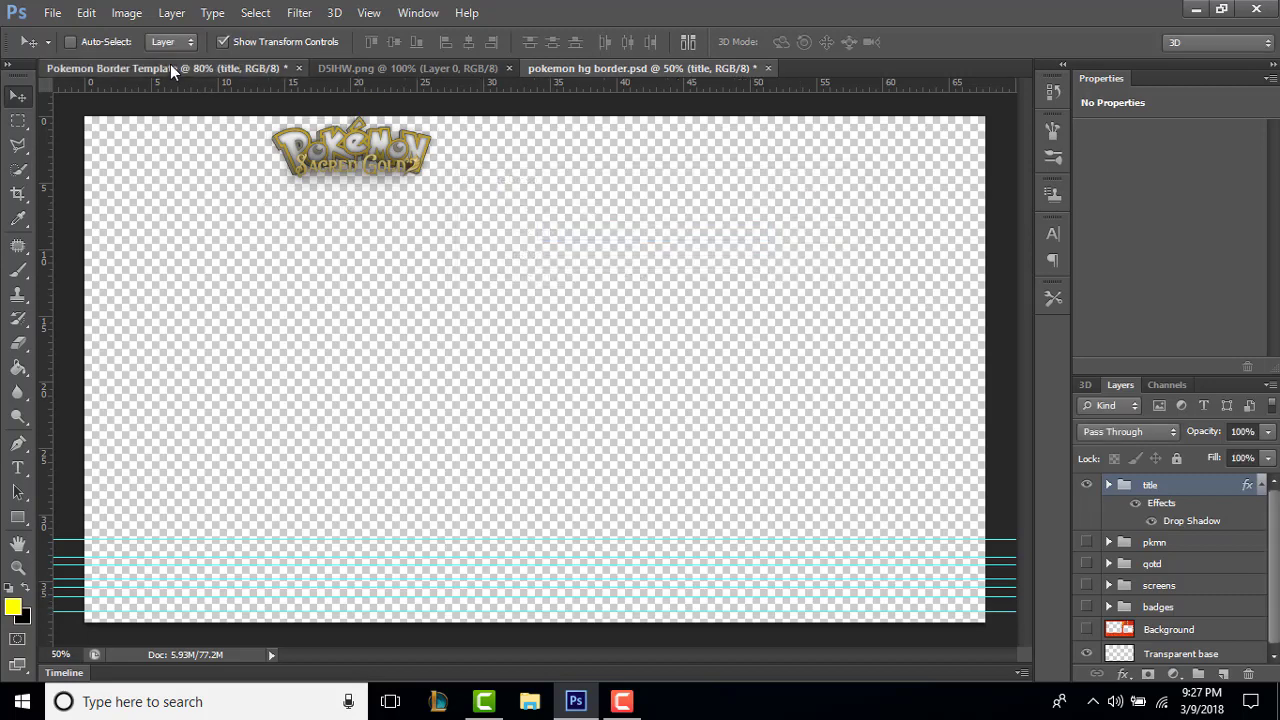
# In the template, hide the Sacred Gold layers and move the Pokémon logo left.
pyautogui.click(170, 66)
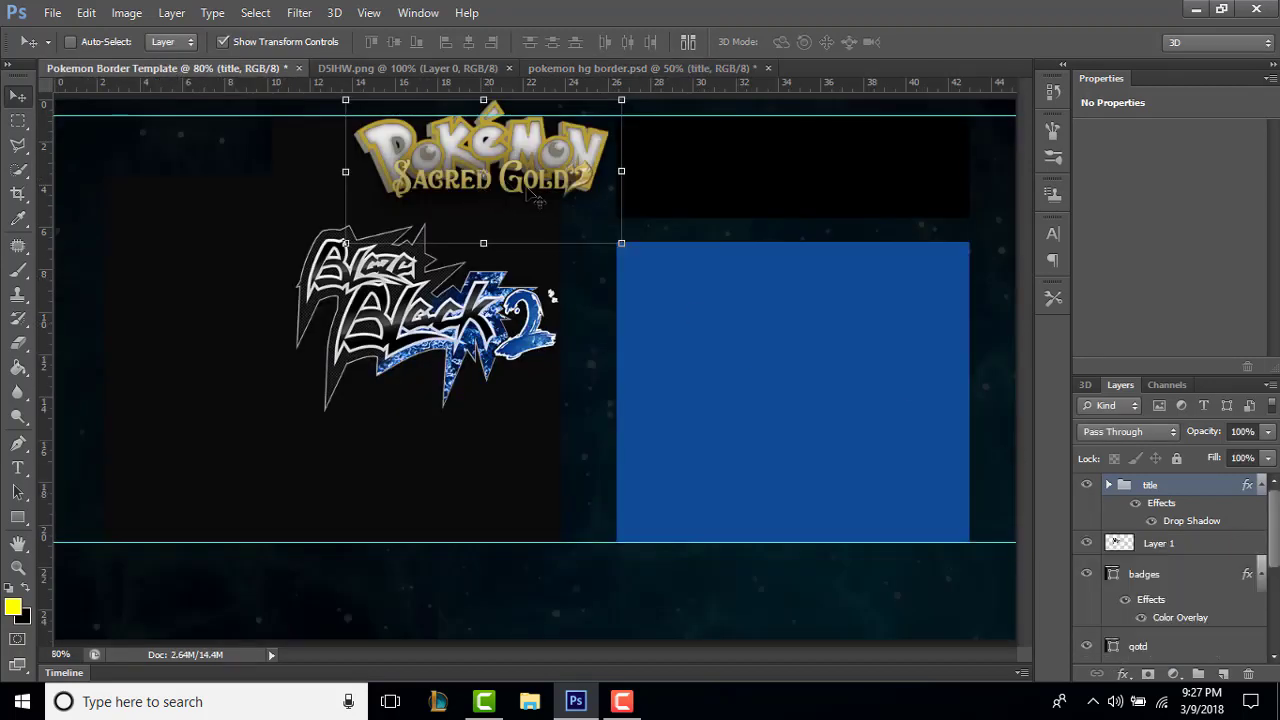
pyautogui.click(1108, 484)
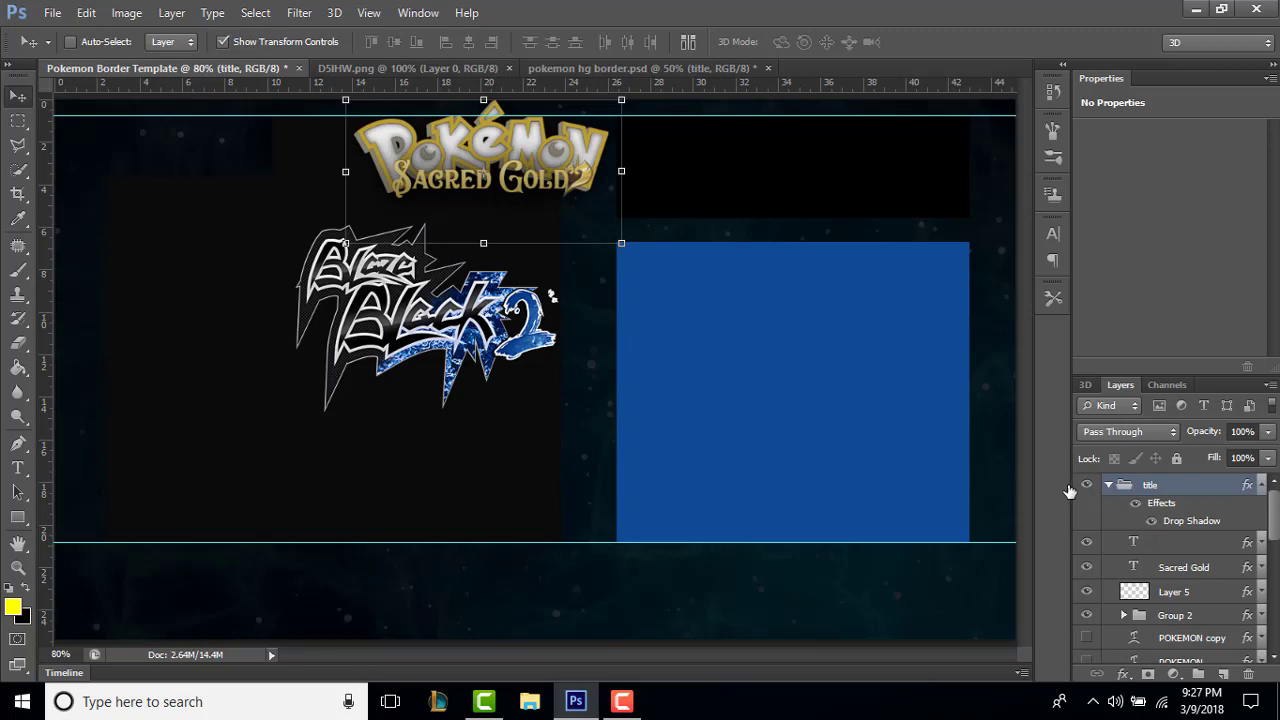
pyautogui.moveTo(1087, 545); pyautogui.dragTo(1086, 602)
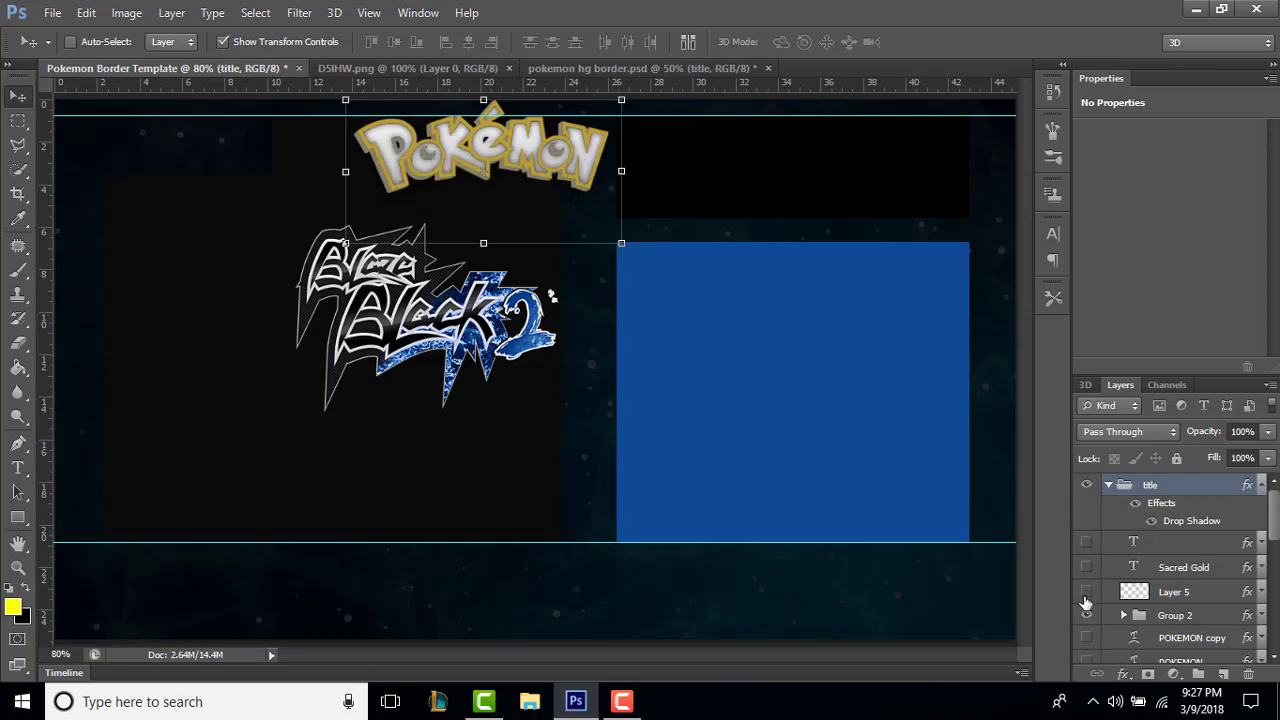
pyautogui.click(1262, 487)
pyautogui.moveTo(434, 176); pyautogui.dragTo(325, 217)
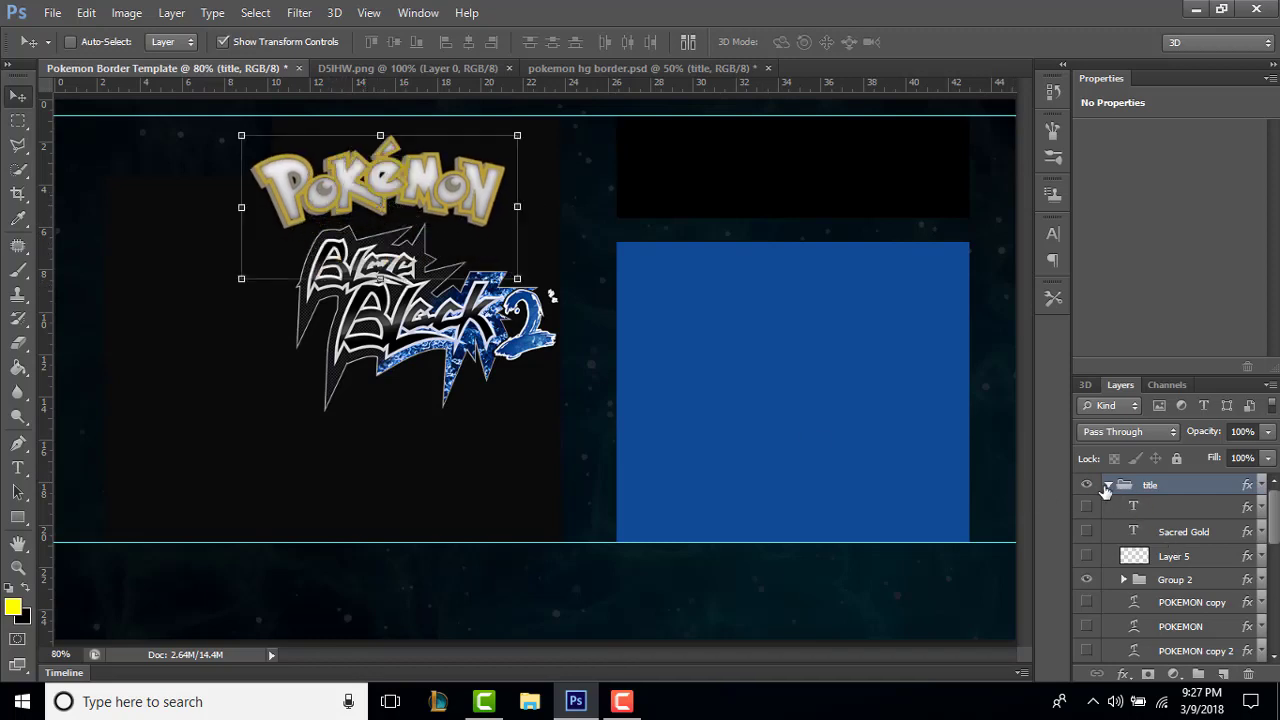
pyautogui.click(1108, 485)
# Put Layer 1 above title and shrink the Black 2 logo to about 40% top-left.
pyautogui.moveTo(1150, 507); pyautogui.dragTo(1150, 482)
pyautogui.moveTo(420, 320); pyautogui.dragTo(397, 300)
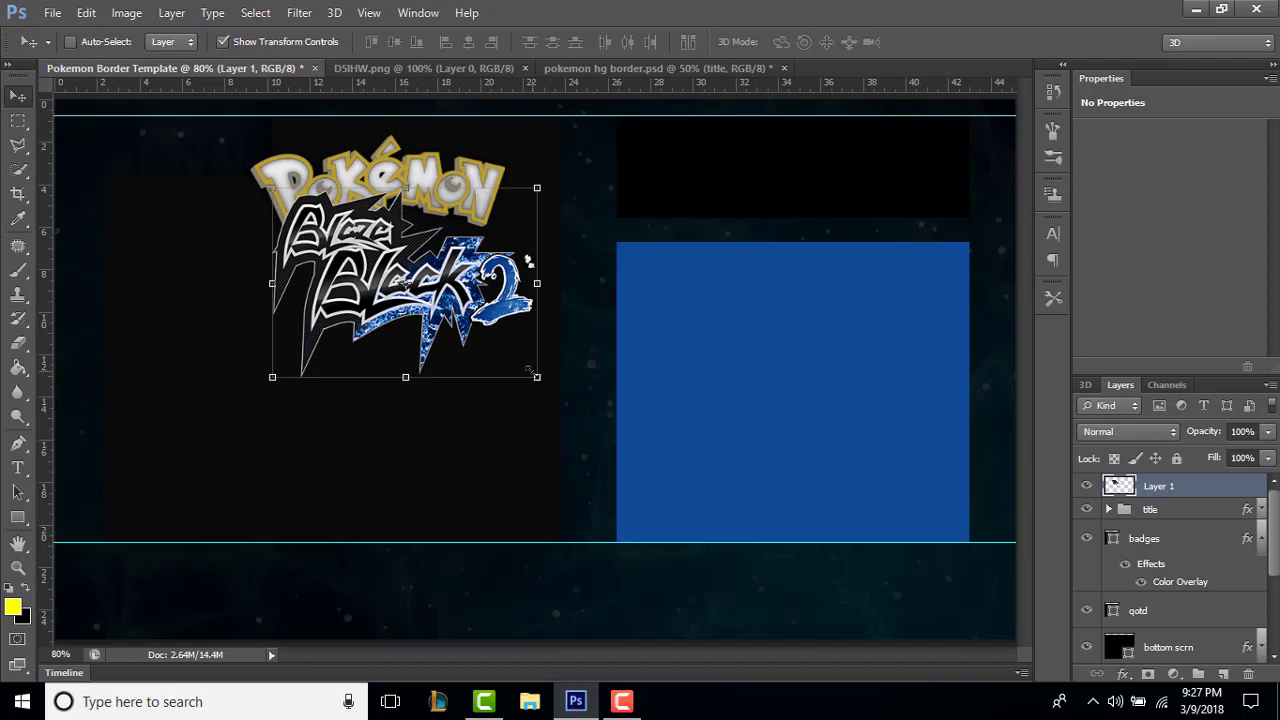
pyautogui.moveTo(543, 385); pyautogui.dragTo(478, 333)
pyautogui.moveTo(478, 188); pyautogui.dragTo(248, 150)
pyautogui.click(942, 41)
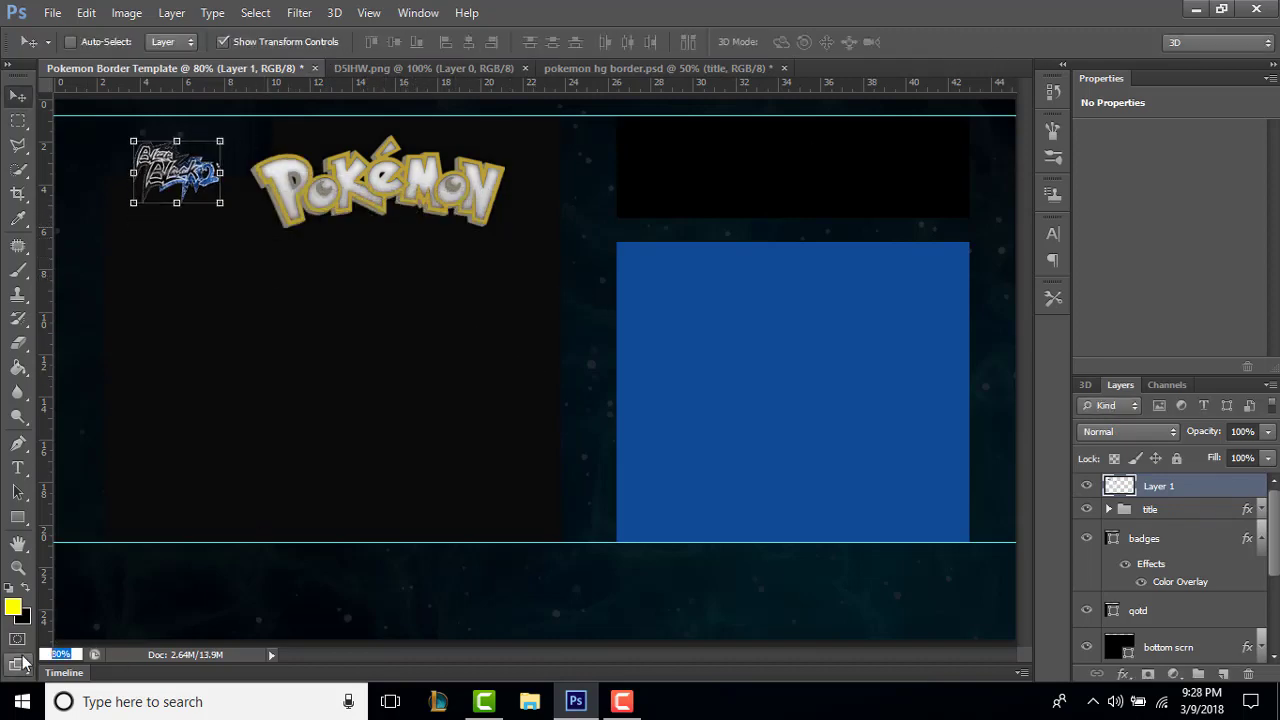
# Nudge the Black 2 logo slightly and commit its transform.
pyautogui.scroll(3, 300, 437)
pyautogui.scroll(3, 300, 437)
pyautogui.hscroll(-5, 323, 354)
pyautogui.moveTo(343, 214); pyautogui.dragTo(363, 234)
pyautogui.click(942, 41)
# Scale the Pokémon title down and place it just above the Black 2 logo.
pyautogui.click(1150, 509)
pyautogui.hotkey('ctrl', 't')
pyautogui.moveTo(914, 423); pyautogui.dragTo(802, 348)
pyautogui.moveTo(741, 283); pyautogui.dragTo(504, 233)
pyautogui.click(942, 41)
# Reposition and slightly enlarge the Black 2 logo beneath the Pokémon title.
pyautogui.moveTo(420, 275); pyautogui.dragTo(428, 226)
pyautogui.hotkey('ctrl', 't')
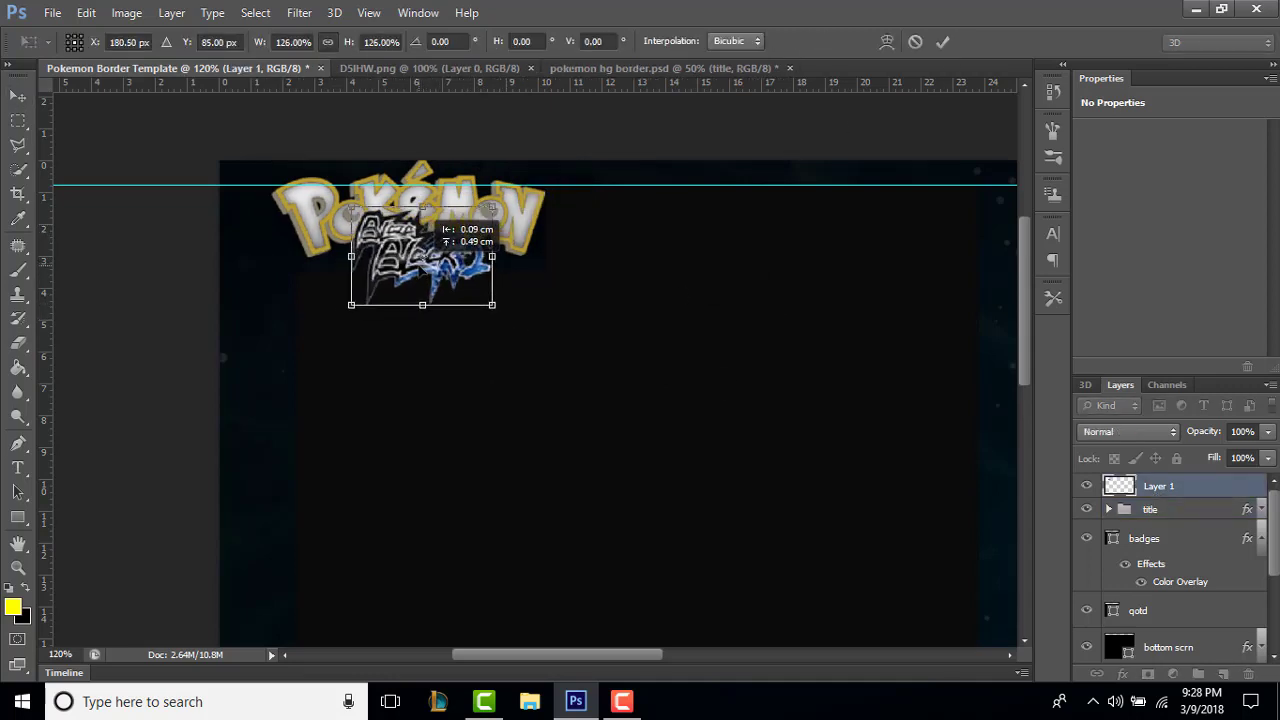
pyautogui.moveTo(499, 310); pyautogui.dragTo(499, 308)
pyautogui.press('Return')
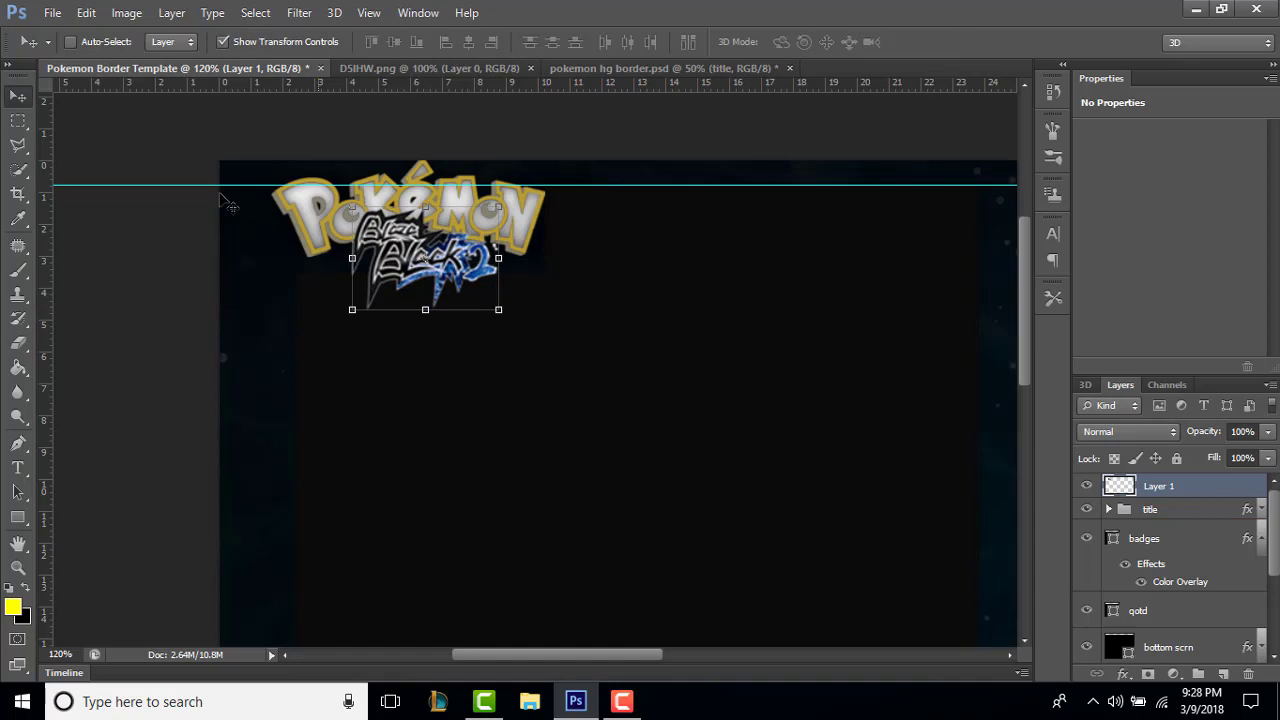
# Select the title group and expand its layer list.
pyautogui.press('m')
pyautogui.click(1150, 509)
pyautogui.click(1108, 509)
pyautogui.scroll(-2, 1180, 558)
pyautogui.scroll(-1, 1180, 558)
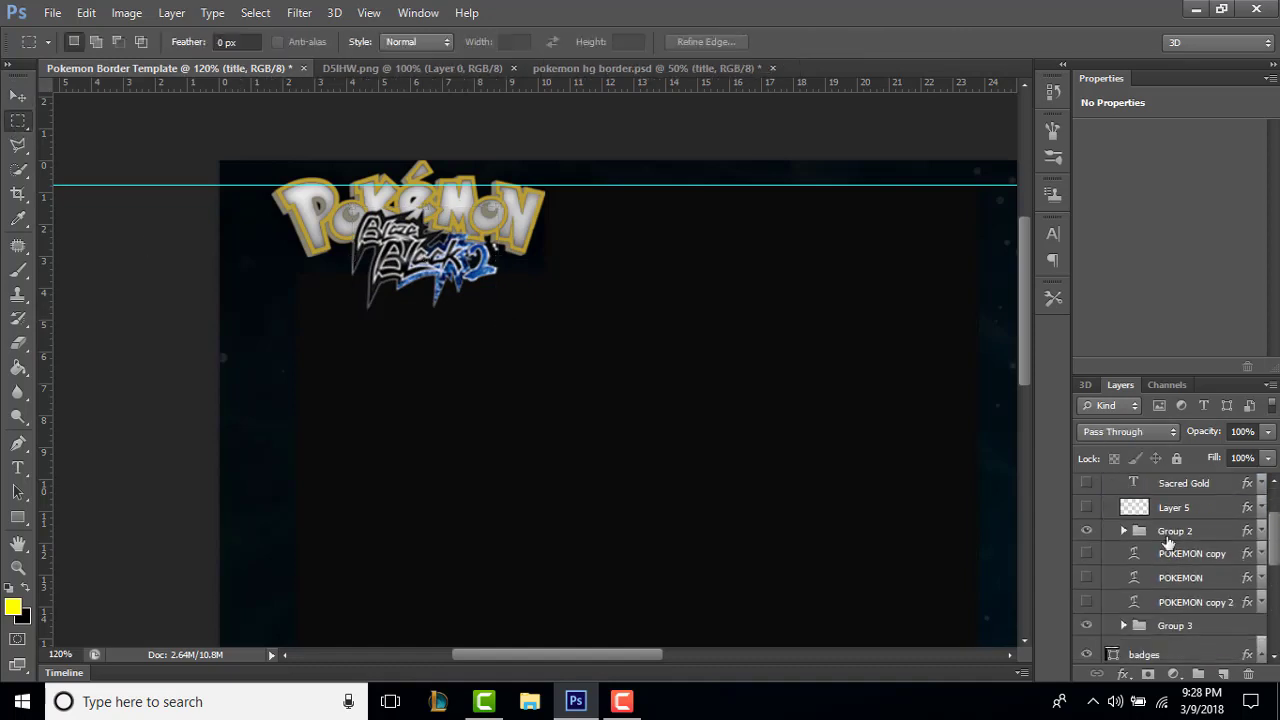
# Expand Group 2 and toggle Layers 4, 3 and 2 off and on to find the yellow outline.
pyautogui.click(1160, 533)
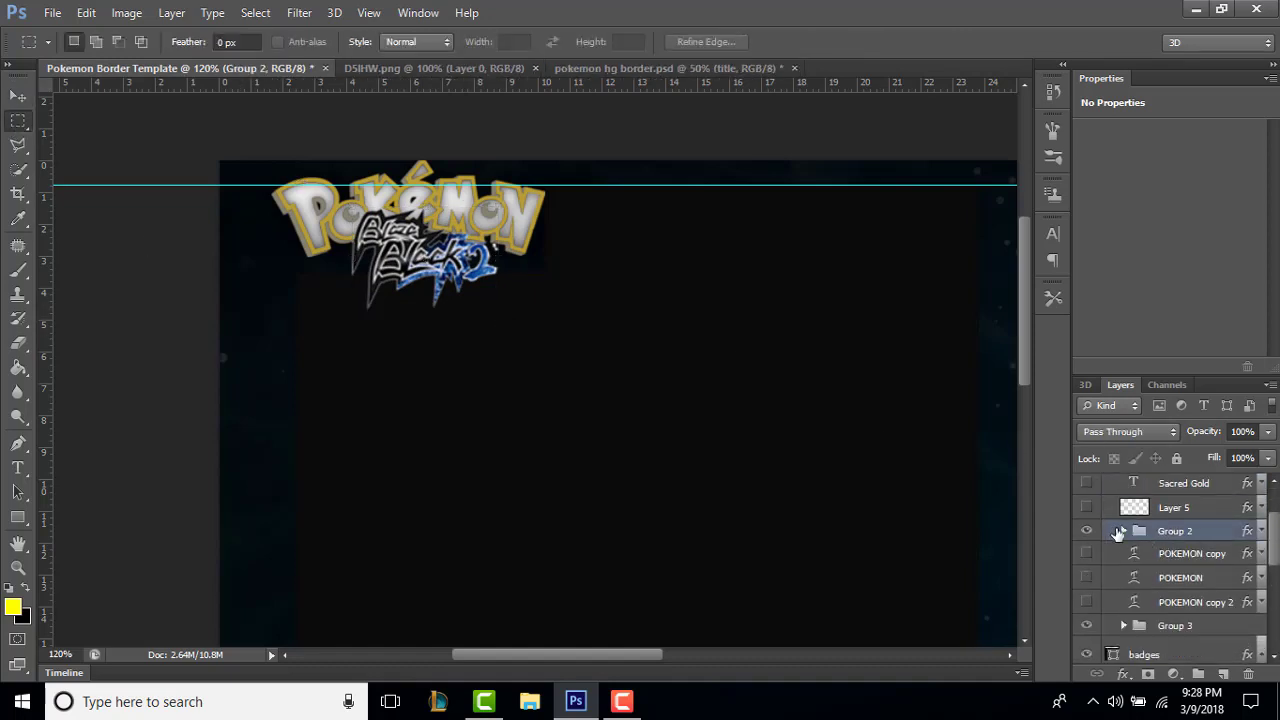
pyautogui.click(1118, 533)
pyautogui.scroll(-1, 1208, 560)
pyautogui.click(1195, 538)
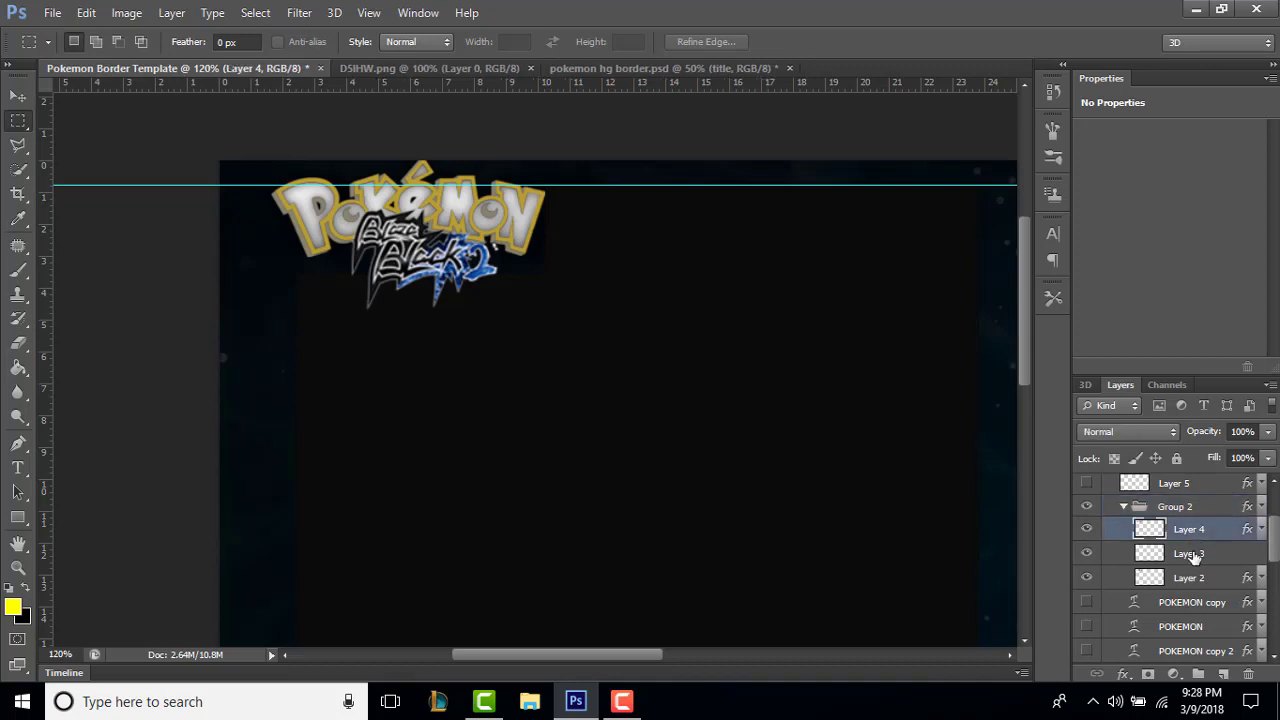
pyautogui.click(1088, 530)
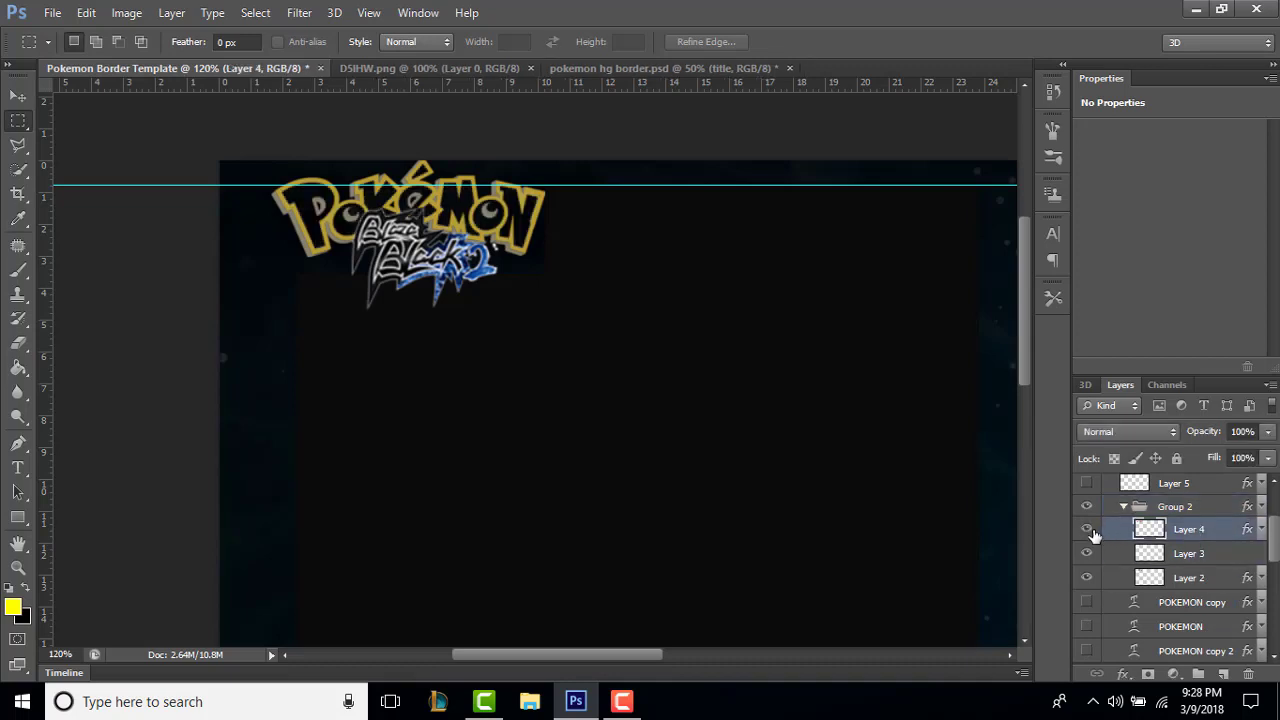
pyautogui.click(1088, 531)
pyautogui.click(1088, 554)
pyautogui.click(1088, 555)
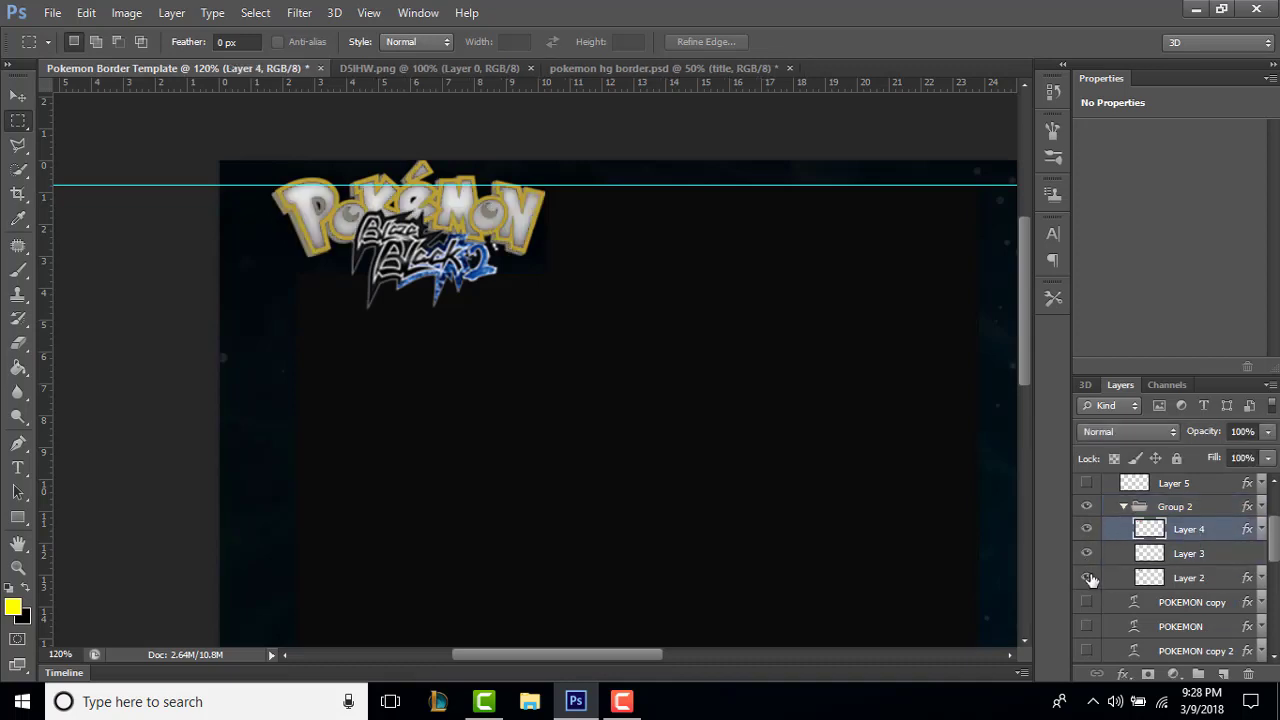
pyautogui.click(1088, 578)
pyautogui.click(1088, 578)
# Give Layer 2 a Color Overlay using blue sampled from the Black 2 logo.
pyautogui.click(1200, 580)
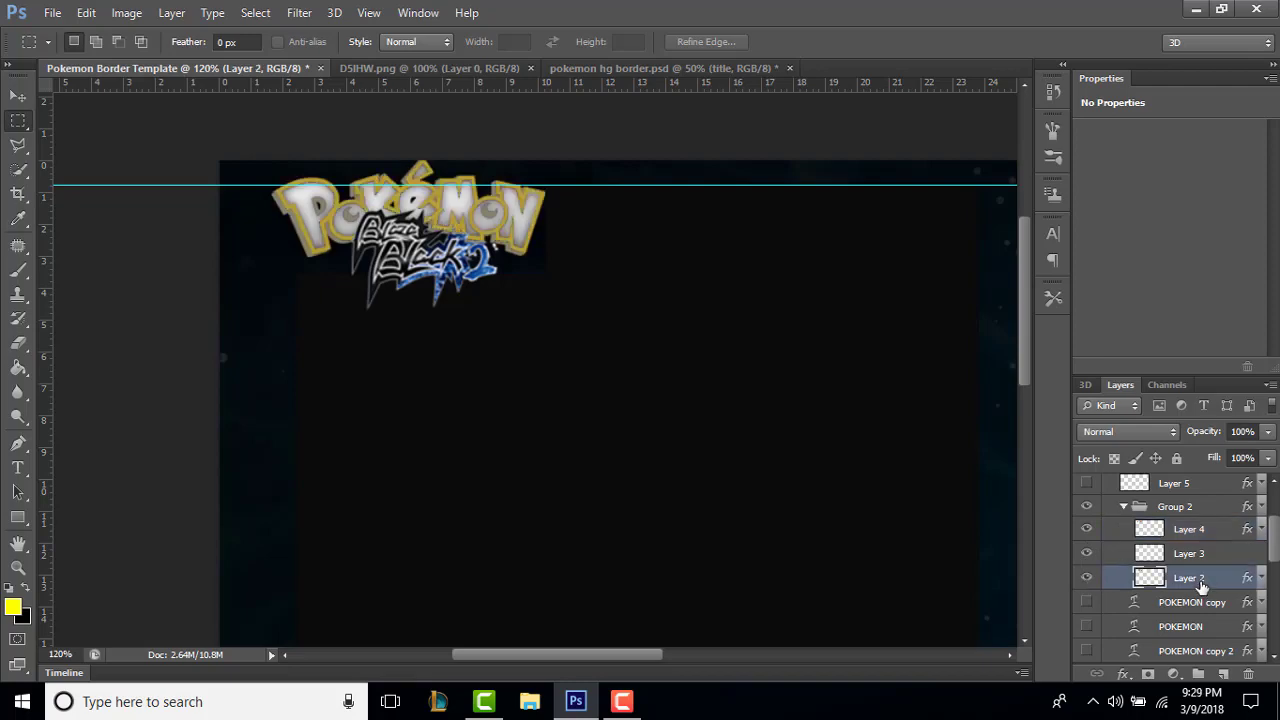
pyautogui.rightClick(1200, 580)
pyautogui.click(870, 106)
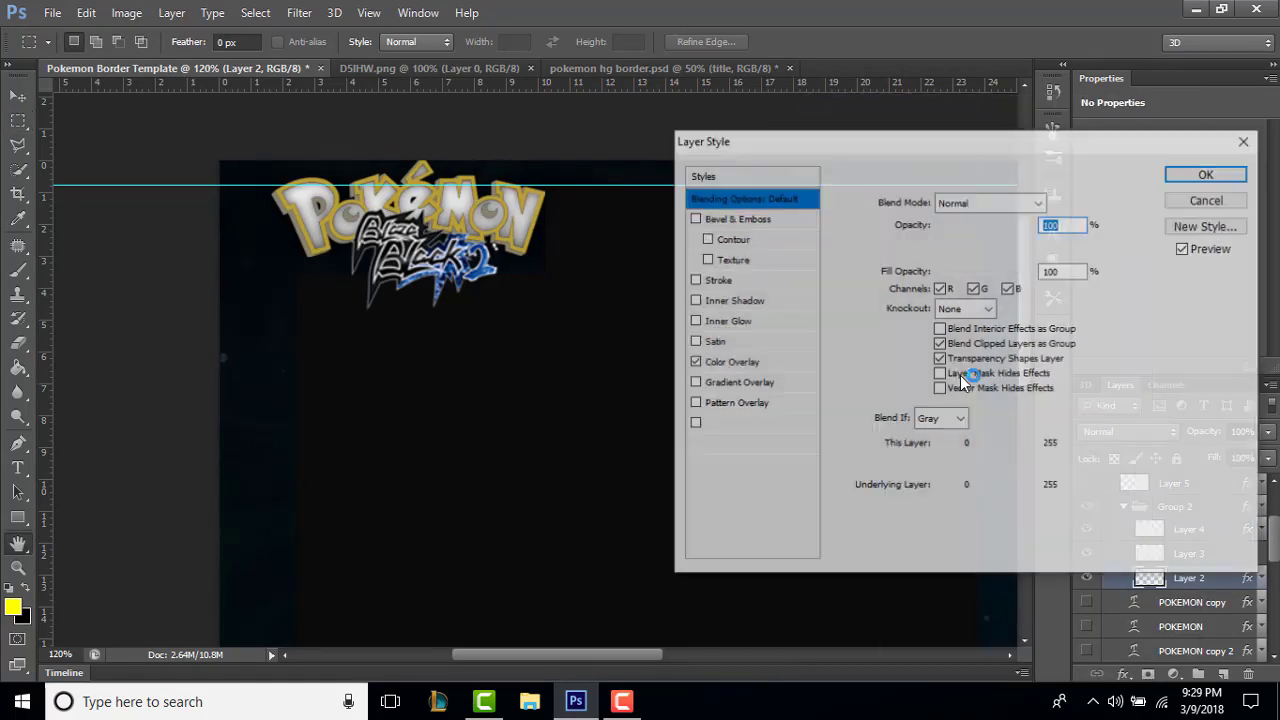
pyautogui.click(735, 361)
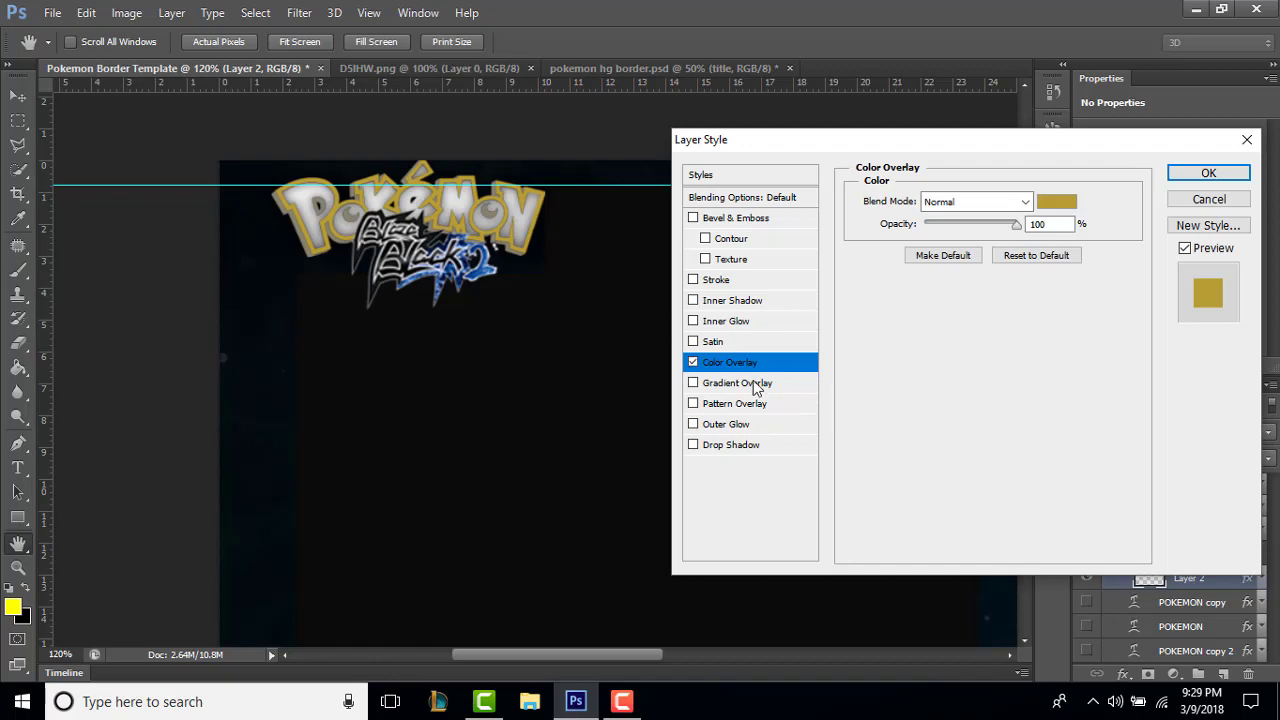
pyautogui.click(1068, 204)
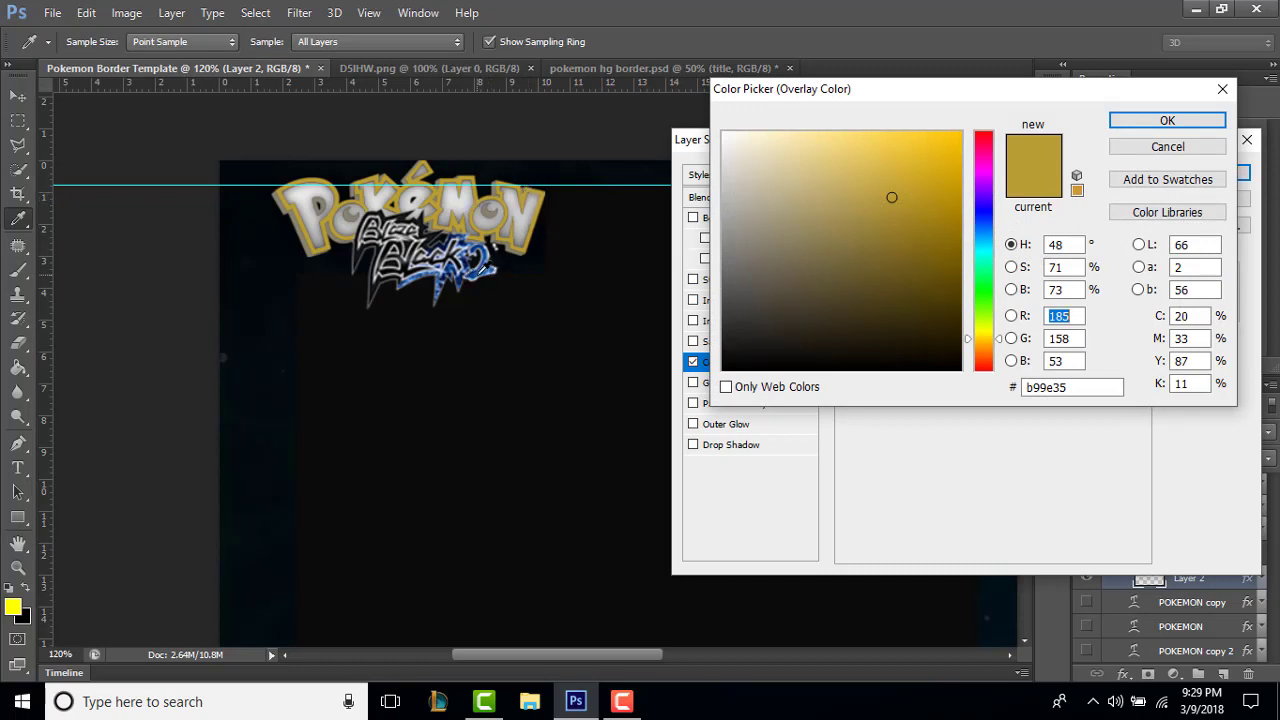
pyautogui.click(470, 272)
pyautogui.click(476, 274)
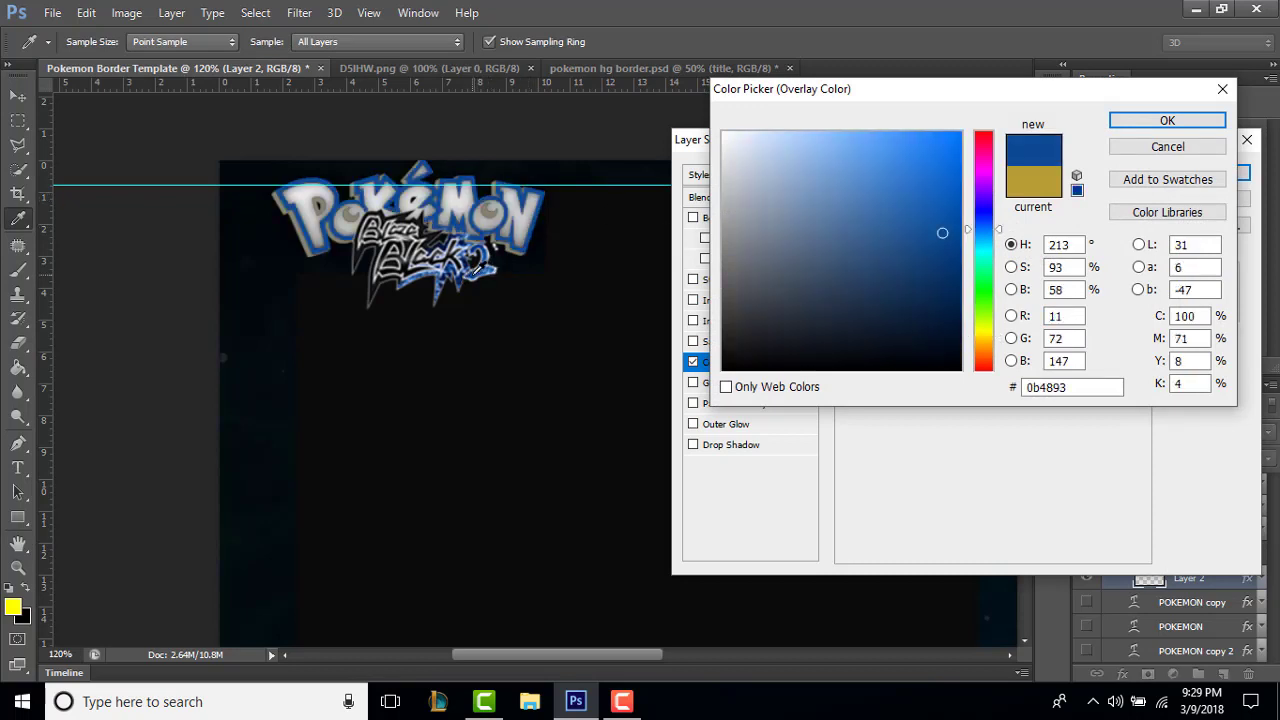
pyautogui.click(446, 272)
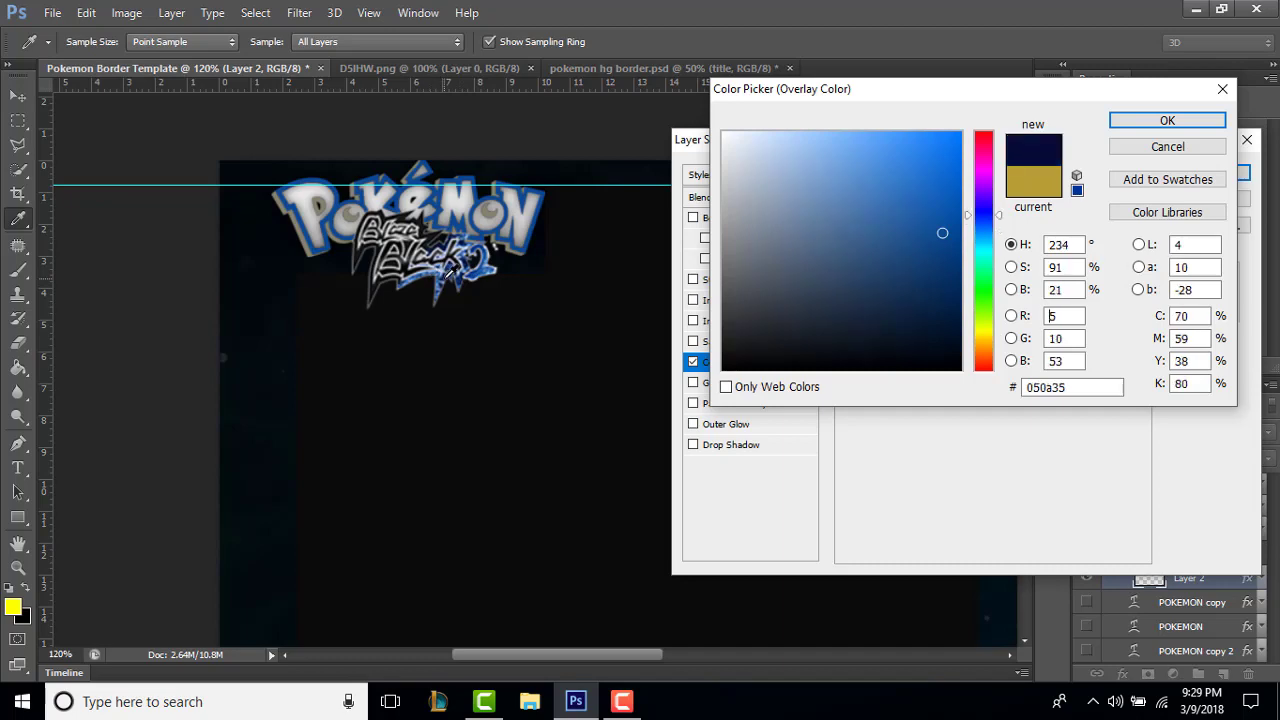
pyautogui.click(450, 272)
pyautogui.click(1167, 120)
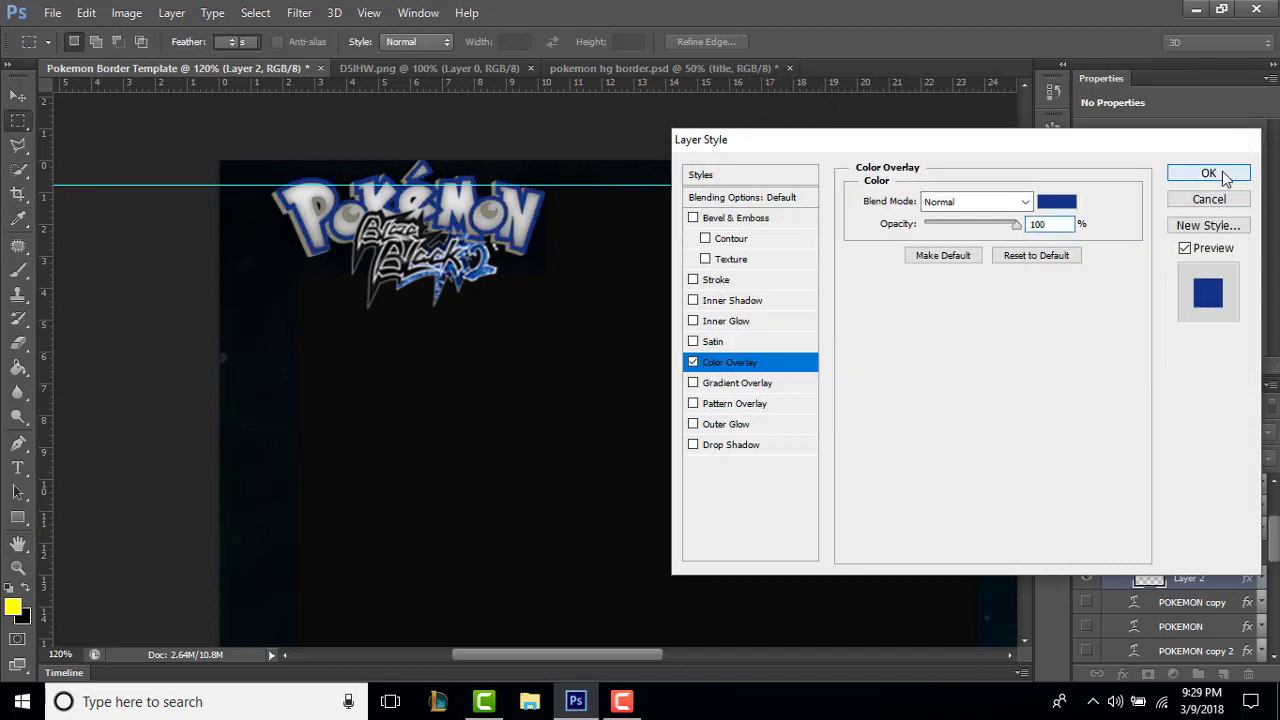
pyautogui.click(1228, 180)
# Set the document zoom to 80%.
pyautogui.scroll(-1, 122, 298)
pyautogui.scroll(2, 122, 298)
pyautogui.click(66, 654)
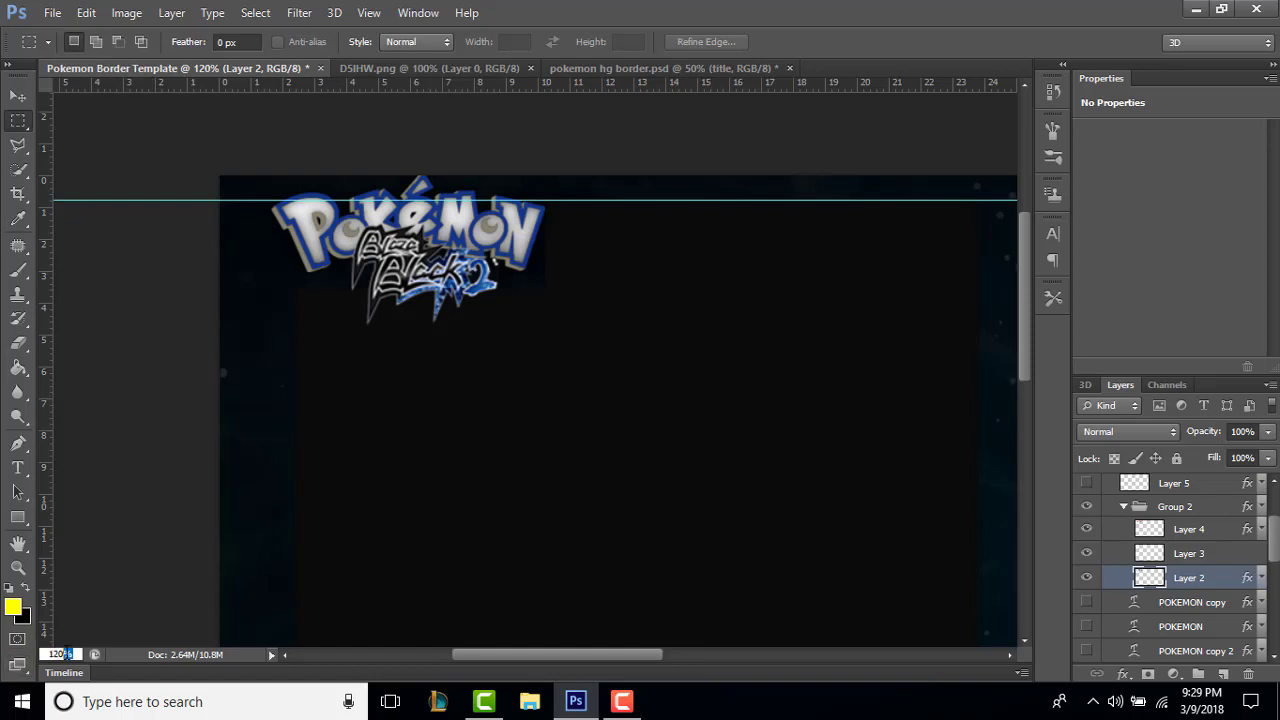
pyautogui.write('80')
pyautogui.press('Return')
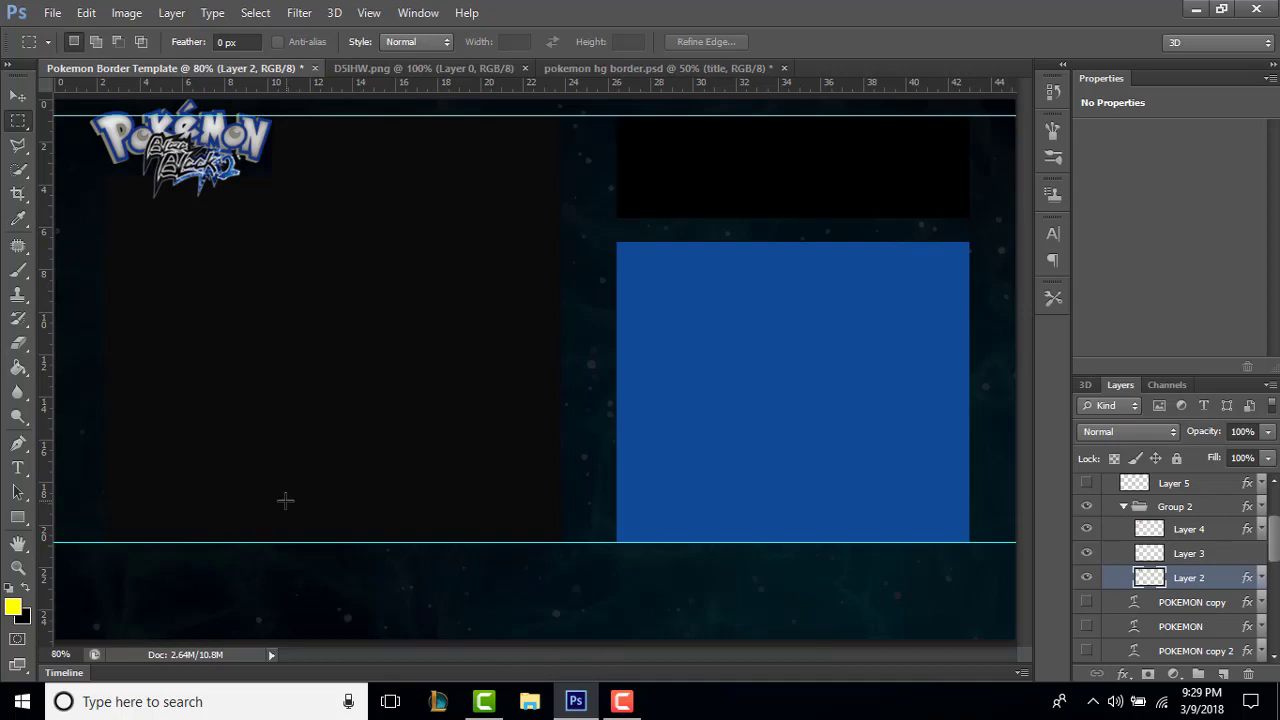